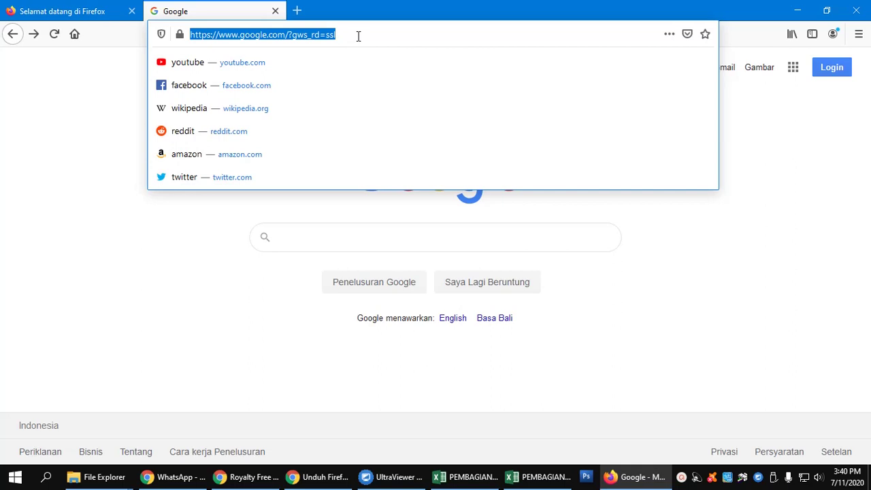
# Step: Load the school biodata site biodatasiswa.uptsmpn6gresik.sch.id/ in Firefox
pyautogui.write('bio')
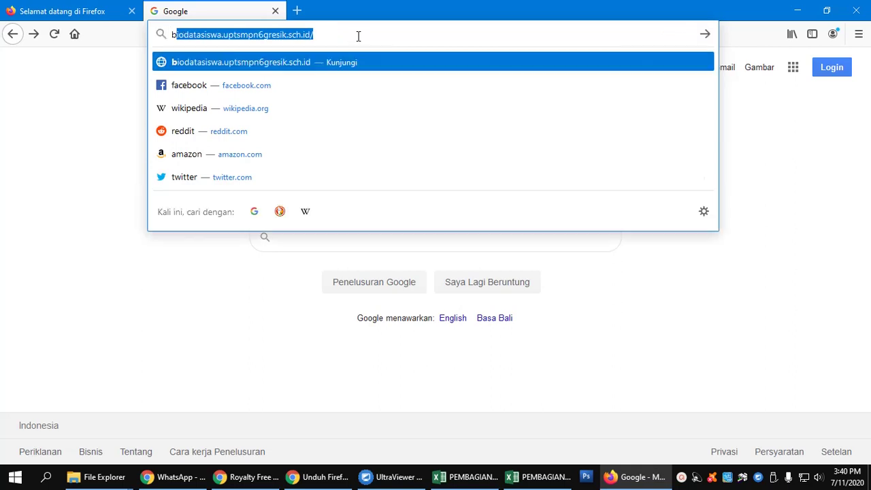
pyautogui.write('data')
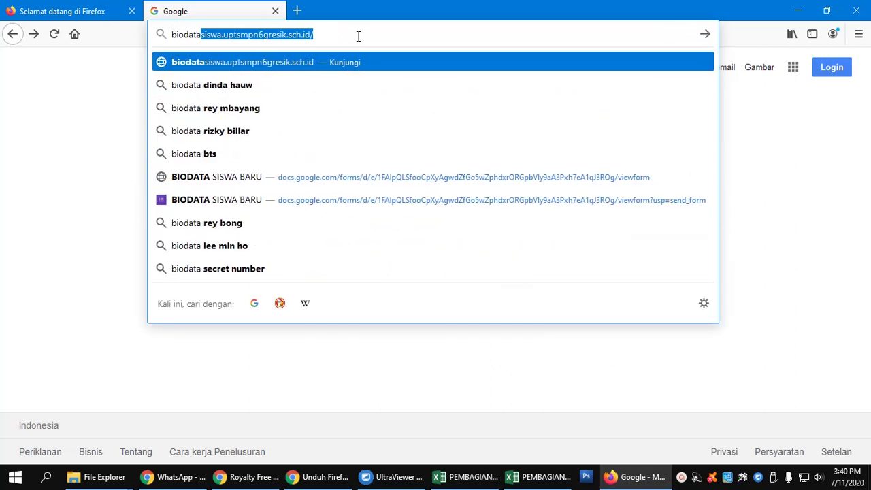
pyautogui.write('sis')
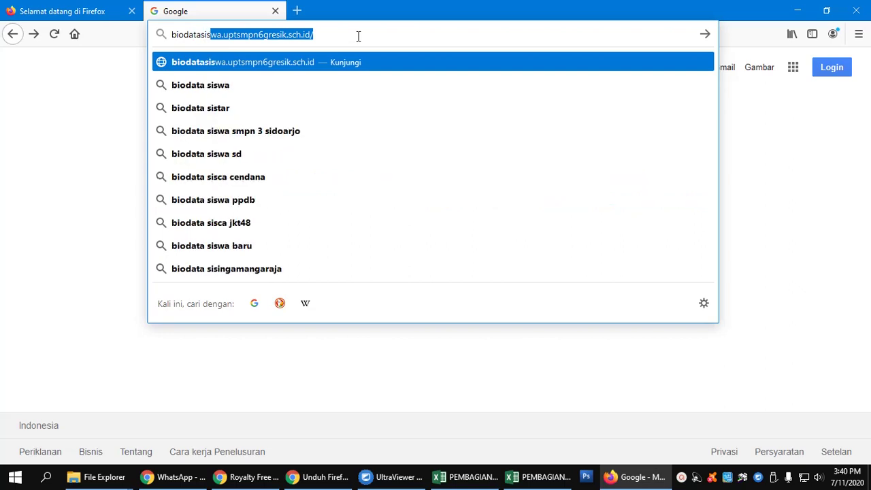
pyautogui.click(346, 33)
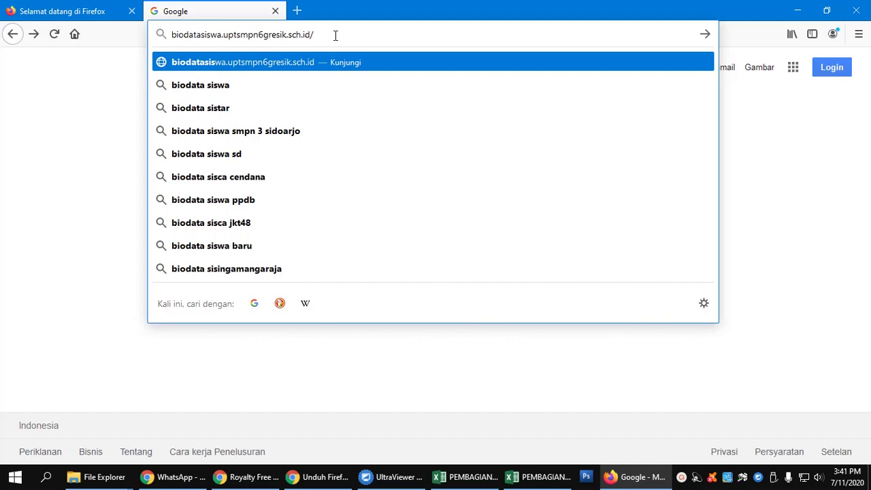
pyautogui.press('Return')
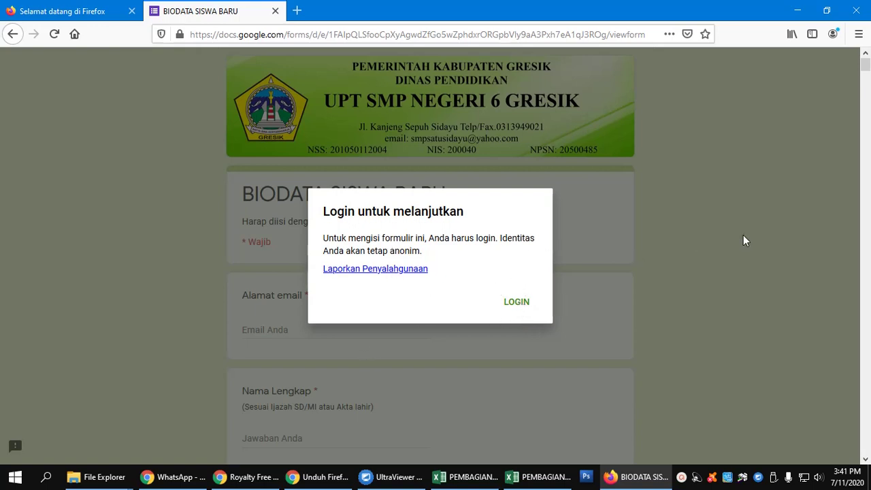
# Step: Dismiss the login request, preview the form down to Kirim, and return to the top
pyautogui.click(12, 35)
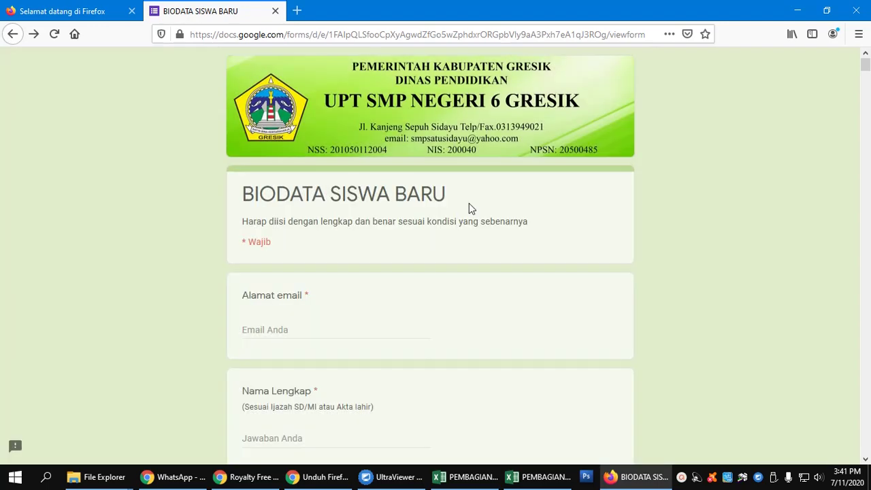
pyautogui.scroll(-5, 469, 204)
pyautogui.scroll(-20, 469, 207)
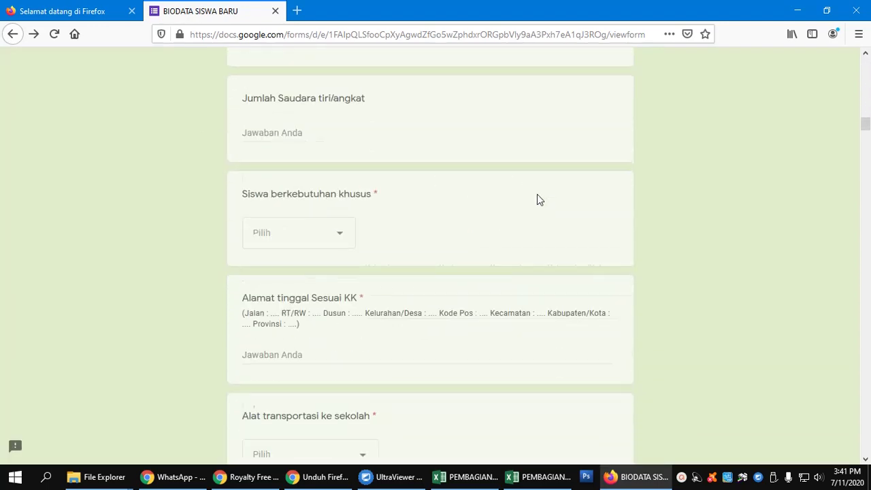
pyautogui.scroll(-20, 867, 138)
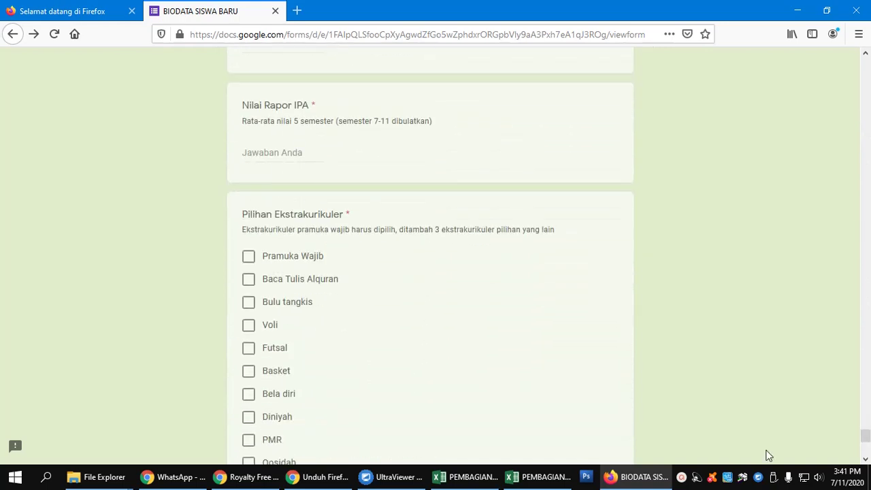
pyautogui.scroll(-3, 450, 404)
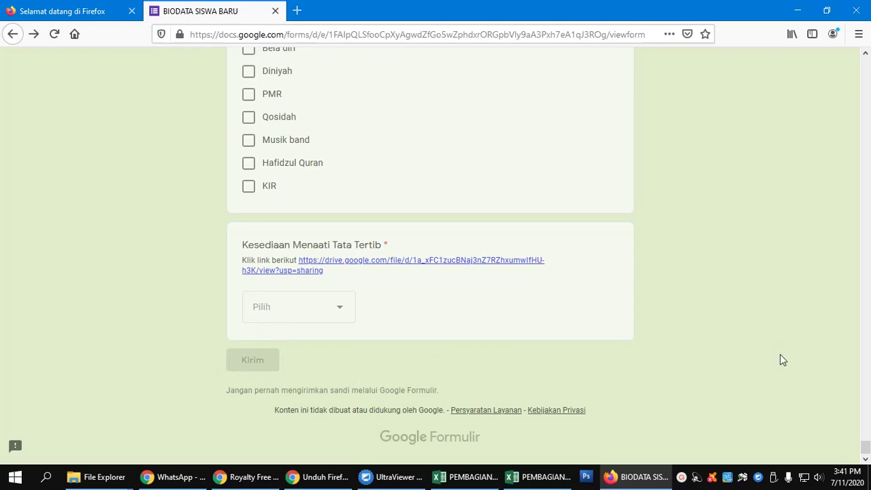
pyautogui.scroll(6, 780, 360)
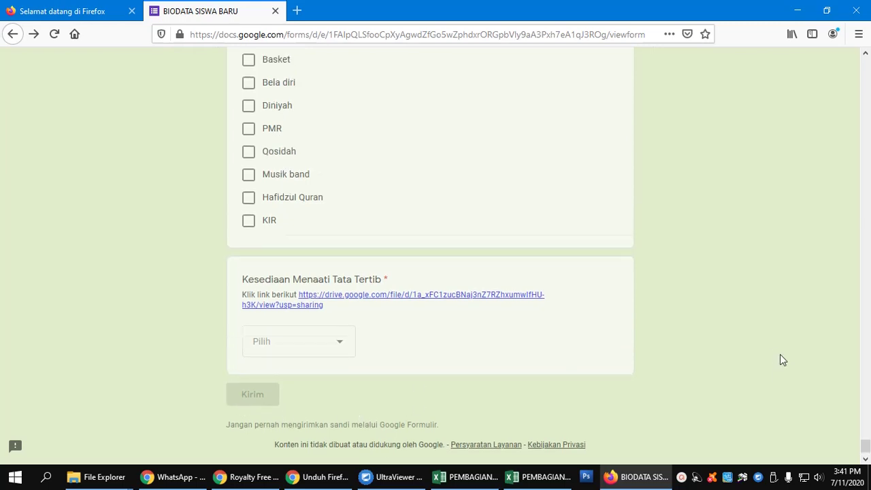
pyautogui.moveTo(865, 436); pyautogui.dragTo(865, 63)
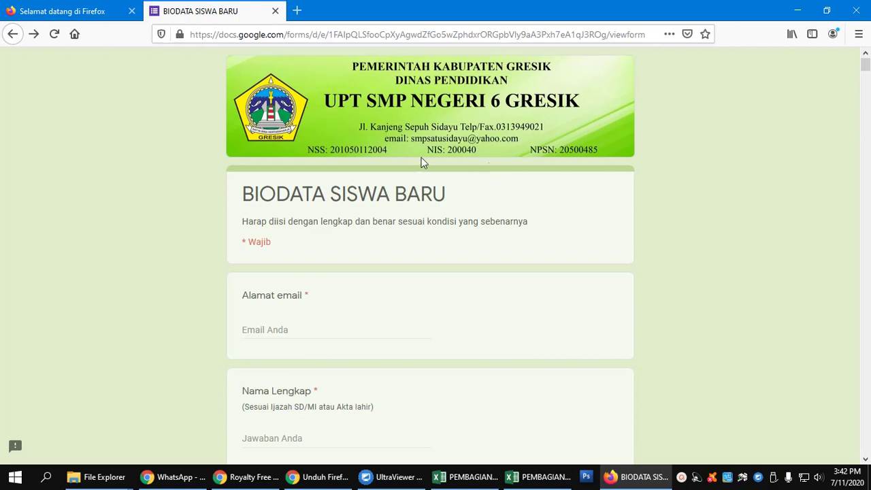
# Step: Reopen biodatasiswa.uptsmpn6gresik.sch.id and choose LOGIN in the form's dialog
pyautogui.click(15, 35)
pyautogui.click(356, 35)
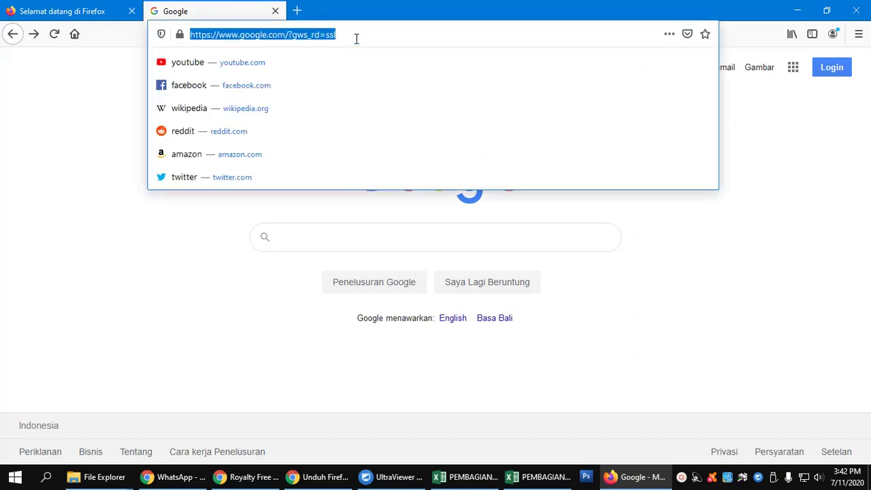
pyautogui.write('a')
pyautogui.press('BackSpace')
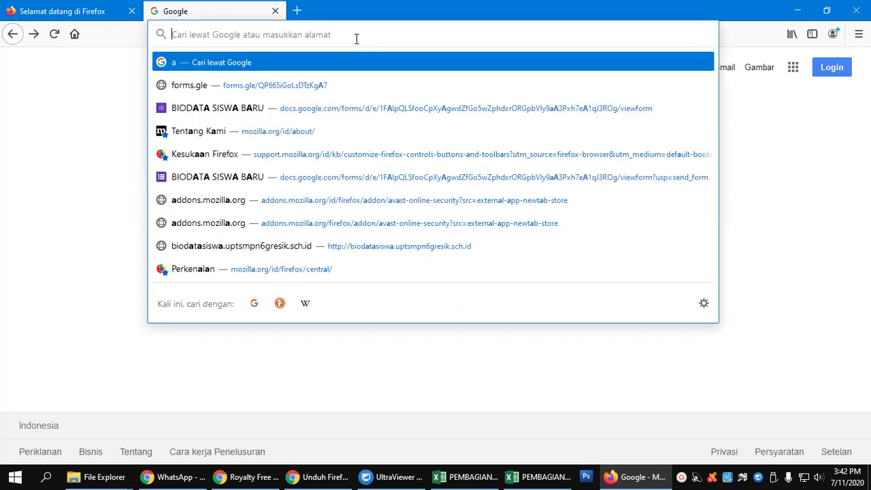
pyautogui.write('bioda')
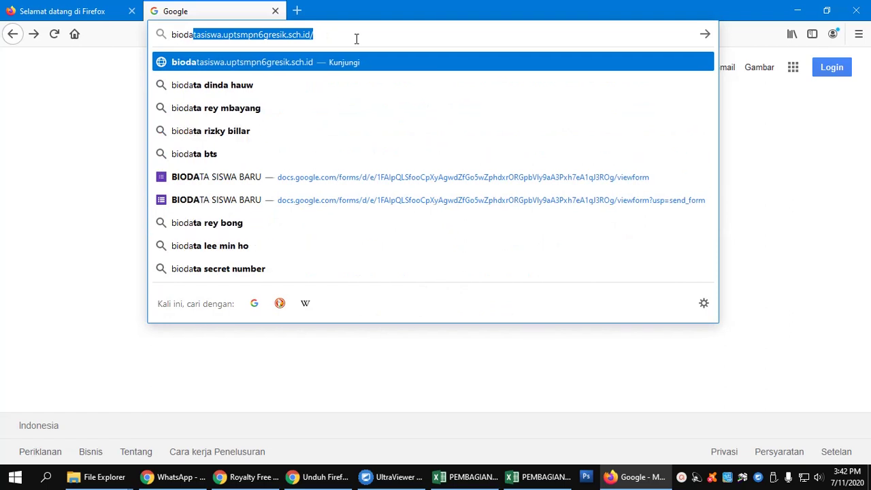
pyautogui.click(285, 62)
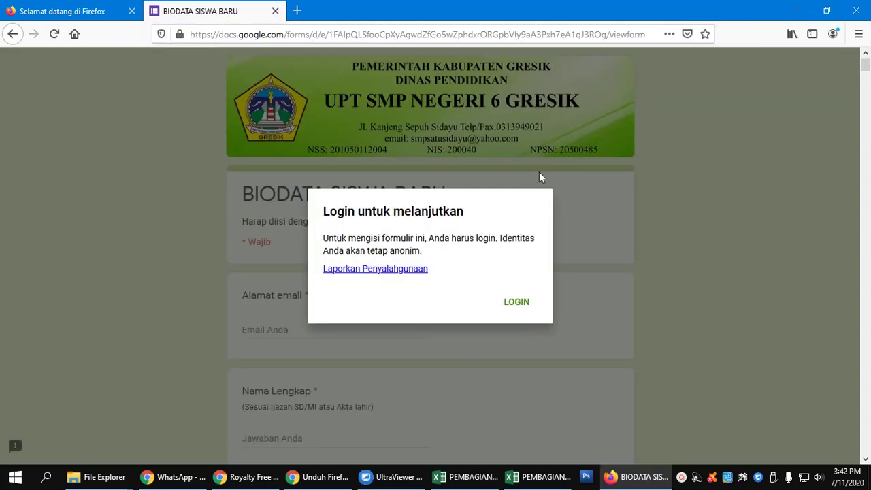
pyautogui.click(510, 306)
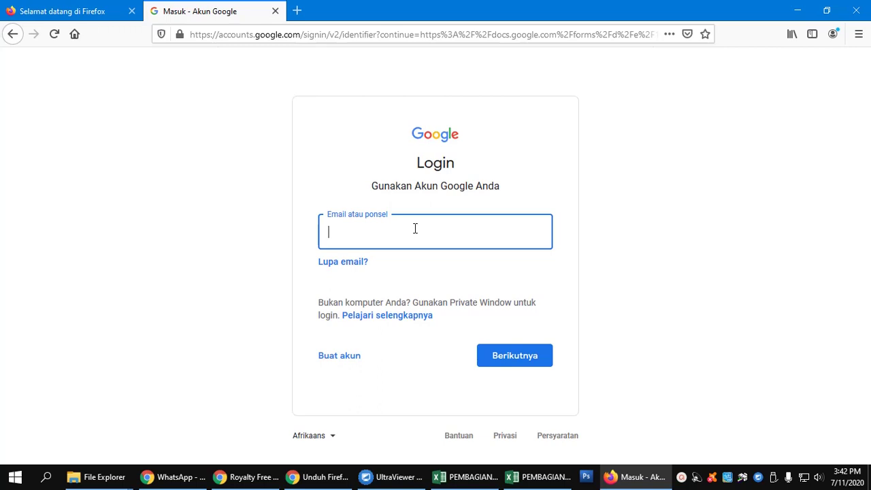
# Step: Sign in with the Google account e-mail and password, declining to save the login
pyautogui.click(516, 355)
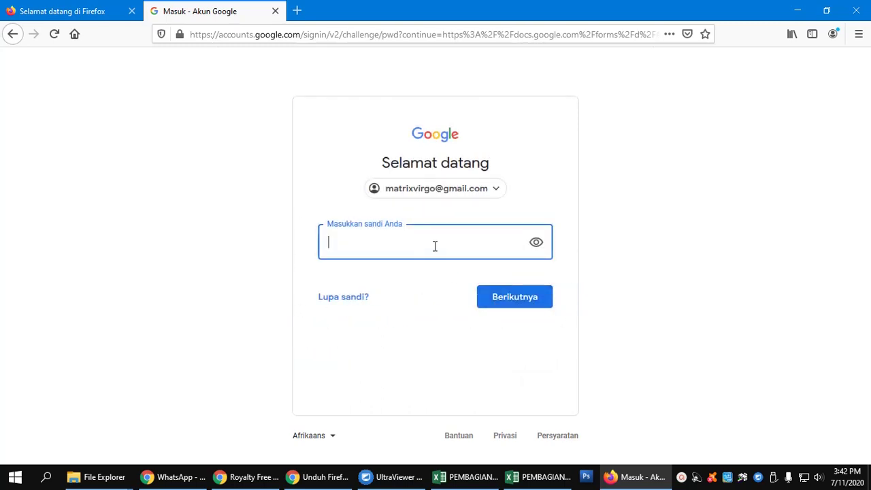
pyautogui.write('•••••••••••••')
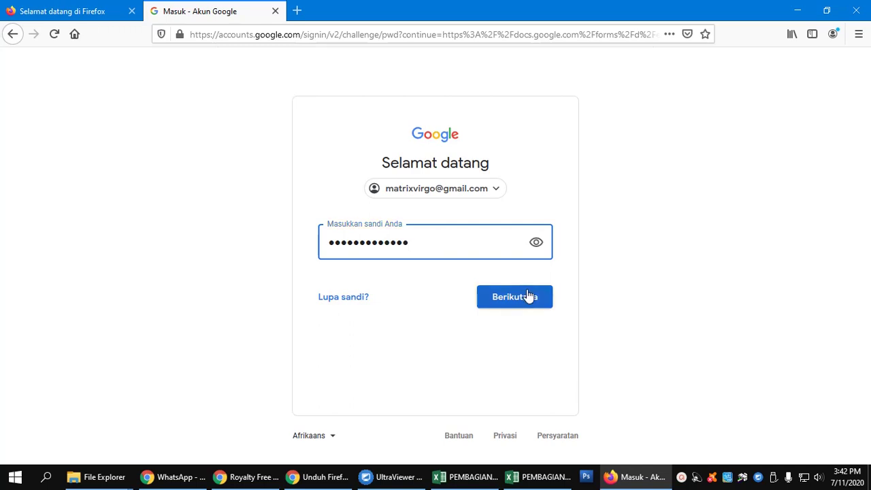
pyautogui.click(529, 295)
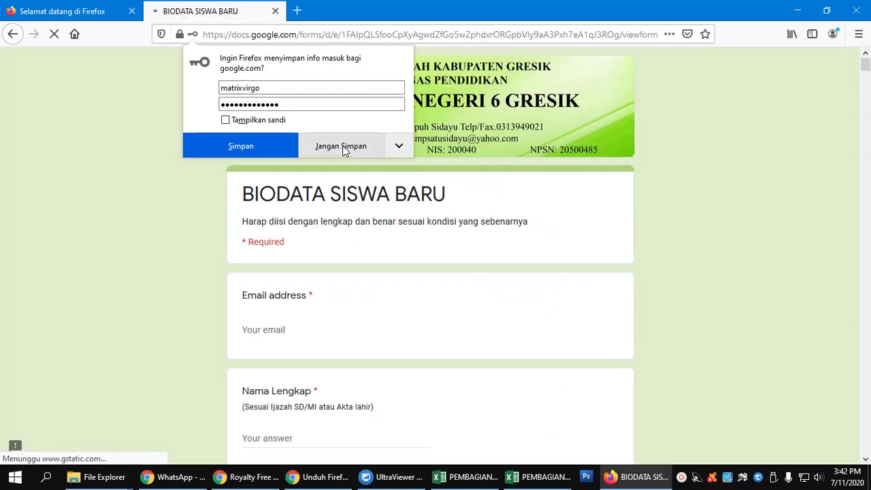
pyautogui.click(344, 152)
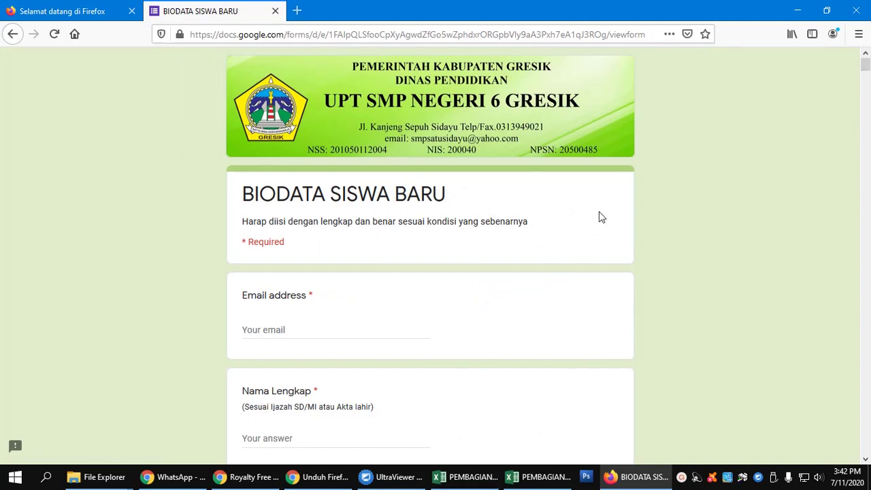
pyautogui.scroll(-20, 602, 217)
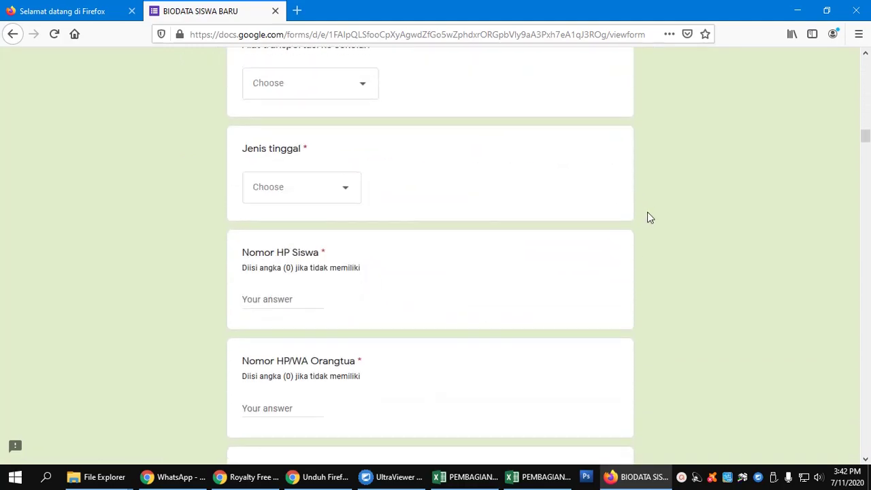
pyautogui.moveTo(865, 163); pyautogui.dragTo(866, 455)
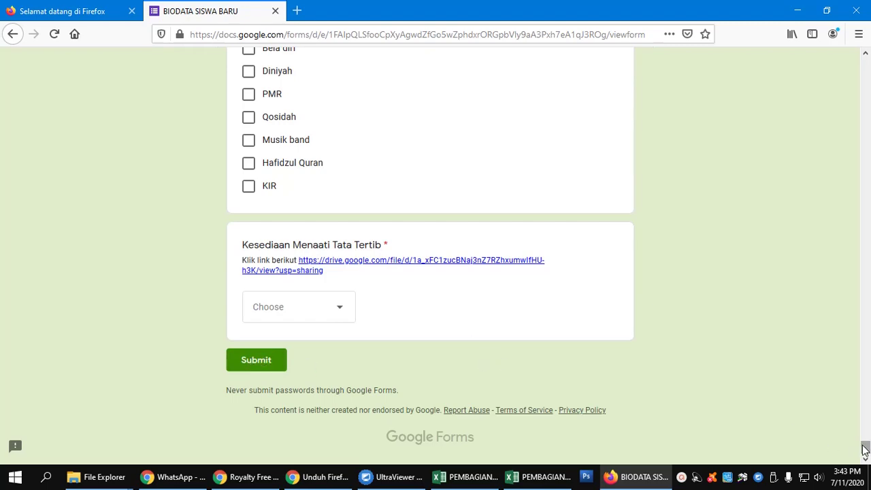
pyautogui.moveTo(859, 448); pyautogui.dragTo(859, 63)
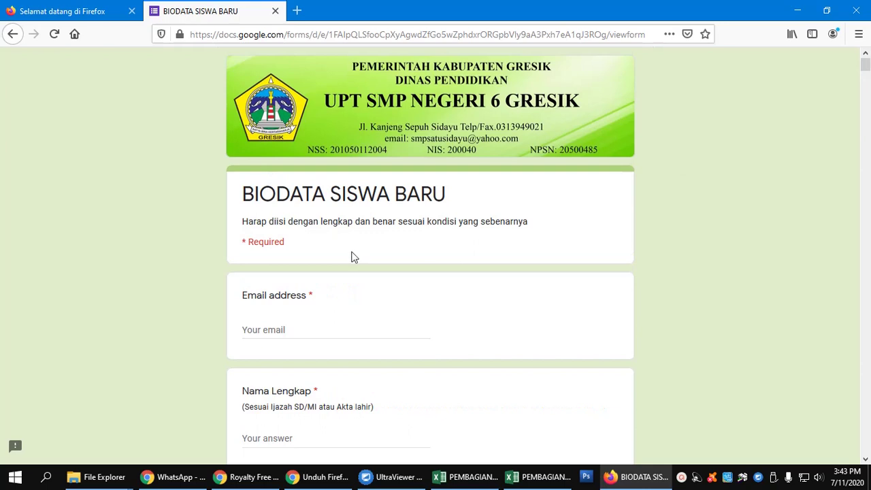
pyautogui.scroll(-3, 352, 255)
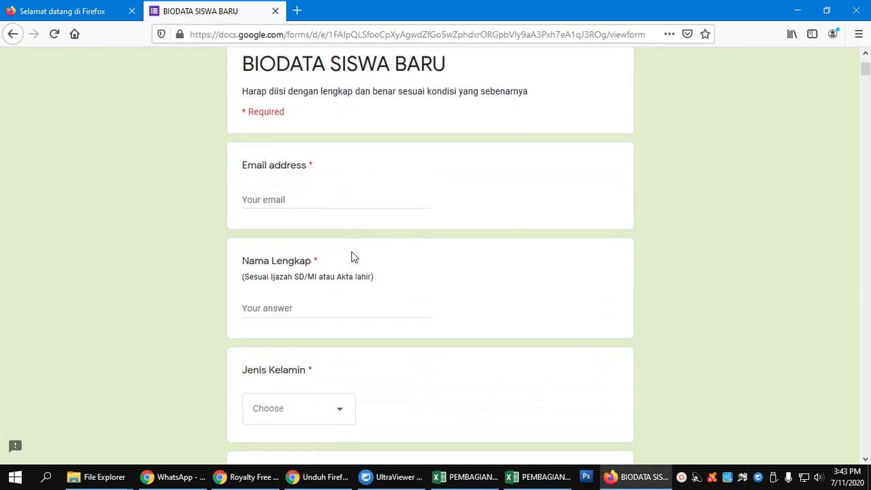
# Step: Enter the signed-in account's e-mail address as the Email address answer
pyautogui.click(317, 196)
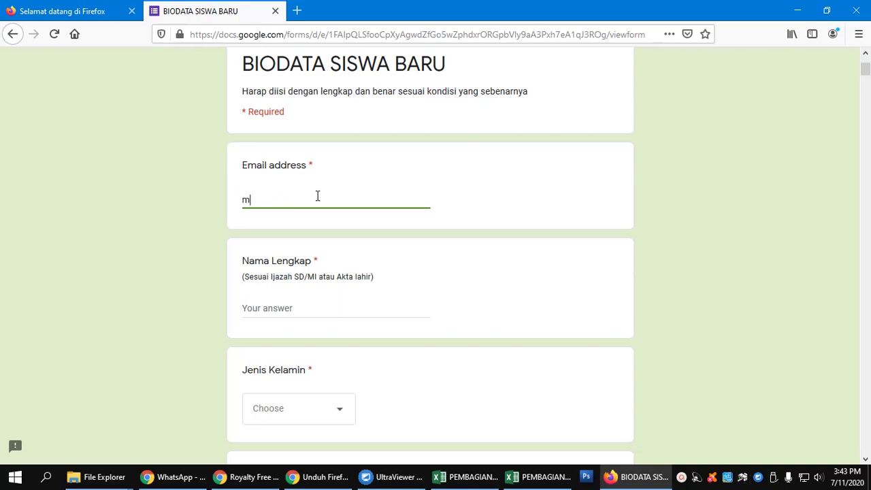
pyautogui.moveTo(288, 198); pyautogui.dragTo(350, 236)
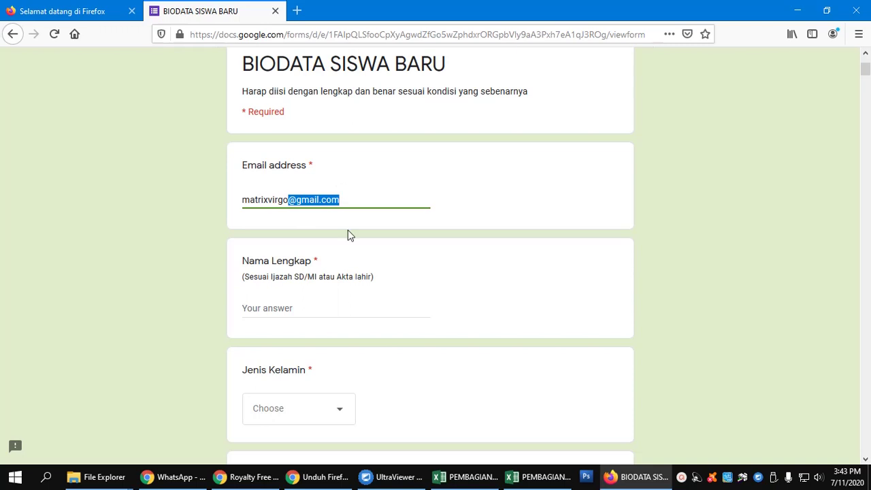
pyautogui.click(499, 218)
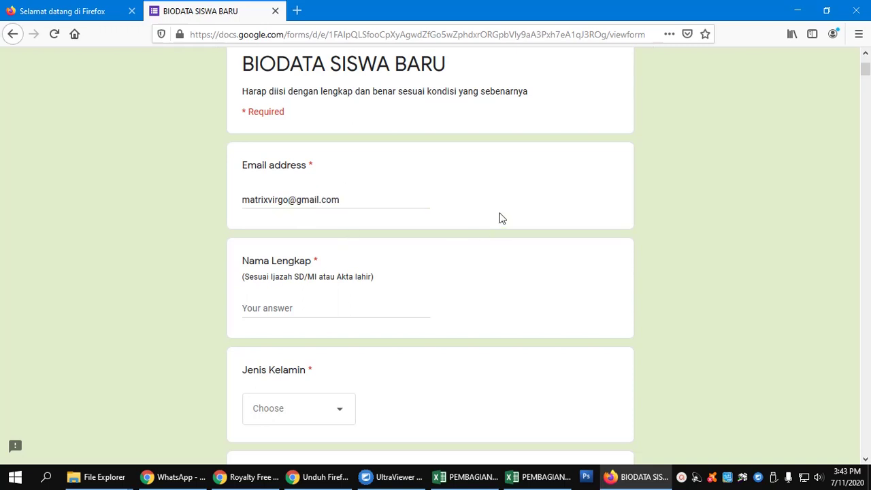
pyautogui.scroll(-1, 425, 264)
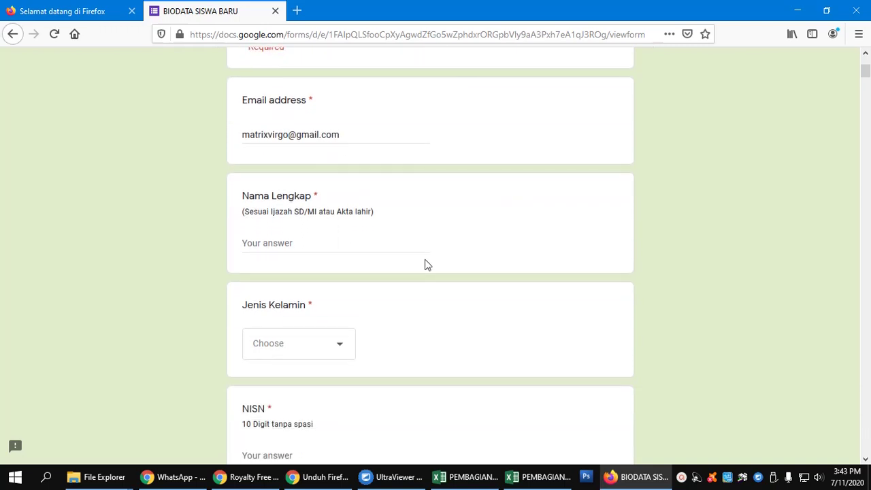
# Step: Enter the student's name in the Nama Lengkap question
pyautogui.click(281, 239)
pyautogui.write('rozi')
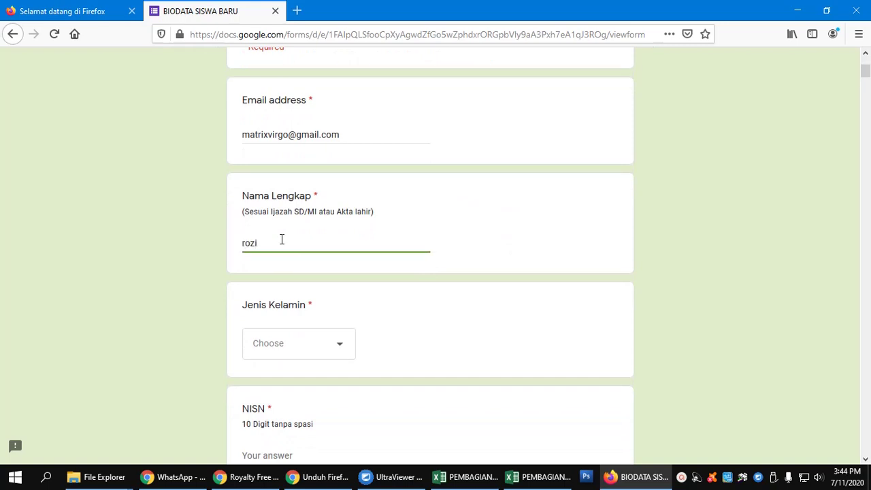
pyautogui.scroll(-1, 296, 288)
pyautogui.scroll(-3, 296, 288)
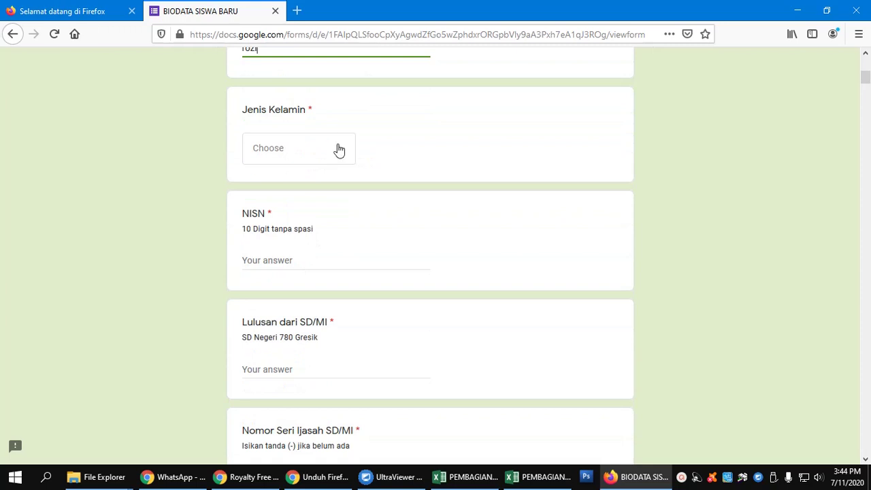
# Step: Choose Laki-laki for Jenis Kelamin and enter the student's 10-digit NISN
pyautogui.click(339, 150)
pyautogui.click(311, 191)
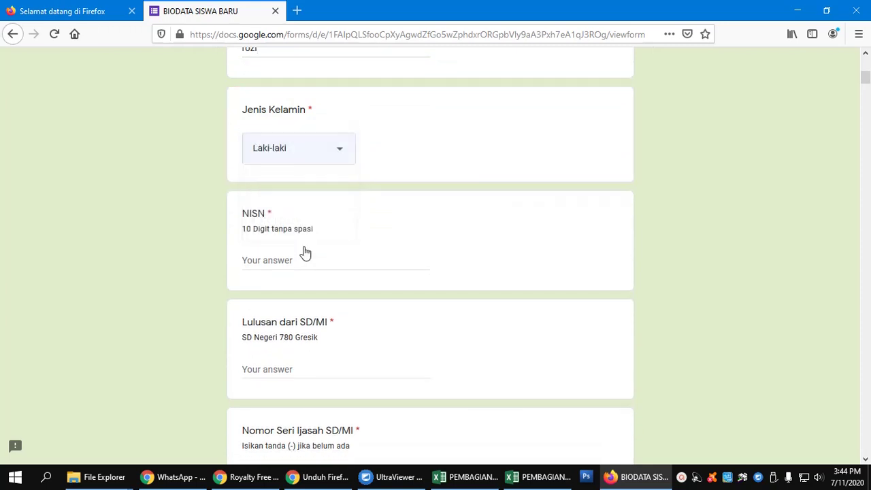
pyautogui.click(298, 264)
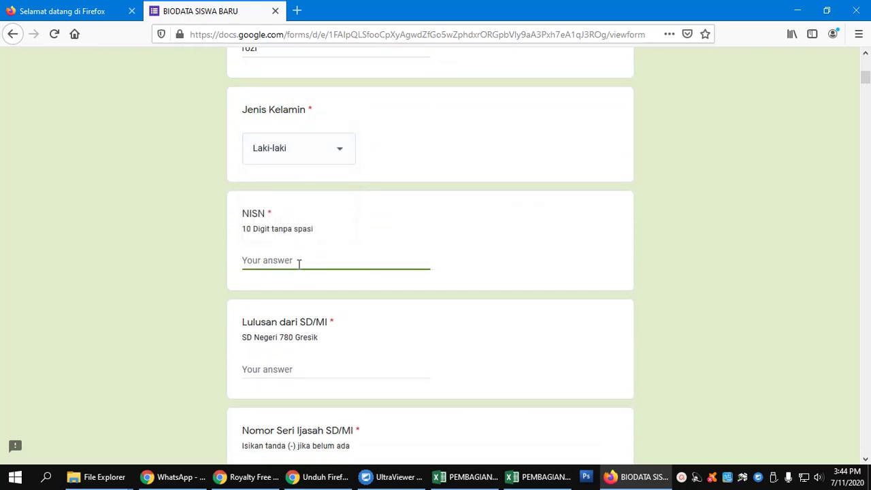
pyautogui.write('1234567890')
pyautogui.scroll(-2, 299, 264)
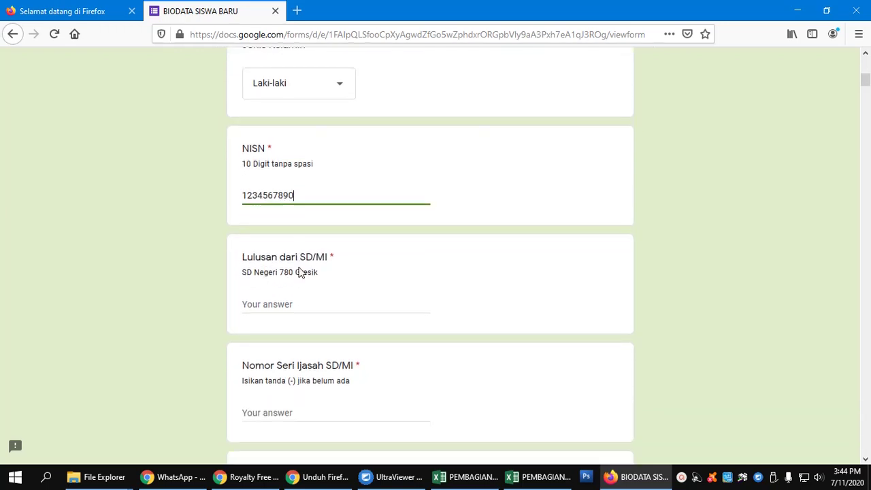
pyautogui.click(292, 246)
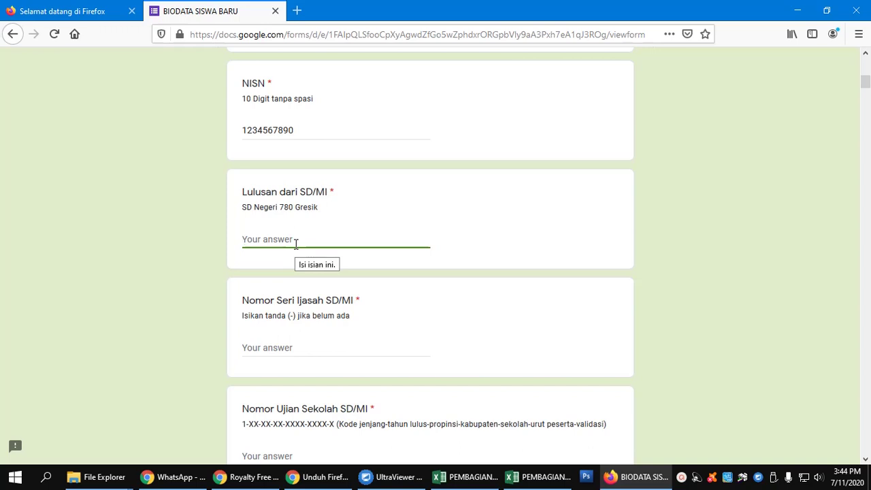
# Step: Answer Lulusan dari SD/MI with MI ISLAMIYAH and Nomor Seri Ijasah SD/MI with '-'
pyautogui.write('MI')
pyautogui.write('ISLAMIYAH')
pyautogui.scroll(-2, 296, 259)
pyautogui.click(275, 282)
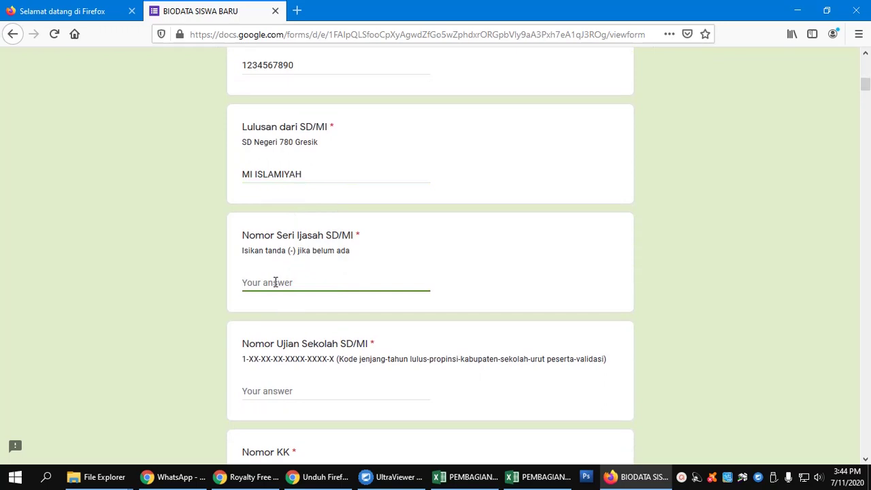
pyautogui.write('-')
pyautogui.scroll(-4, 275, 282)
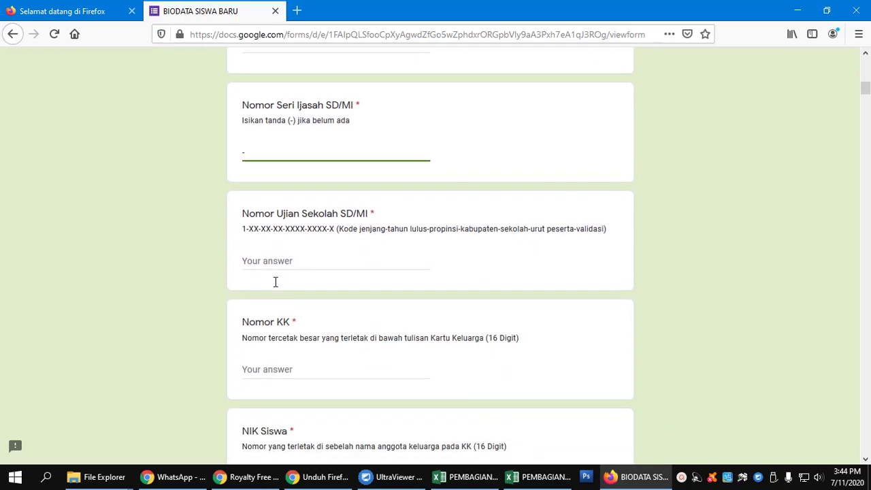
pyautogui.click(280, 262)
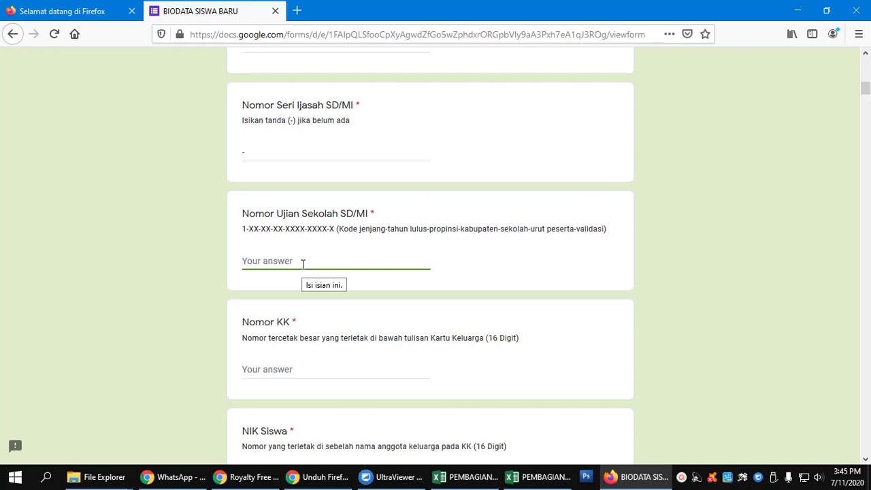
# Step: Start the Nomor Ujian Sekolah answer, retyping its leading digits against the 1-XX-XX-XX-XXXX-XXXX-X hint
pyautogui.write('60')
pyautogui.press('BackSpace')
pyautogui.press('BackSpace')
pyautogui.write('1')
pyautogui.press('BackSpace')
pyautogui.press('BackSpace')
pyautogui.write('60')
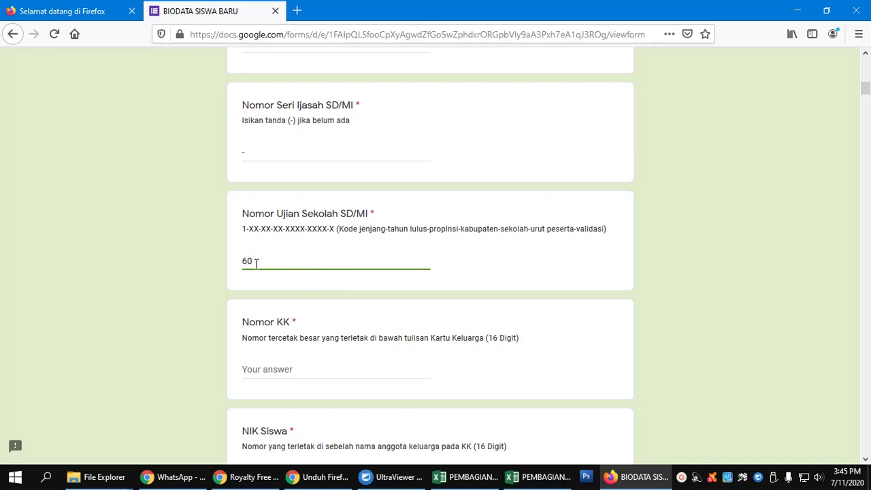
pyautogui.moveTo(257, 262); pyautogui.dragTo(230, 262)
pyautogui.write('10')
pyautogui.moveTo(273, 228); pyautogui.dragTo(282, 230)
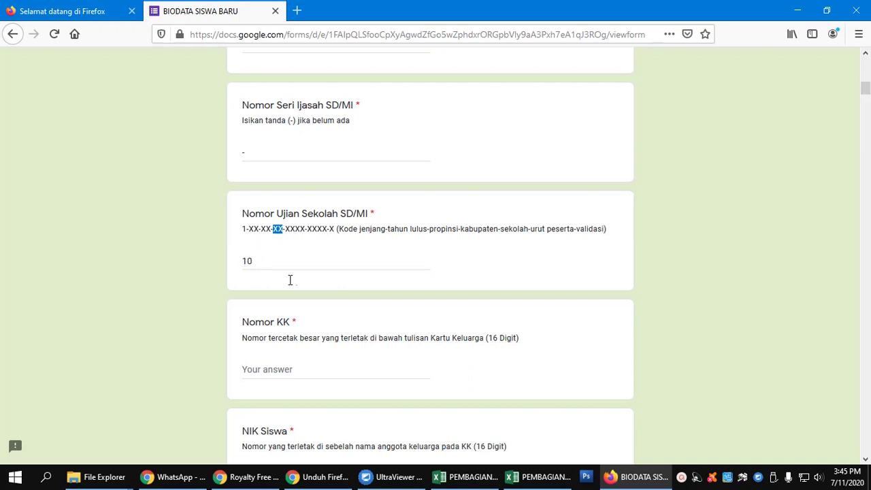
pyautogui.moveTo(336, 229); pyautogui.dragTo(457, 229)
pyautogui.click(243, 261)
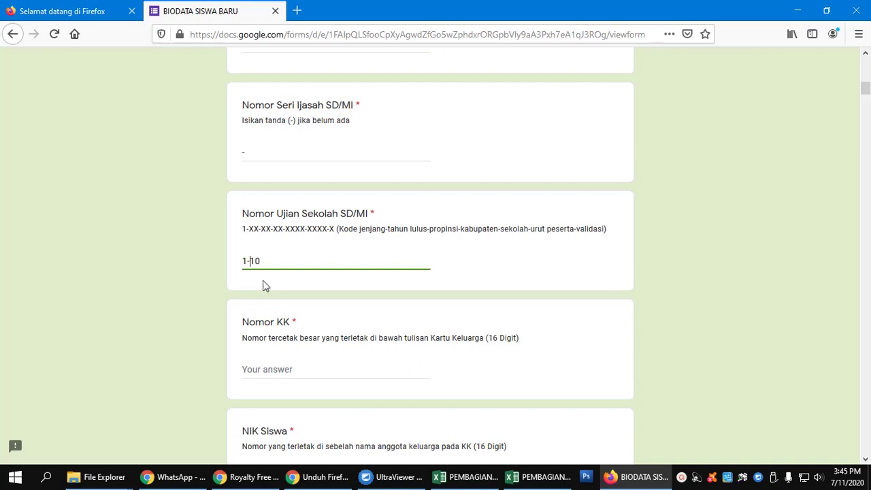
pyautogui.click(271, 266)
# Step: Complete the exam number by inserting the middle groups and the final XXXX-XXXX-X digits
pyautogui.press('Left')
pyautogui.press('Left')
pyautogui.write('20-05-')
pyautogui.moveTo(277, 264); pyautogui.dragTo(318, 265)
pyautogui.click(319, 263)
pyautogui.write('-')
pyautogui.write('2222-3333-')
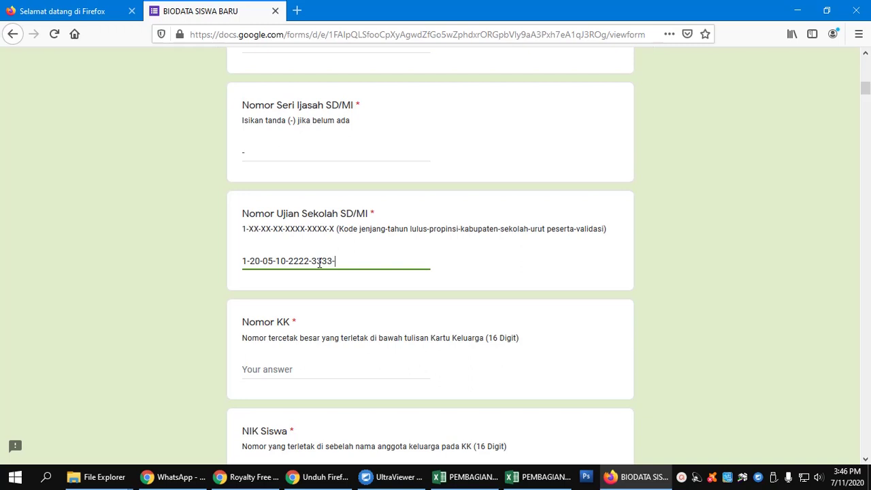
pyautogui.write('4')
# Step: Enter 16-digit numbers for Nomor KK and NIK Siswa, removing each extra digit
pyautogui.scroll(-5, 319, 263)
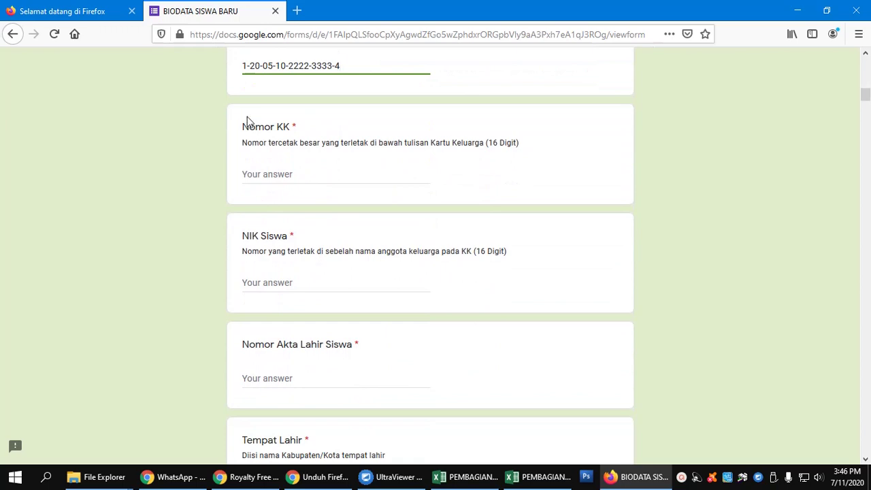
pyautogui.click(273, 174)
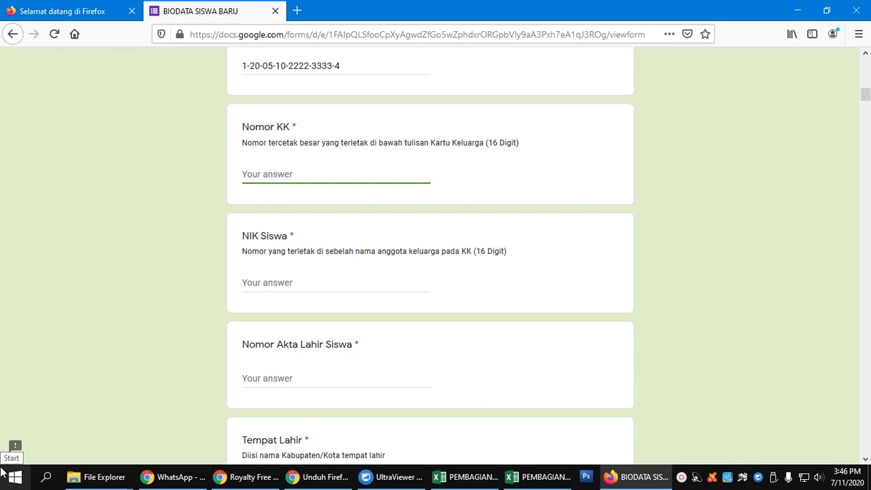
pyautogui.write('45452125452121545')
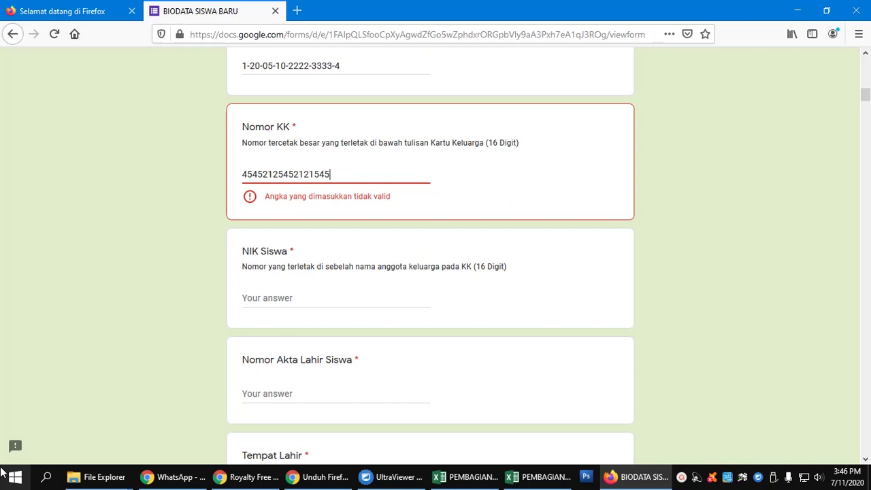
pyautogui.press('BackSpace')
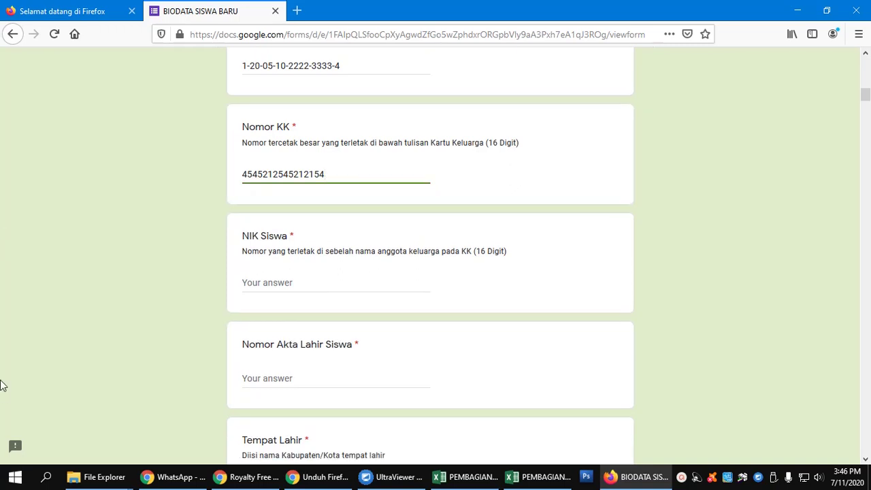
pyautogui.click(285, 291)
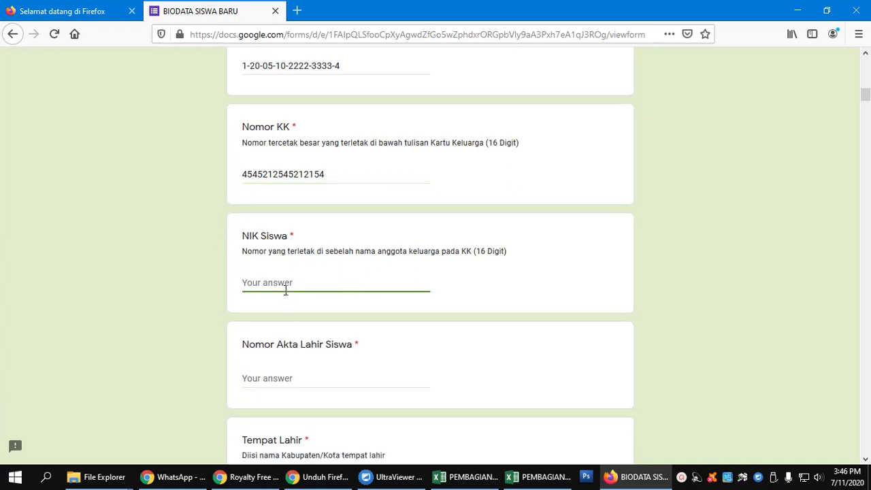
pyautogui.write('5646546546464877')
pyautogui.write('7')
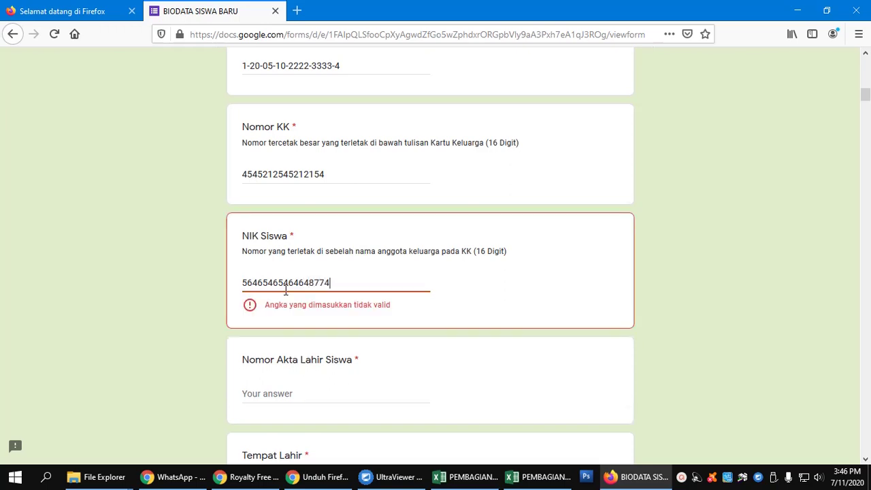
pyautogui.press('BackSpace')
# Step: Fill Nomor Akta Lahir Siswa with the student's birth certificate number
pyautogui.scroll(-2, 285, 290)
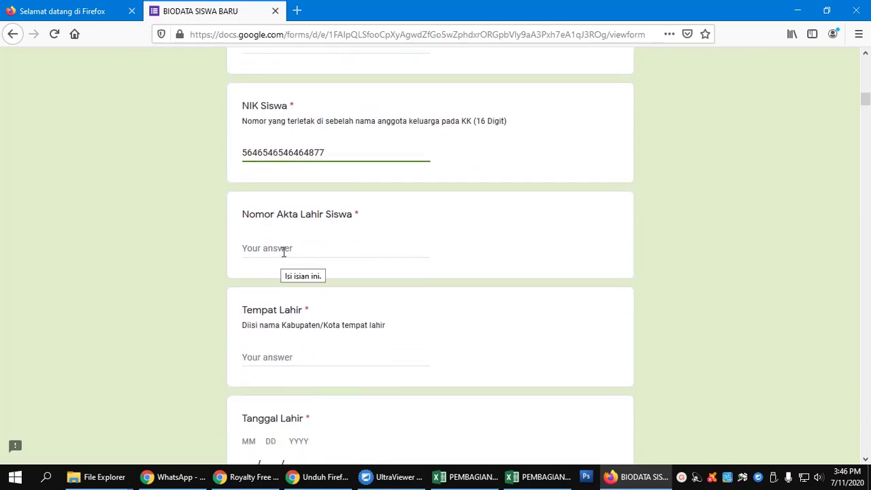
pyautogui.click(284, 252)
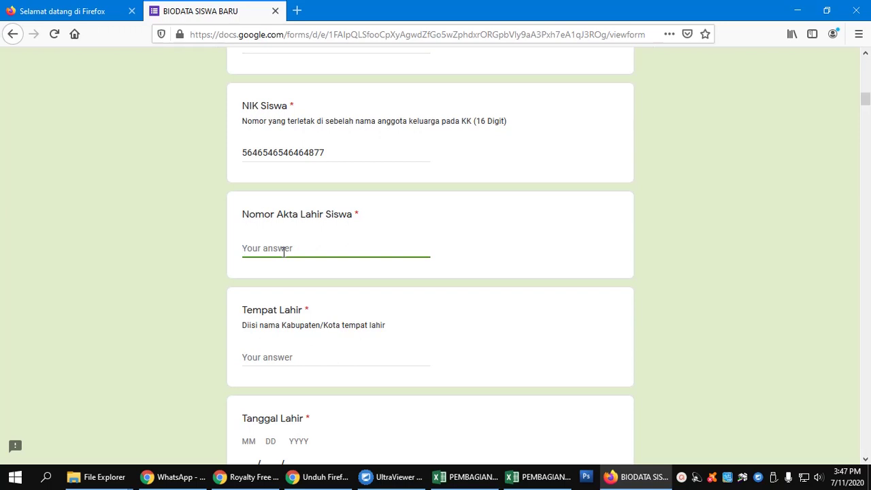
pyautogui.scroll(-3, 285, 249)
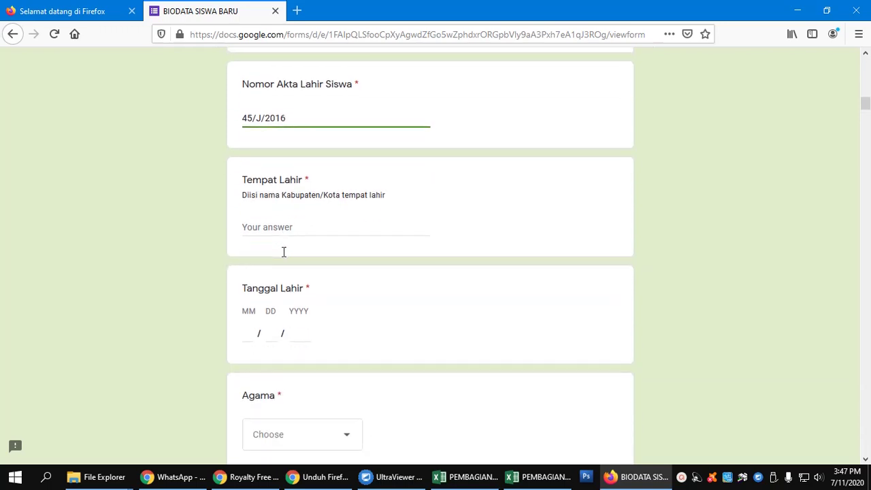
pyautogui.click(287, 229)
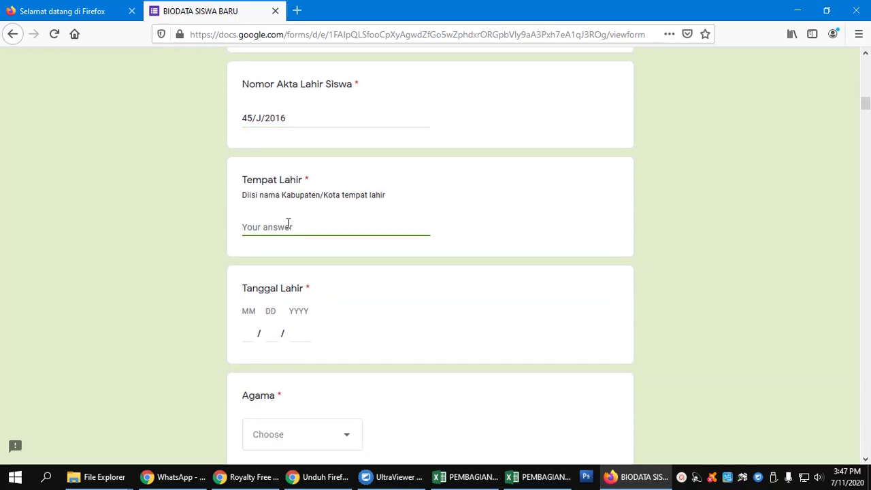
pyautogui.write('GRESIK')
pyautogui.click(255, 332)
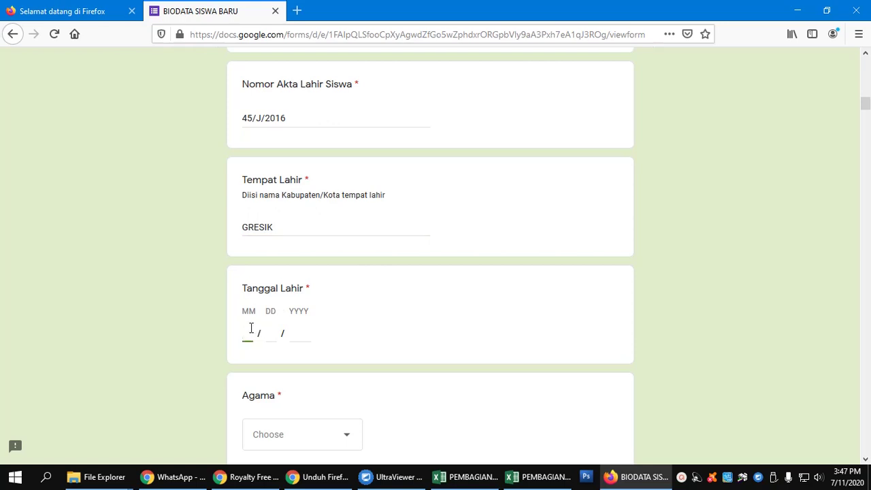
pyautogui.scroll(-2, 251, 328)
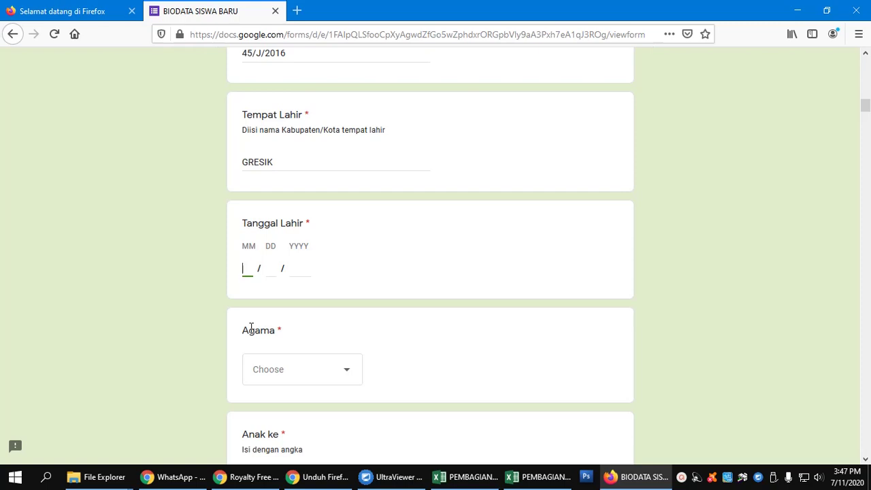
pyautogui.write('01')
pyautogui.click(270, 272)
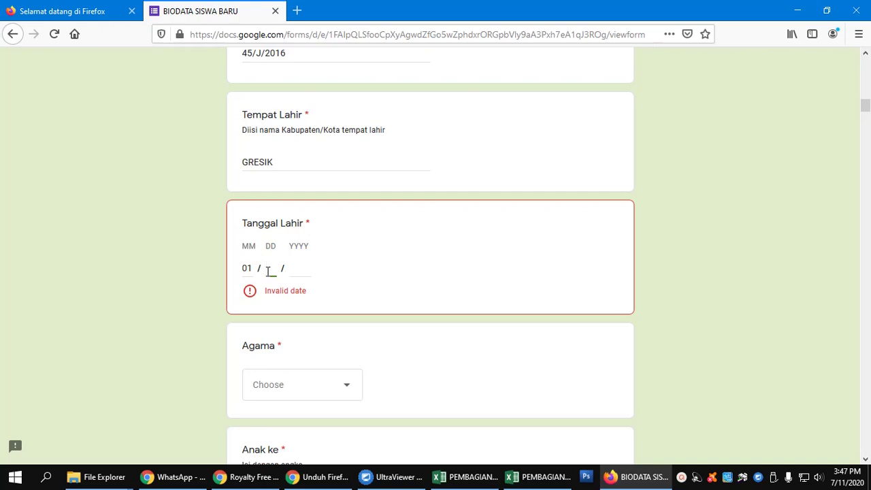
pyautogui.write('02')
pyautogui.click(298, 269)
pyautogui.write('200')
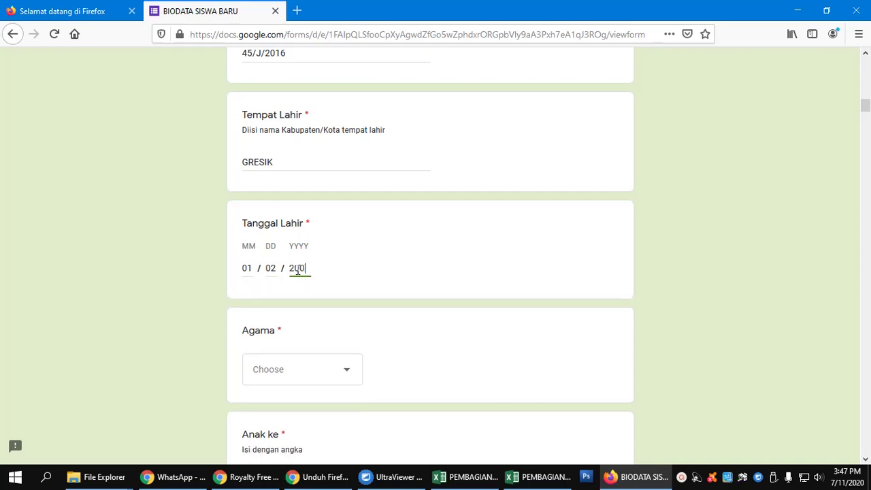
pyautogui.write('7')
pyautogui.click(382, 275)
# Step: Highlight the MM and DD labels of the Tanggal Lahir date format
pyautogui.moveTo(247, 255); pyautogui.dragTo(261, 251)
pyautogui.moveTo(266, 247); pyautogui.dragTo(319, 246)
pyautogui.scroll(-1, 335, 245)
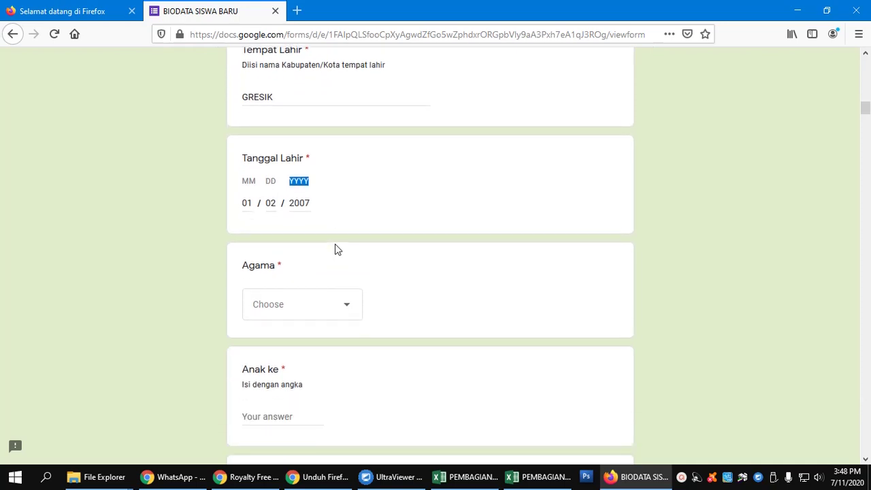
pyautogui.click(244, 183)
pyautogui.moveTo(245, 182)
pyautogui.mouseDown()
pyautogui.moveTo(278, 182)
pyautogui.moveTo(239, 179)
pyautogui.mouseUp()
# Step: Answer Agama with Islam and Anak ke with 1
pyautogui.scroll(-2, 319, 286)
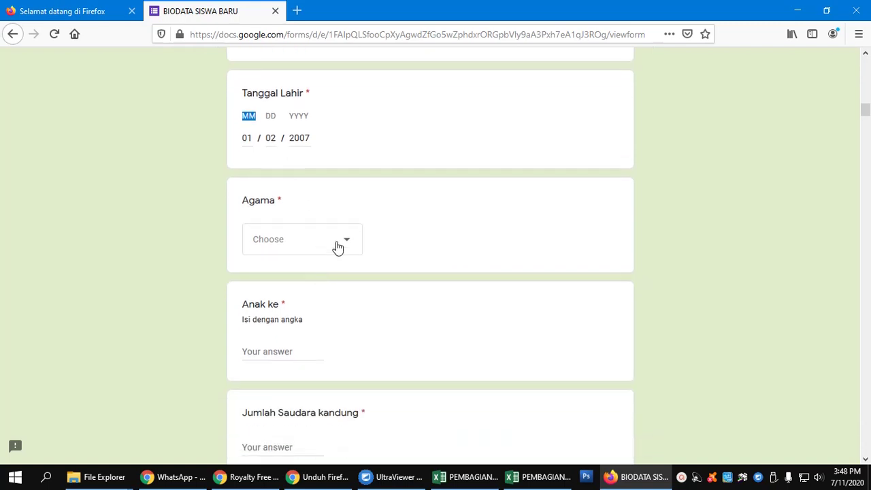
pyautogui.click(338, 245)
pyautogui.click(315, 273)
pyautogui.scroll(-4, 317, 272)
pyautogui.click(279, 220)
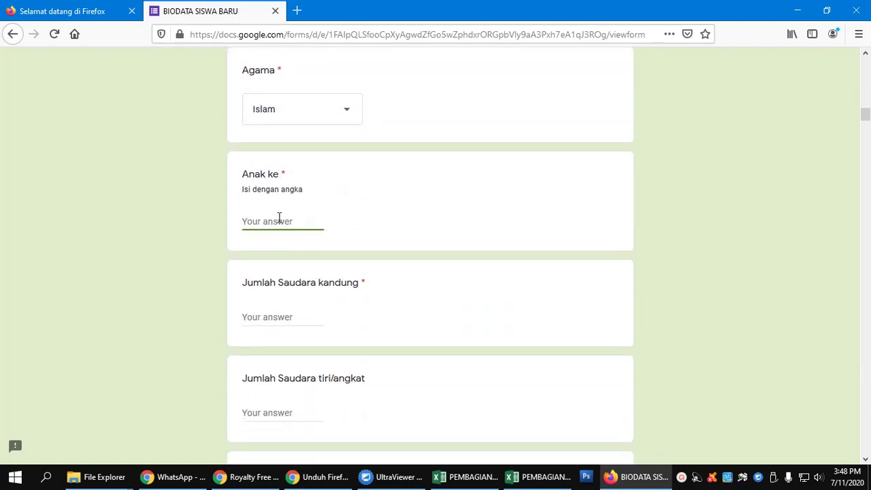
pyautogui.write('1')
# Step: Enter 0 for both Jumlah Saudara kandung and Jumlah Saudara tiri/angkat
pyautogui.click(296, 325)
pyautogui.write('2')
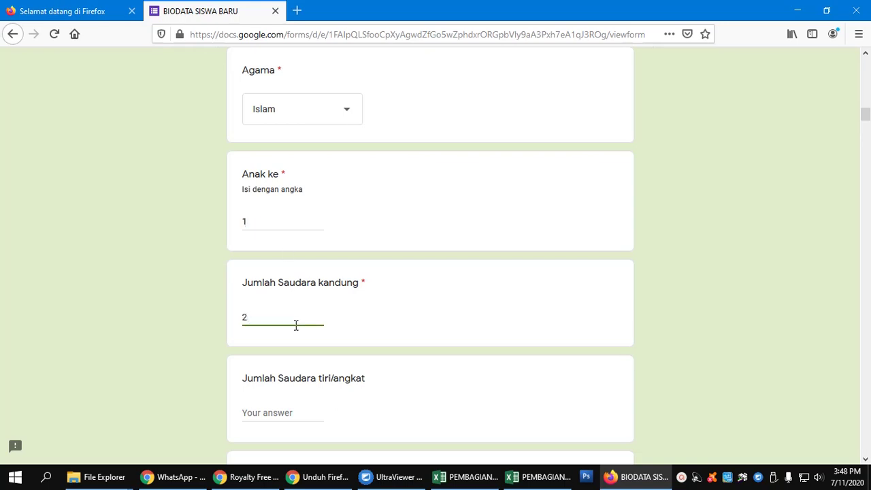
pyautogui.press('BackSpace')
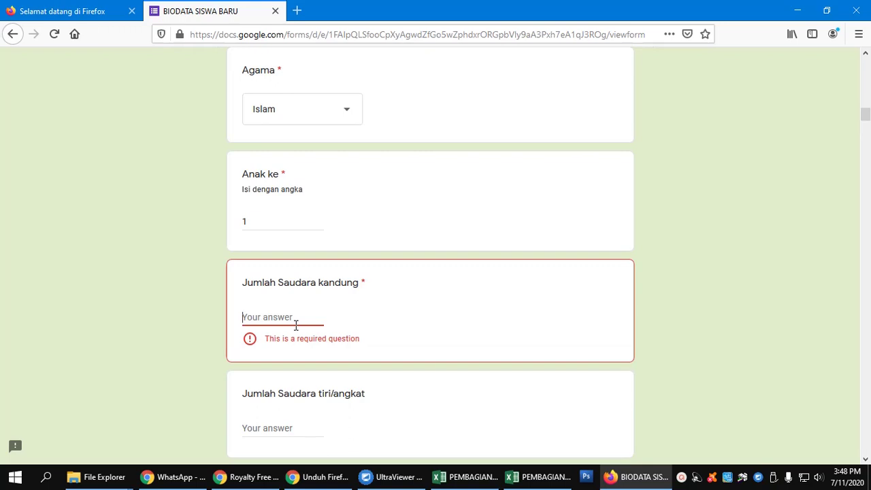
pyautogui.write('0')
pyautogui.scroll(-2, 296, 325)
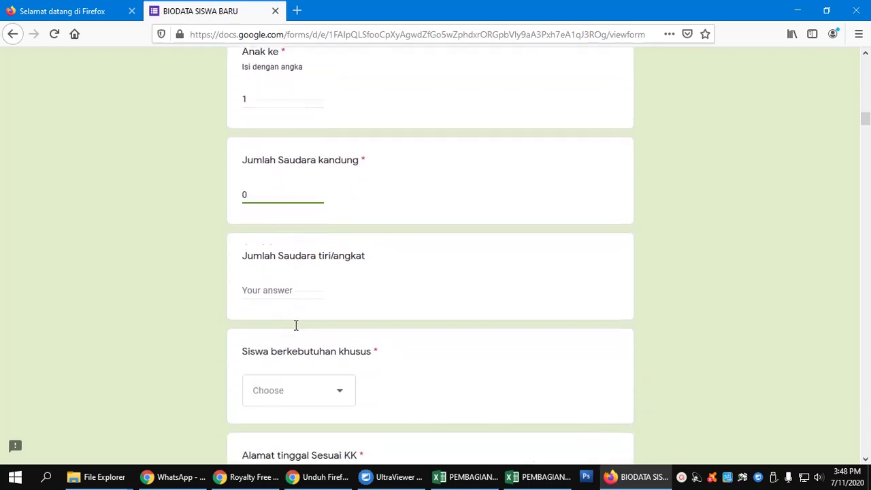
pyautogui.click(298, 284)
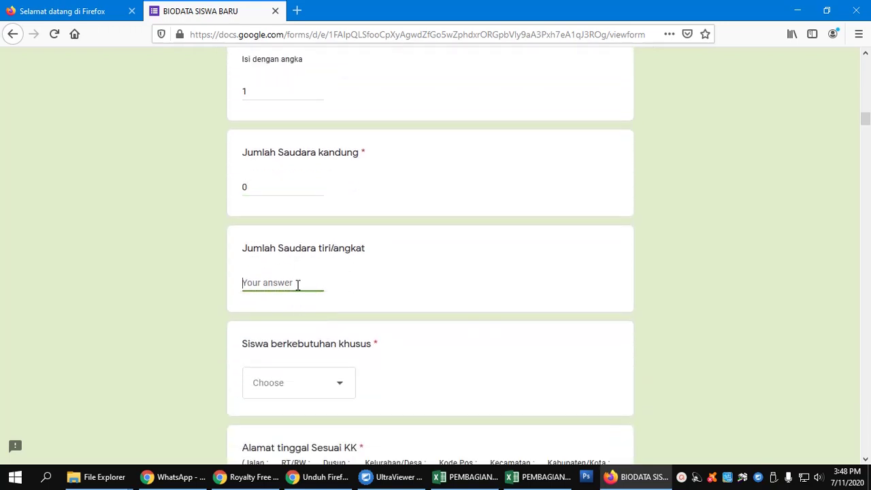
pyautogui.write('0')
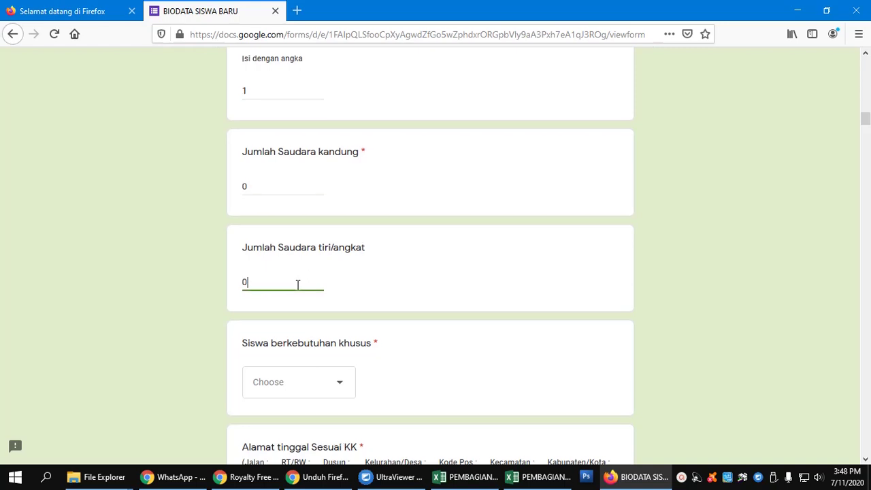
# Step: Set Siswa berkebutuhan khusus to Tidak
pyautogui.scroll(-2, 298, 285)
pyautogui.click(351, 252)
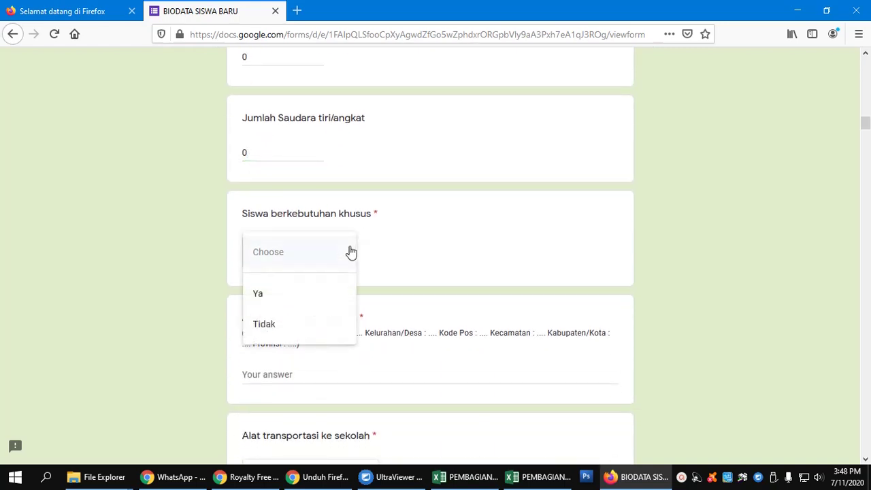
pyautogui.click(312, 322)
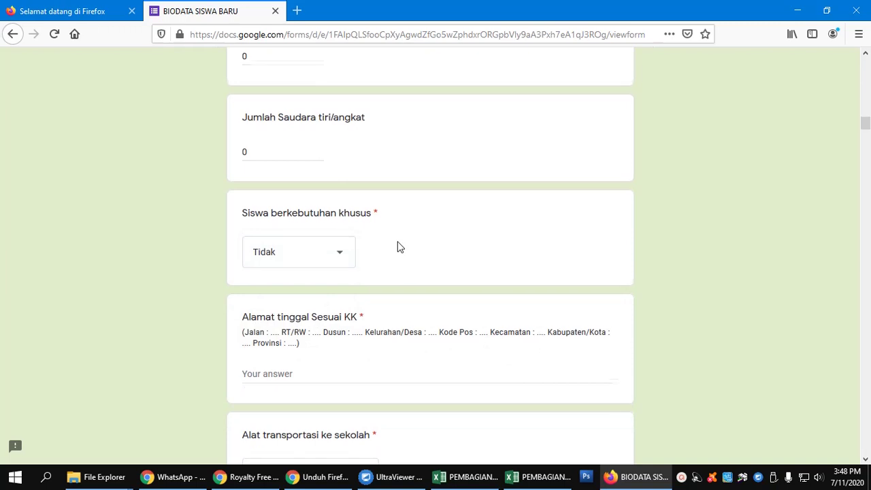
pyautogui.scroll(-2, 399, 247)
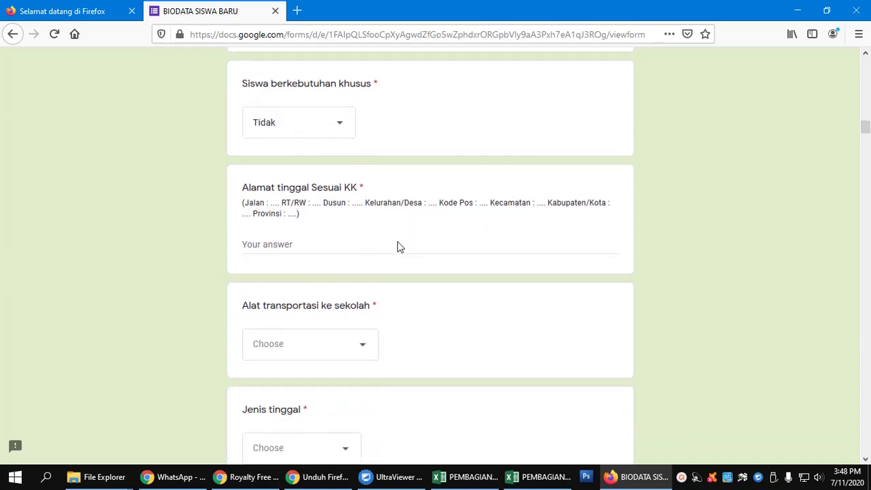
# Step: Copy the address template into the Alamat tinggal Sesuai KK answer, removing the leading bracket
pyautogui.click(329, 247)
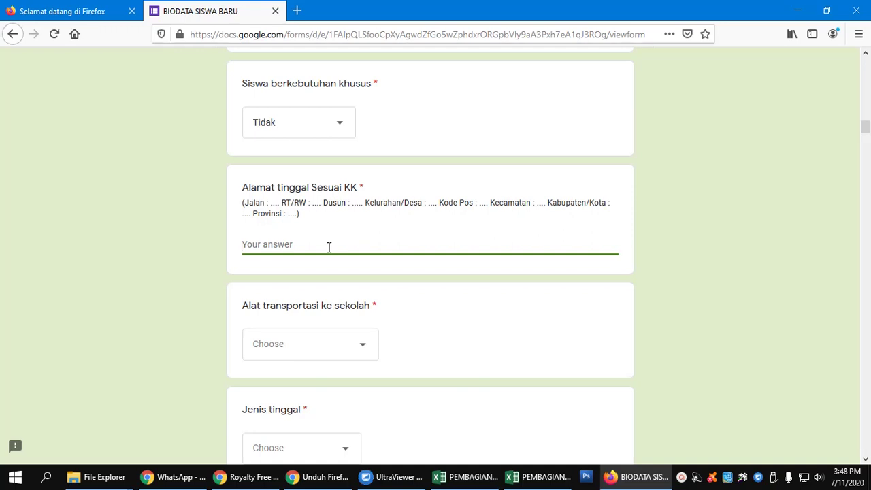
pyautogui.moveTo(242, 204); pyautogui.dragTo(300, 215)
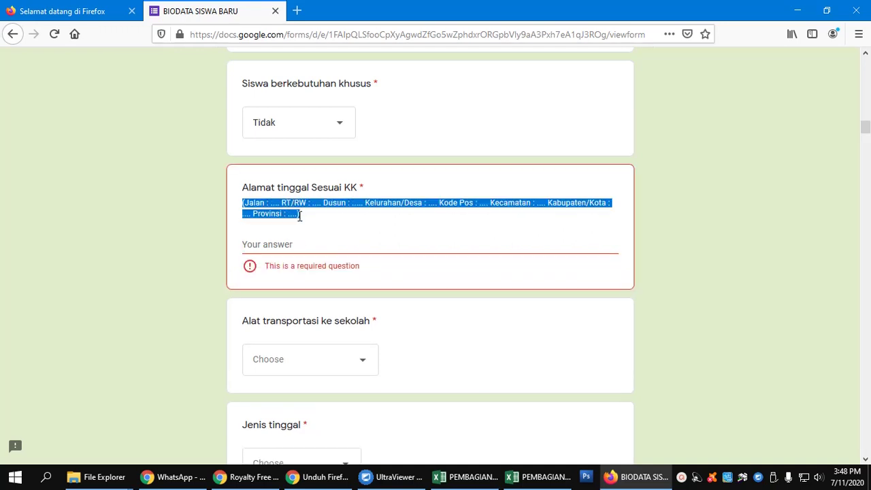
pyautogui.hotkey('ctrl', 'c')
pyautogui.click(286, 241)
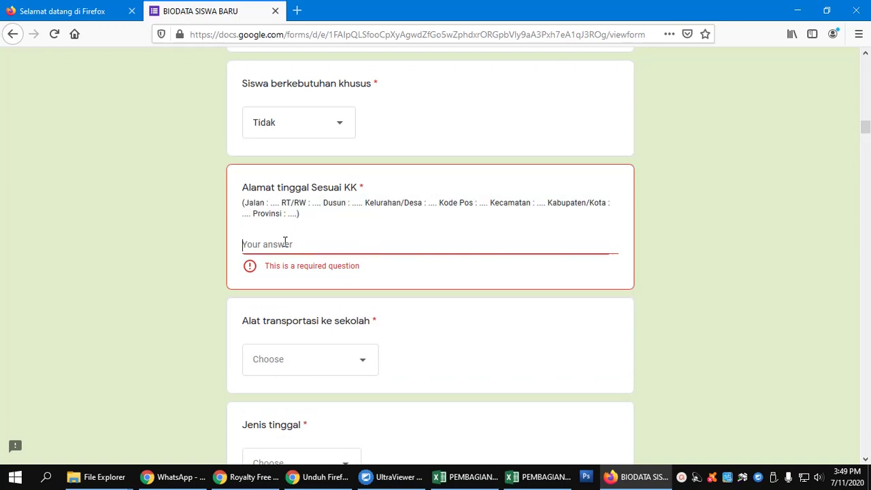
pyautogui.hotkey('ctrl', 'v')
pyautogui.click(248, 245)
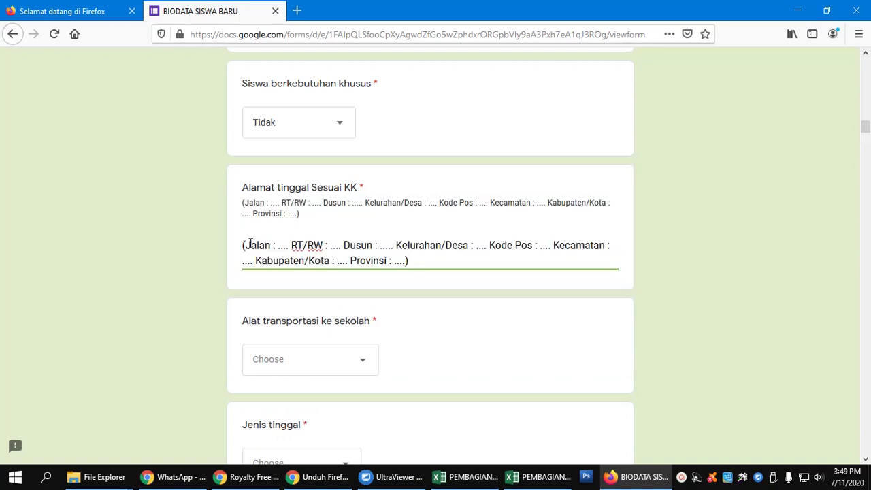
pyautogui.press('BackSpace')
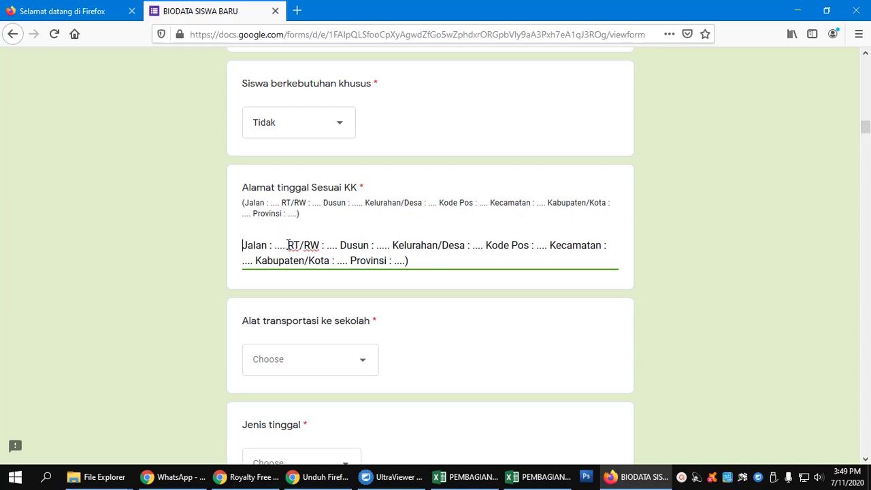
# Step: Replace the street, RT/RW, Dusun and Kelurahan/Desa placeholders with the home address details
pyautogui.moveTo(288, 247); pyautogui.dragTo(274, 247)
pyautogui.write('RADEN BA')
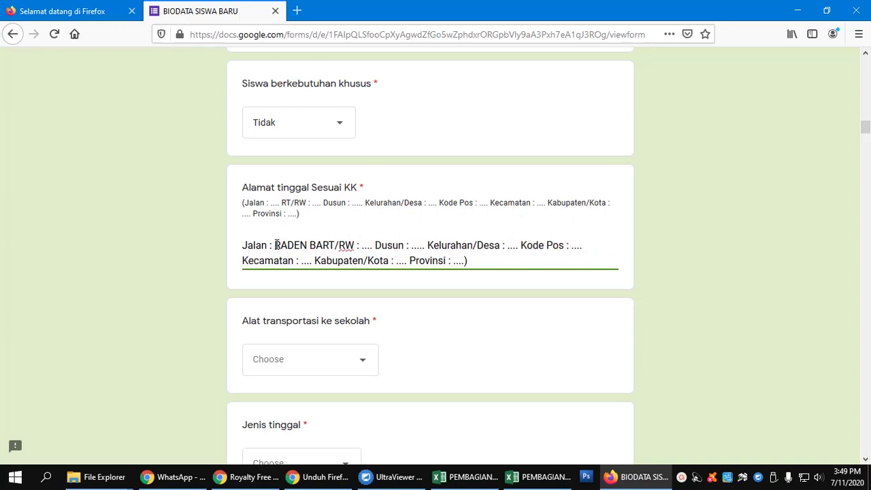
pyautogui.write('DRUN')
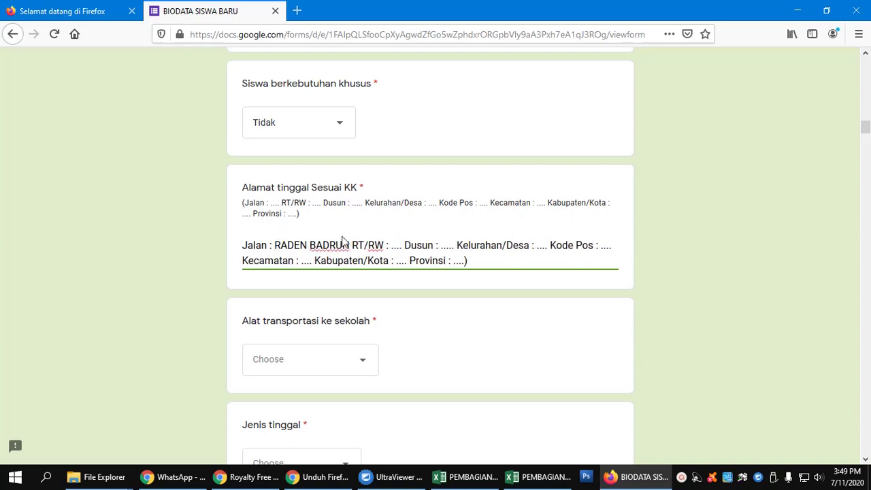
pyautogui.moveTo(400, 246); pyautogui.dragTo(392, 247)
pyautogui.write('2')
pyautogui.moveTo(450, 246); pyautogui.dragTo(436, 245)
pyautogui.write('1')
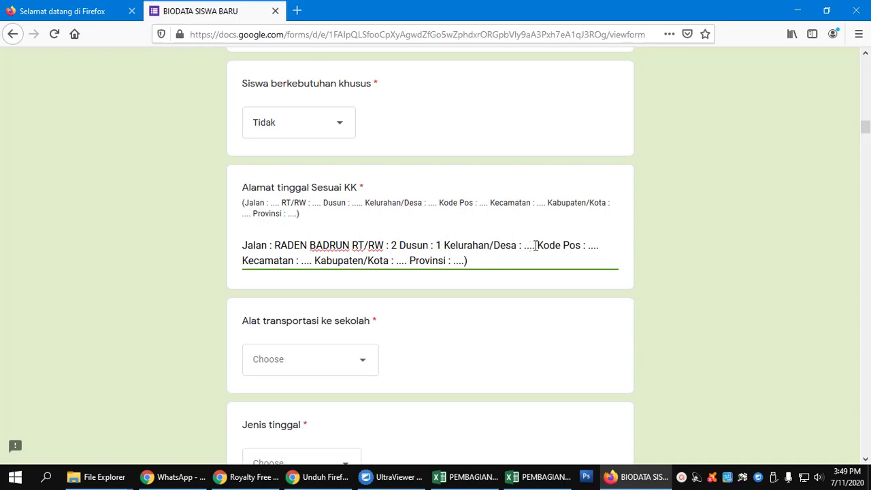
pyautogui.moveTo(537, 245); pyautogui.dragTo(524, 245)
pyautogui.write('MRIYUNAN')
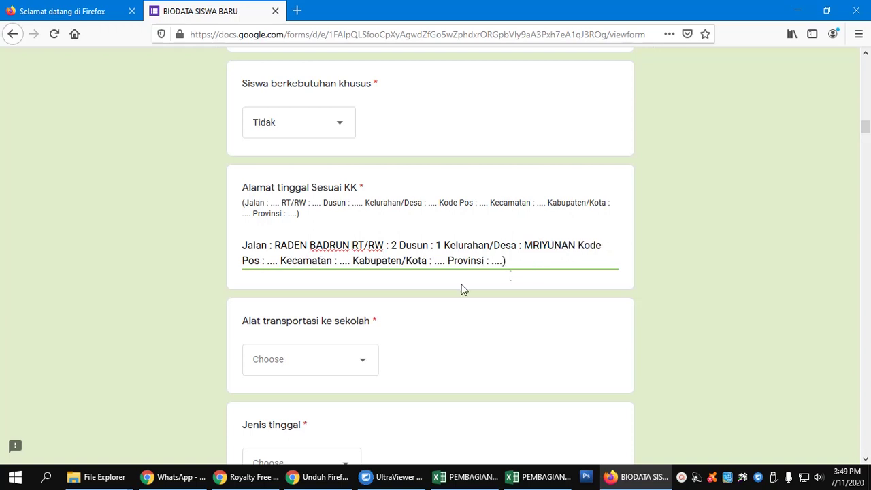
# Step: Fill in the Kode Pos, Kecamatan, Kabupaten/Kota and Provinsi placeholders, fixing the regency's typo
pyautogui.doubleClick(273, 262)
pyautogui.press('BackSpace')
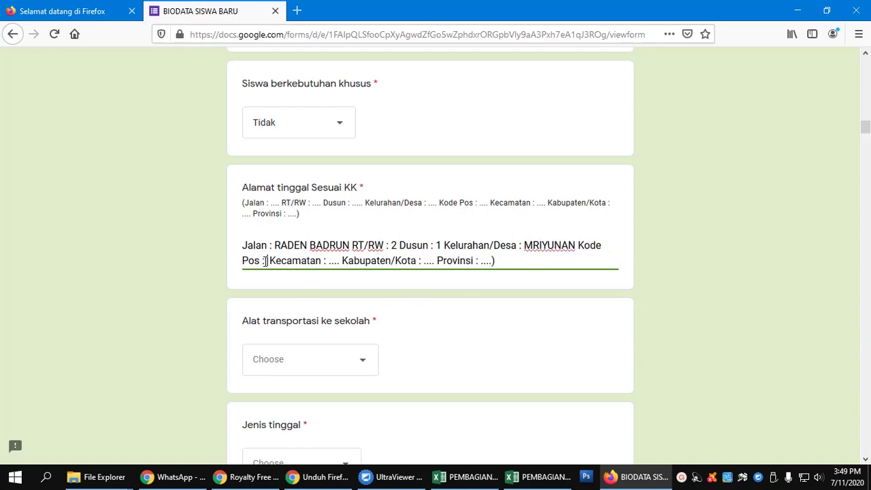
pyautogui.write('61153')
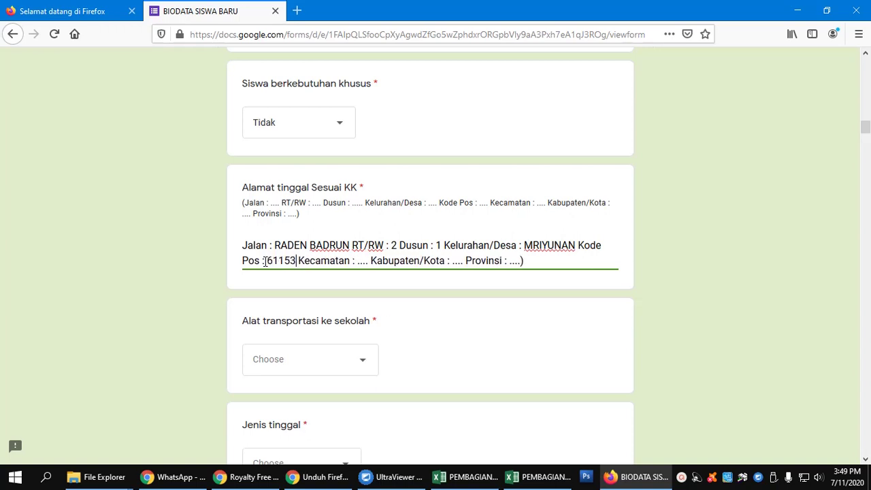
pyautogui.doubleClick(359, 262)
pyautogui.write('SIDAYU')
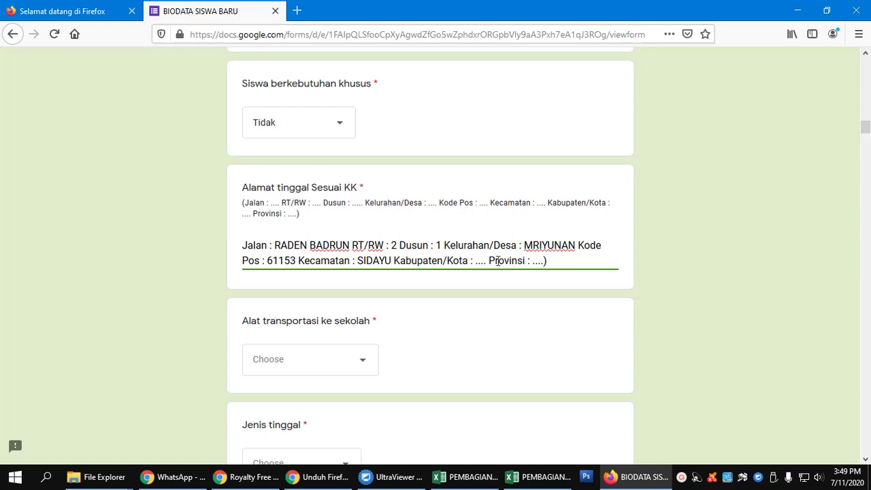
pyautogui.doubleClick(480, 261)
pyautogui.write('GRESIIK')
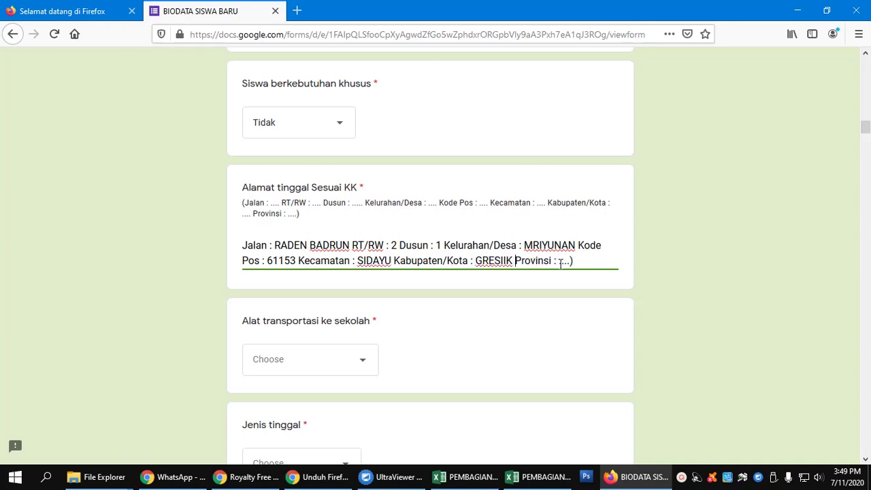
pyautogui.click(504, 262)
pyautogui.press('BackSpace')
pyautogui.moveTo(571, 261); pyautogui.dragTo(556, 262)
pyautogui.write('JAWA')
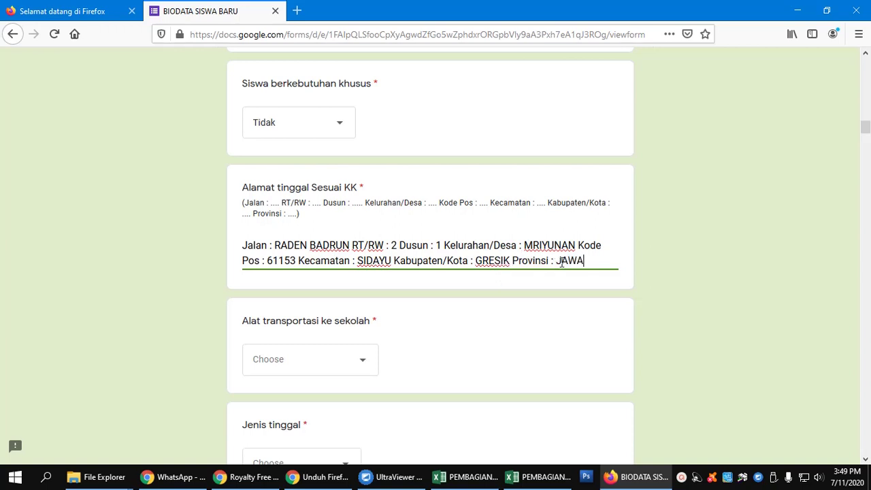
pyautogui.write(' TIMUR')
pyautogui.scroll(-1, 493, 327)
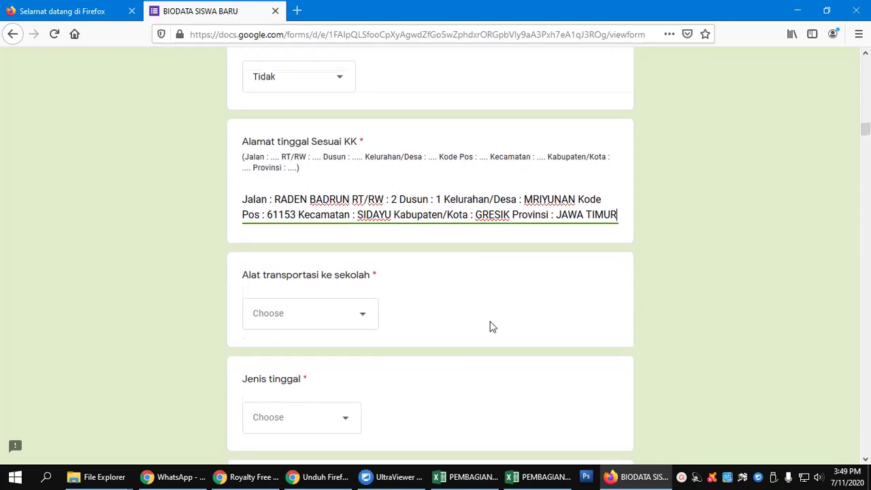
pyautogui.scroll(-3, 493, 327)
# Step: Choose Sepeda motor (diantar) for Alat transportasi ke sekolah
pyautogui.click(366, 176)
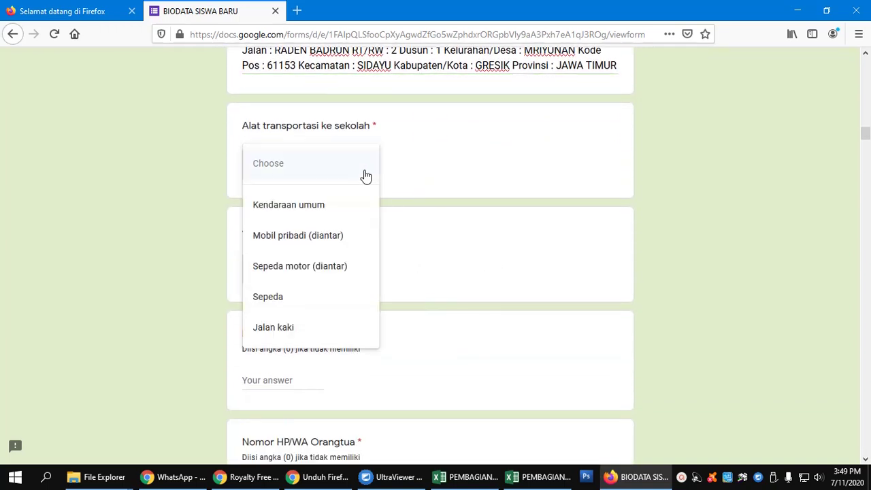
pyautogui.click(346, 273)
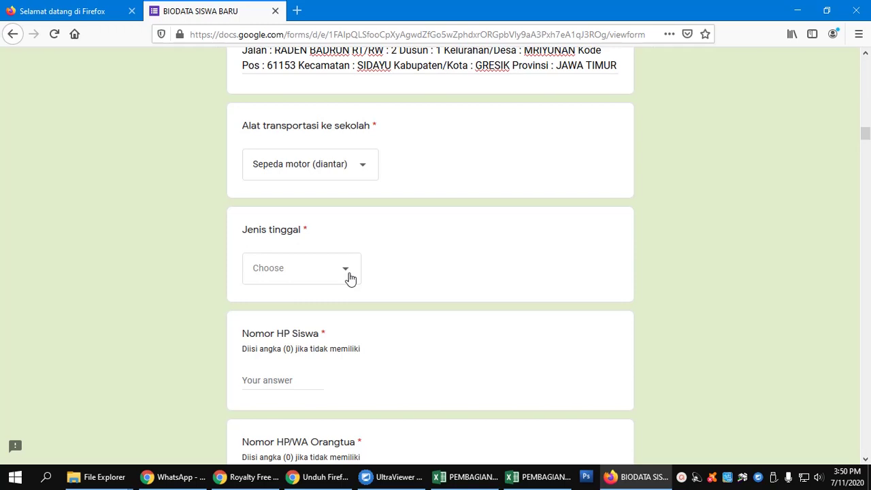
# Step: Set Jenis tinggal to Bersama orang tua
pyautogui.click(349, 278)
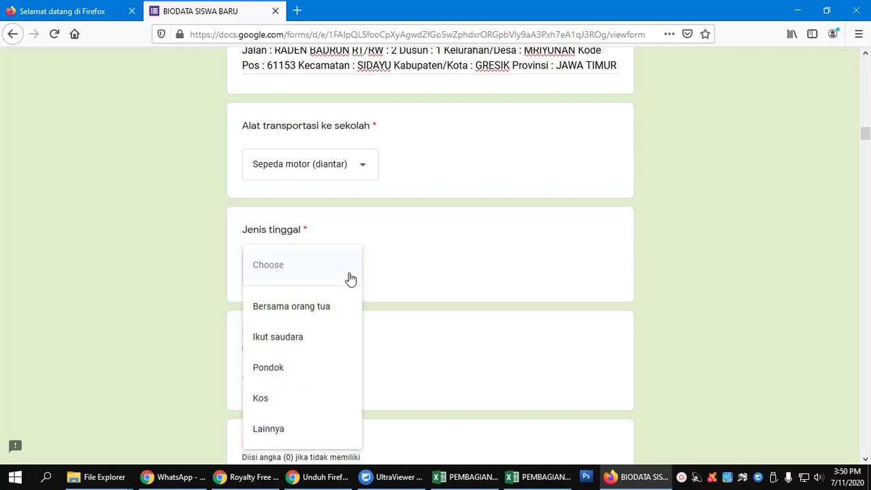
pyautogui.click(333, 310)
pyautogui.scroll(-3, 333, 310)
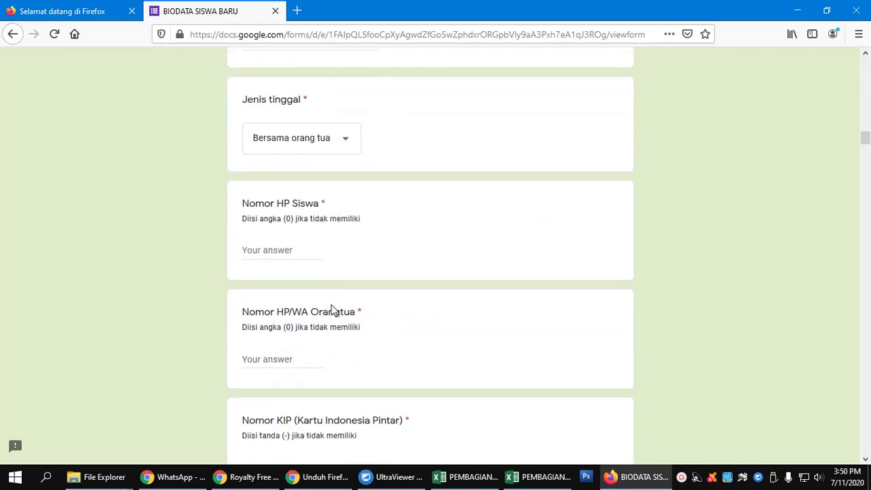
# Step: Enter the student's phone number and the parent's phone/WhatsApp number
pyautogui.click(309, 257)
pyautogui.write('45465464646')
pyautogui.write('2121')
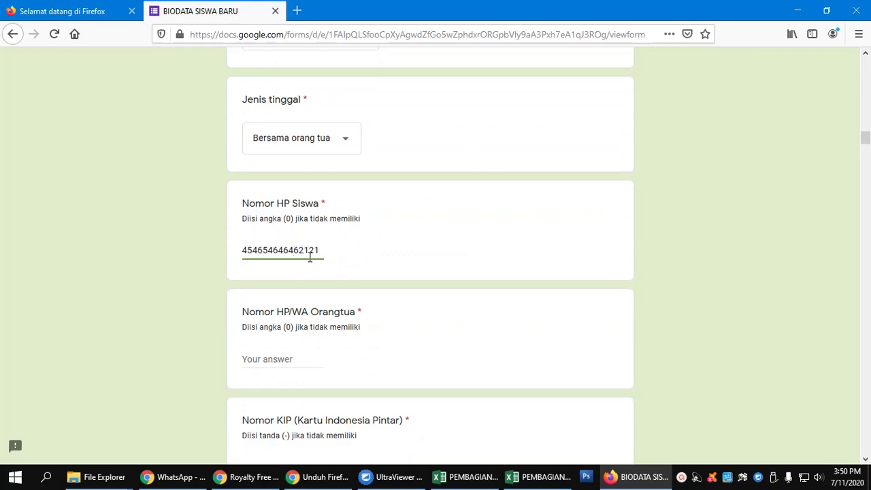
pyautogui.moveTo(323, 250); pyautogui.dragTo(242, 258)
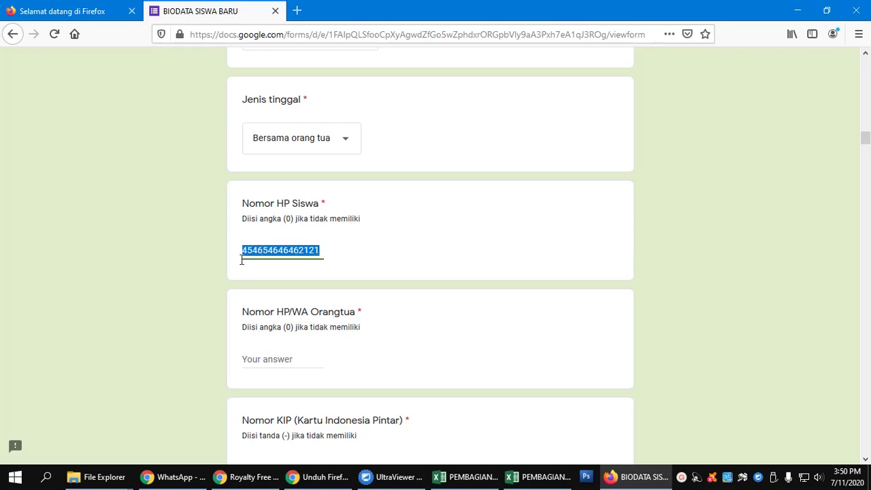
pyautogui.write('0')
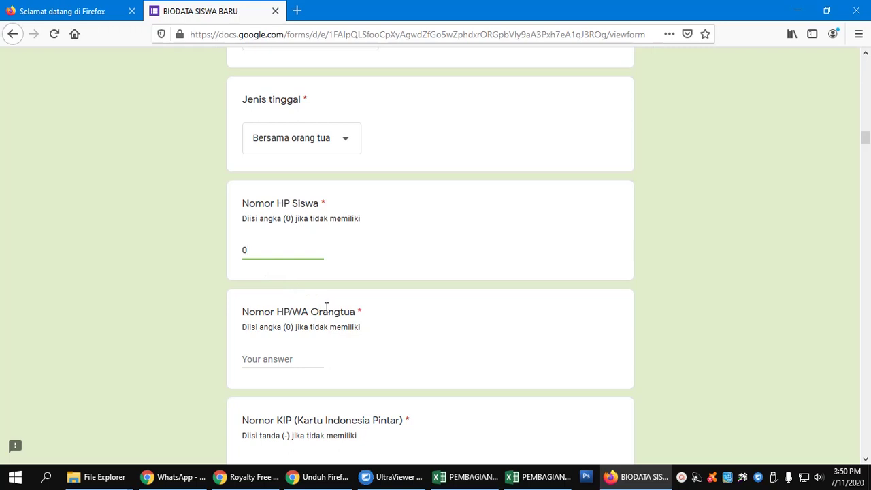
pyautogui.scroll(-2, 326, 307)
pyautogui.click(278, 290)
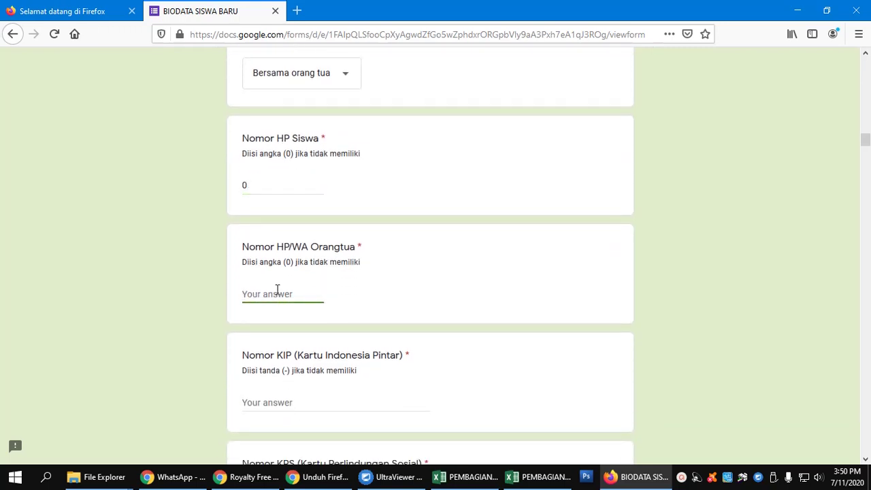
pyautogui.write('24654646456456')
pyautogui.scroll(-4, 282, 300)
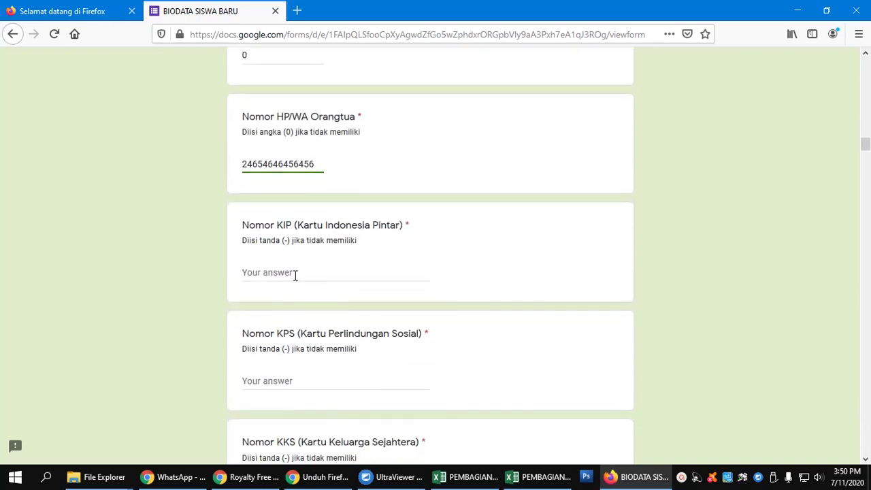
# Step: Answer Nomor KIP, Nomor KPS and Nomor KKS each with '-'
pyautogui.click(296, 273)
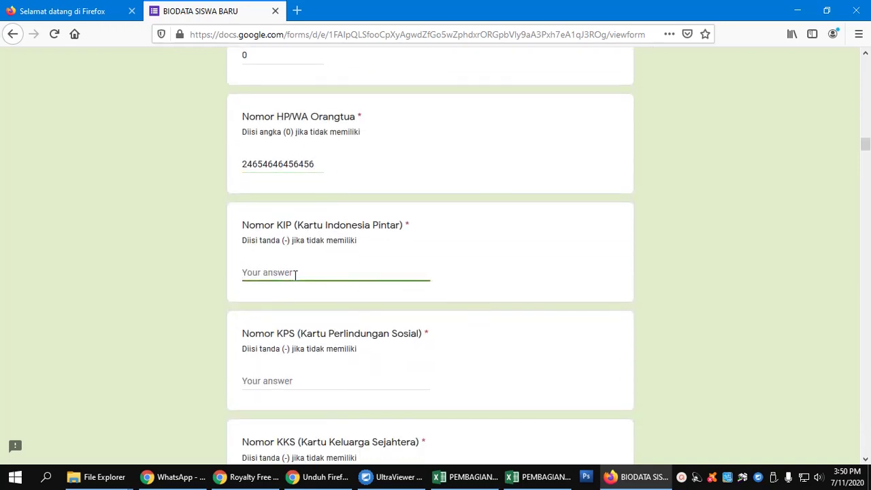
pyautogui.write('-')
pyautogui.scroll(-4, 295, 275)
pyautogui.click(289, 255)
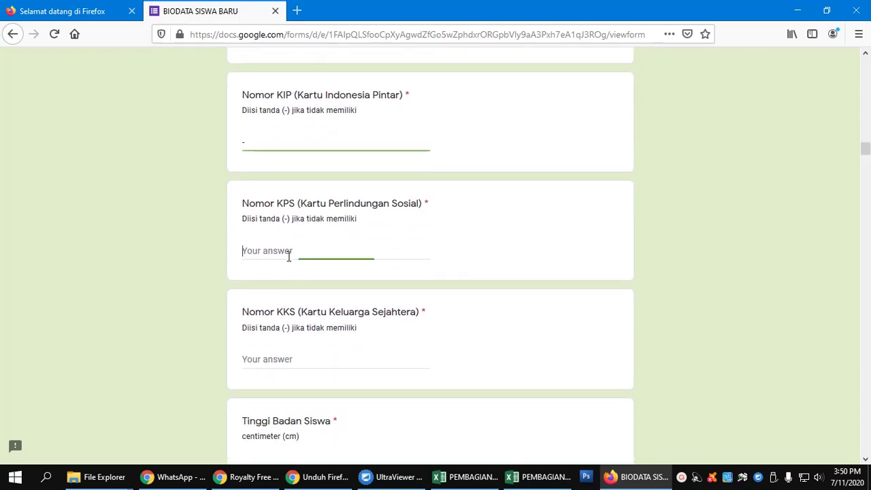
pyautogui.write('-')
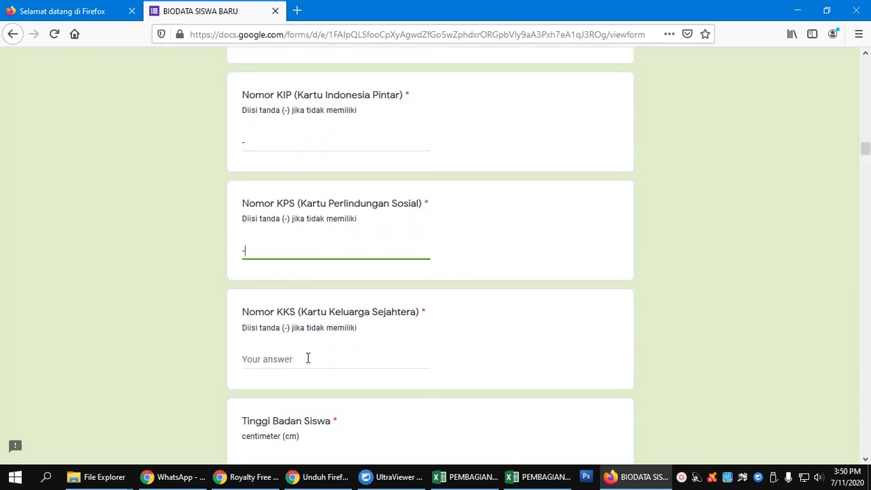
pyautogui.click(307, 359)
pyautogui.write('-')
pyautogui.scroll(-4, 397, 297)
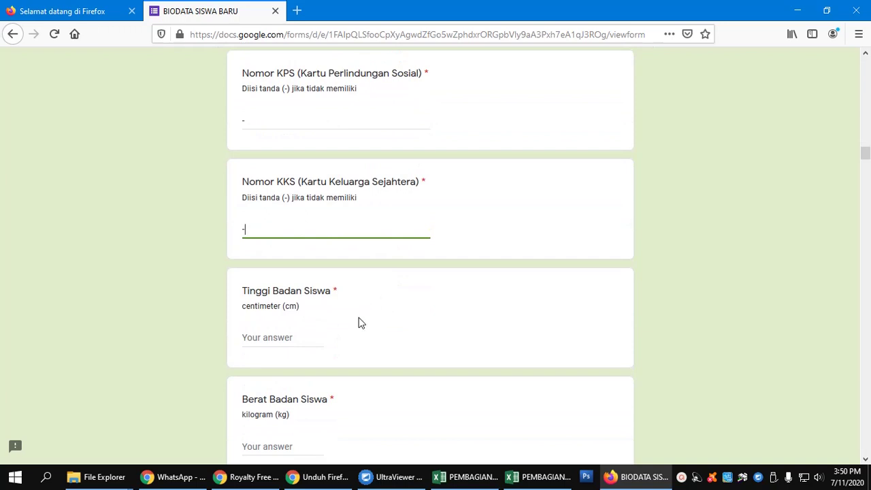
pyautogui.scroll(-2, 358, 322)
pyautogui.click(294, 273)
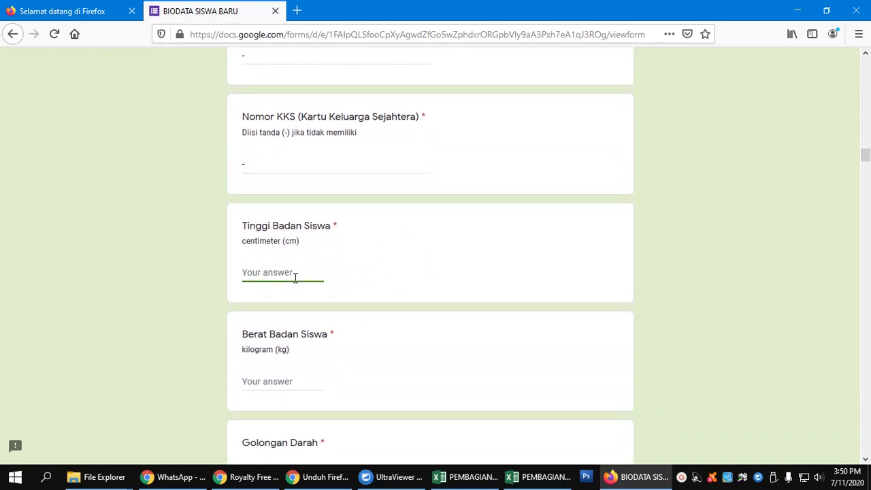
# Step: Enter 145 for Tinggi Badan Siswa and 50 for Berat Badan Siswa
pyautogui.write('145')
pyautogui.moveTo(282, 242); pyautogui.dragTo(313, 244)
pyautogui.click(286, 274)
pyautogui.scroll(-2, 263, 269)
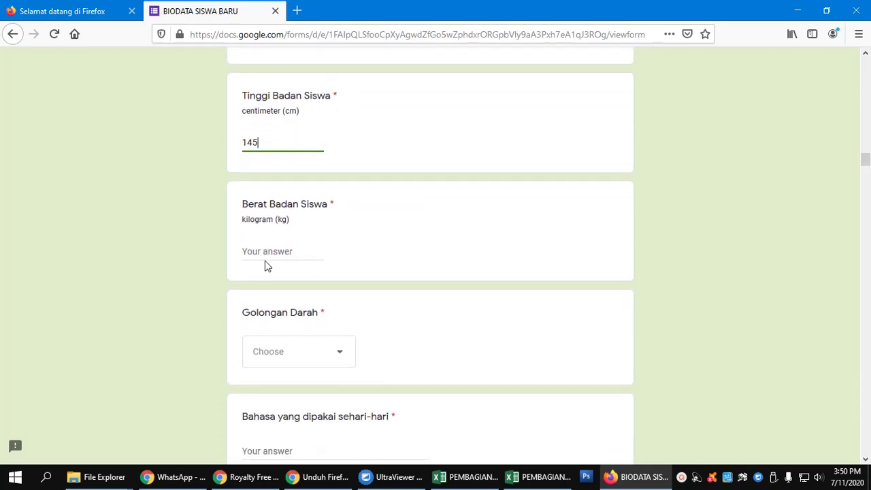
pyautogui.click(269, 254)
pyautogui.write('50')
# Step: Set Golongan Darah to O
pyautogui.scroll(-2, 270, 254)
pyautogui.click(323, 231)
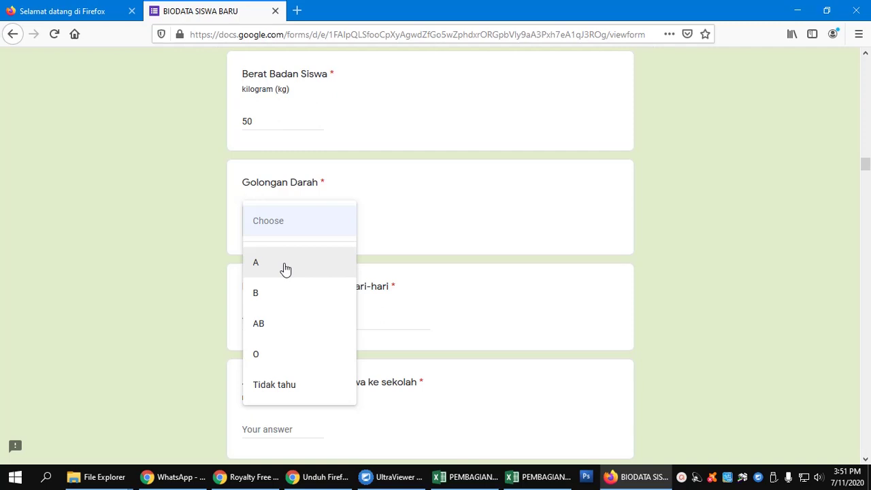
pyautogui.click(282, 355)
pyautogui.scroll(-2, 407, 283)
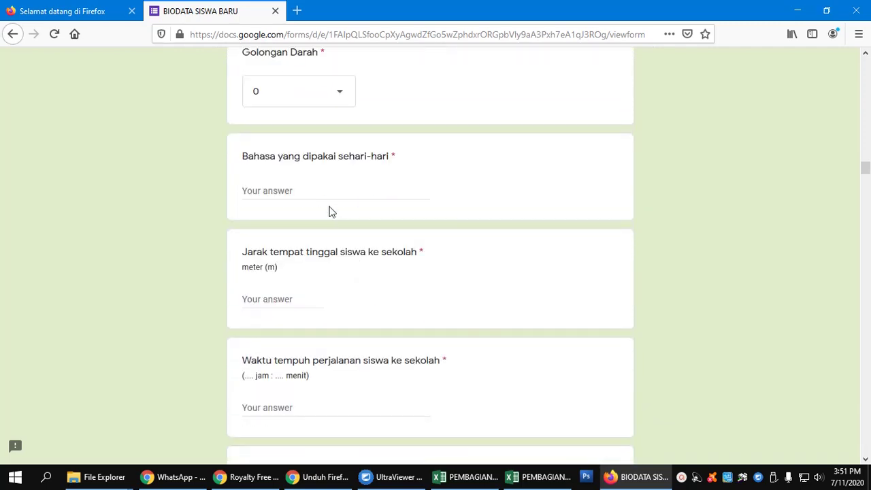
pyautogui.click(303, 195)
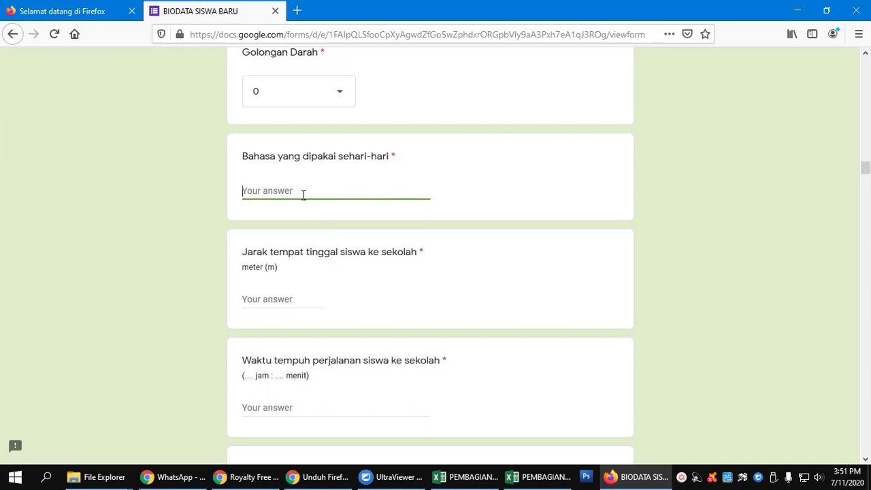
# Step: Answer the daily language with JAWA and distance to school with 1000
pyautogui.write('JAWA')
pyautogui.click(314, 299)
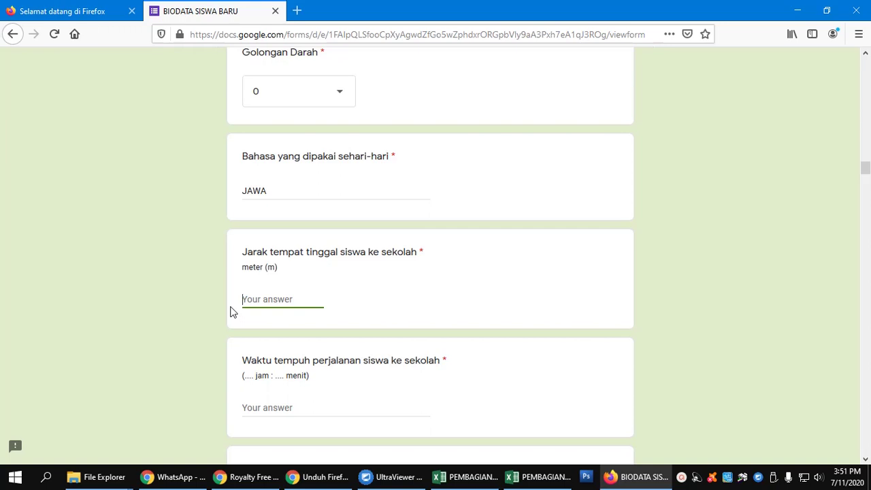
pyautogui.write('1000')
pyautogui.scroll(-3, 331, 275)
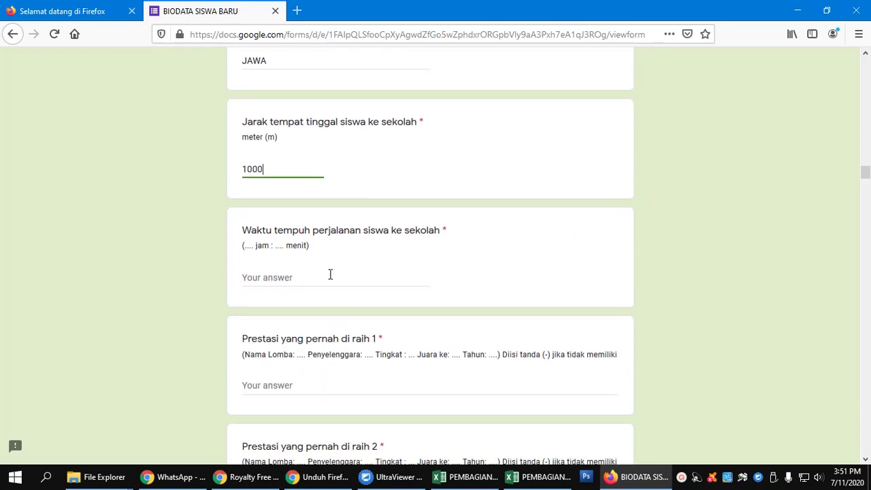
pyautogui.moveTo(278, 138); pyautogui.dragTo(263, 137)
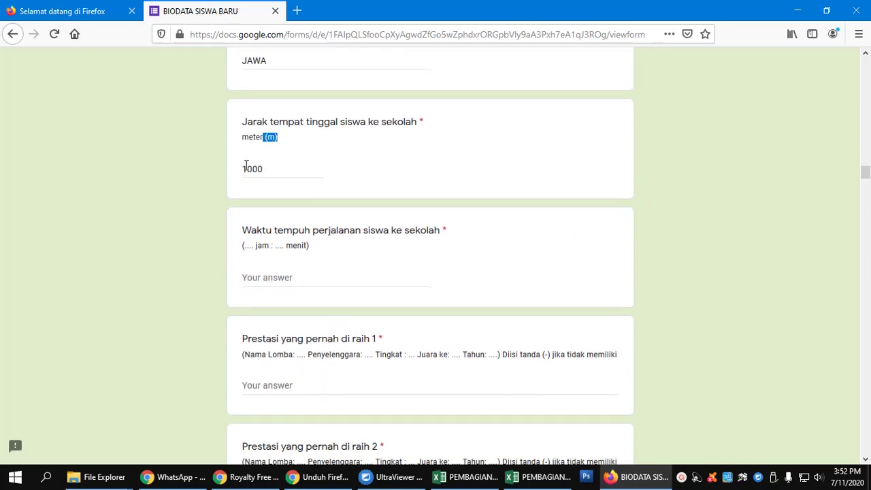
# Step: Enter '0 JAM 15 MENIT' as travel time and '-' for Prestasi 1
pyautogui.click(259, 280)
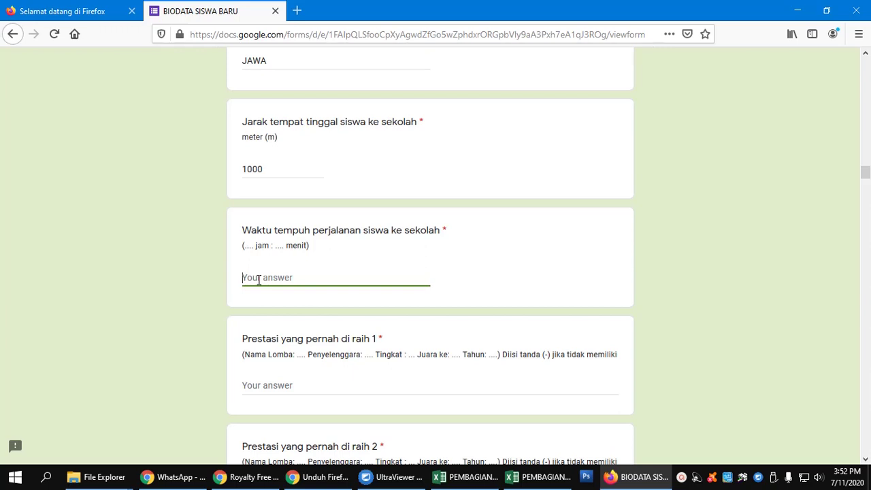
pyautogui.write('0 JAM 15 MENIT')
pyautogui.scroll(-3, 282, 288)
pyautogui.click(307, 263)
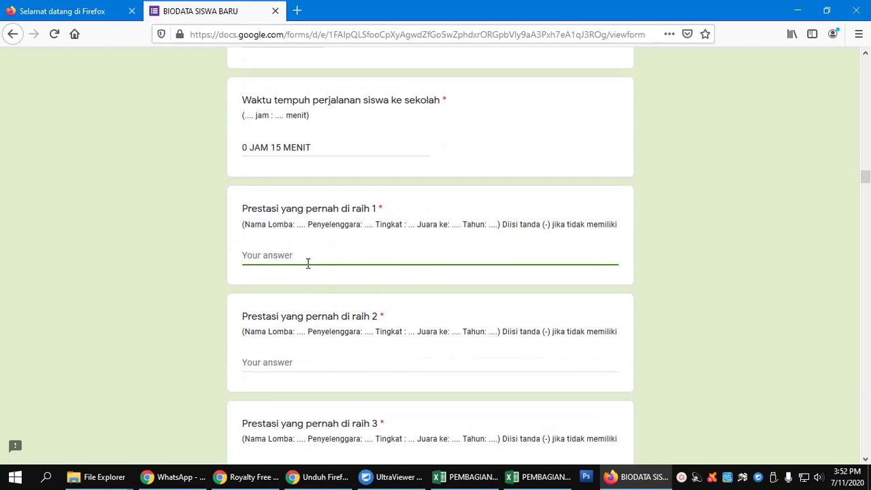
pyautogui.write('-')
pyautogui.moveTo(243, 228); pyautogui.dragTo(502, 228)
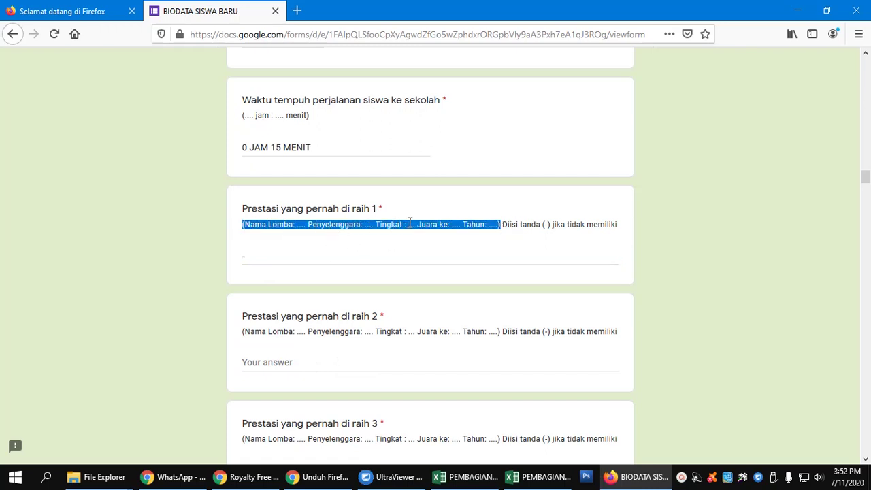
# Step: Answer Prestasi 2 and Prestasi 3 with '-'
pyautogui.click(335, 367)
pyautogui.write('-')
pyautogui.scroll(-3, 335, 364)
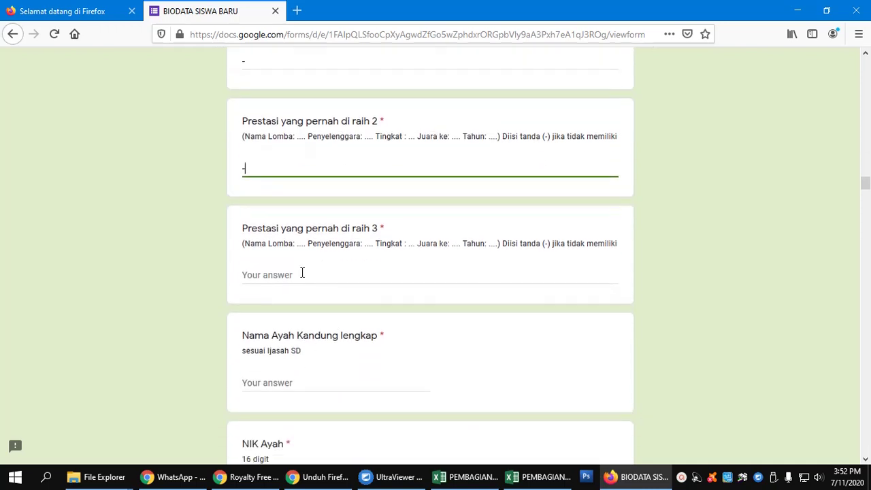
pyautogui.click(302, 271)
pyautogui.write('-')
# Step: Enter the father's full name, his 16-digit NIK and birthplace GRESIK
pyautogui.click(306, 385)
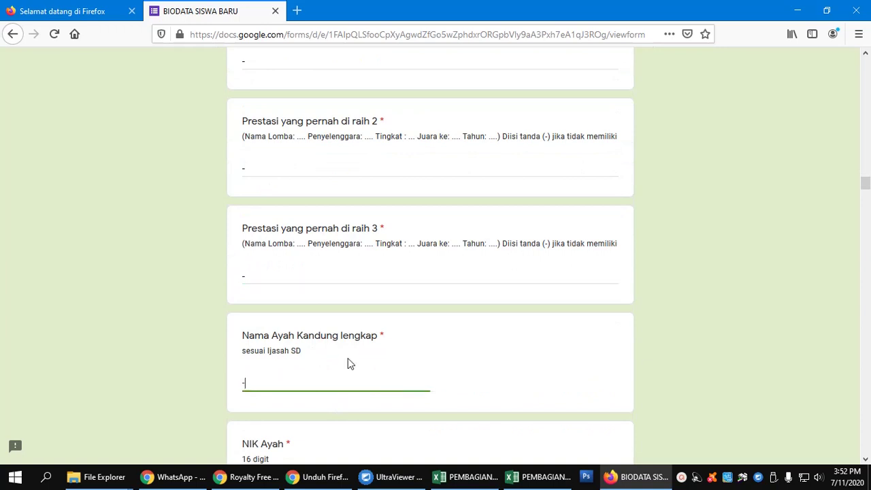
pyautogui.write('-')
pyautogui.scroll(-2, 347, 358)
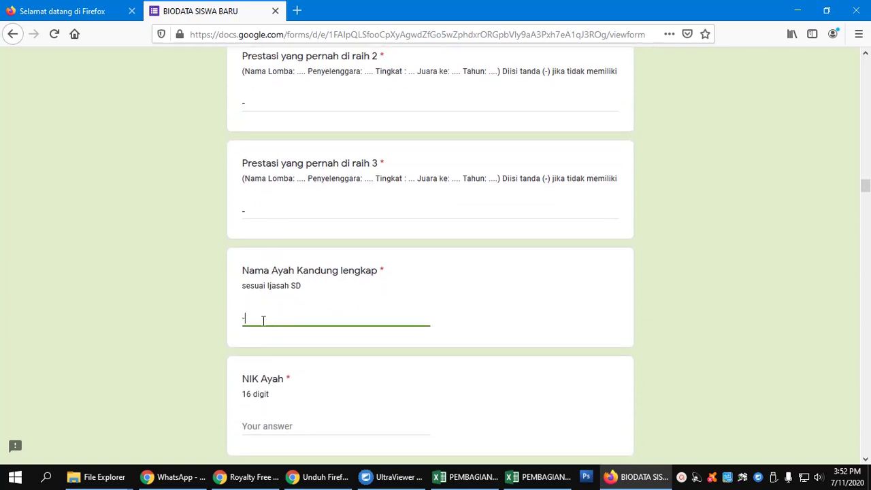
pyautogui.moveTo(273, 328); pyautogui.dragTo(234, 330)
pyautogui.write('JOKO')
pyautogui.scroll(-3, 235, 334)
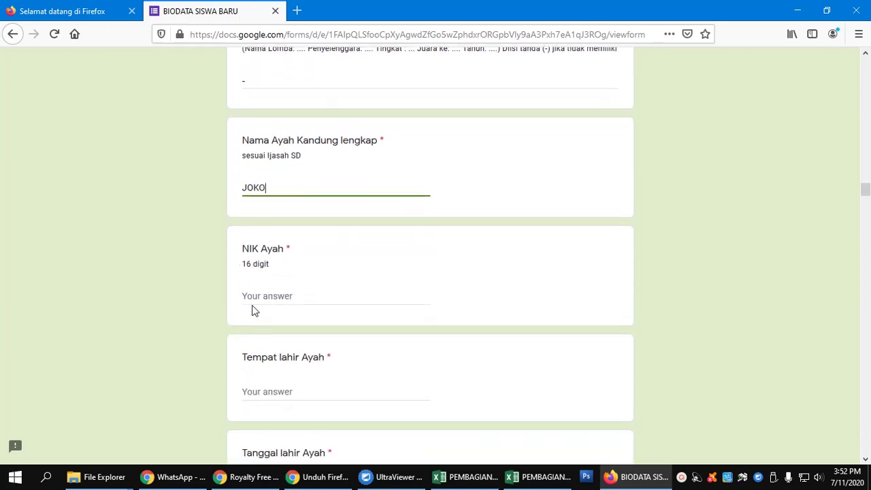
pyautogui.click(251, 296)
pyautogui.write('54554646464654646')
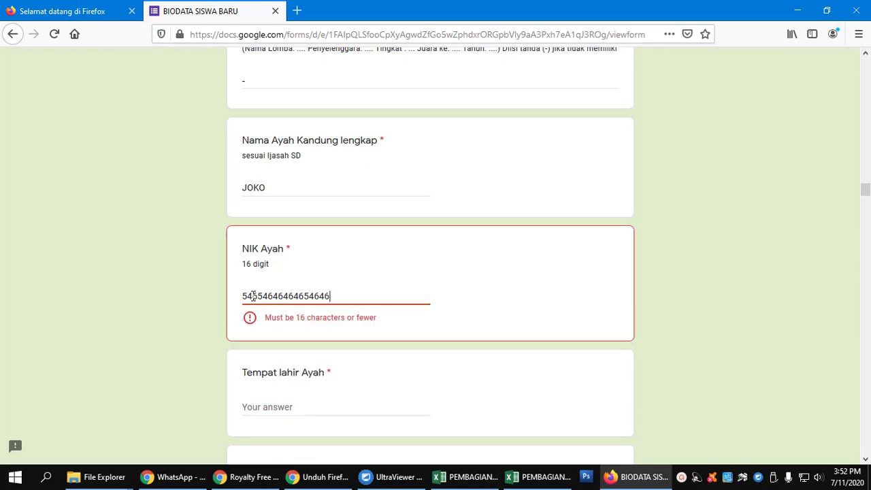
pyautogui.press('BackSpace')
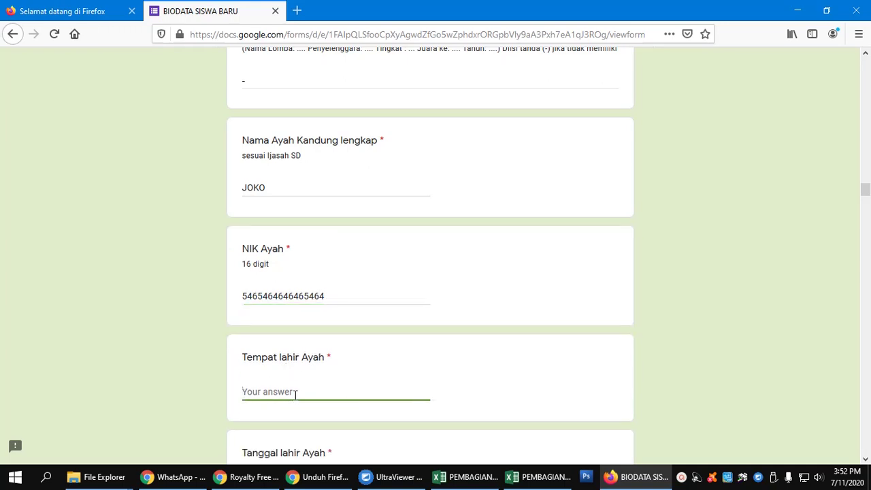
pyautogui.write('GRESIK')
pyautogui.scroll(-7, 295, 395)
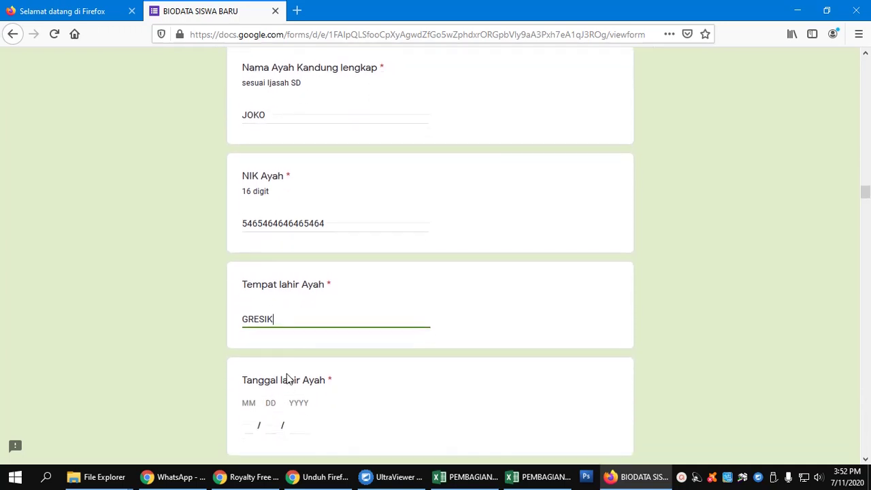
pyautogui.click(246, 240)
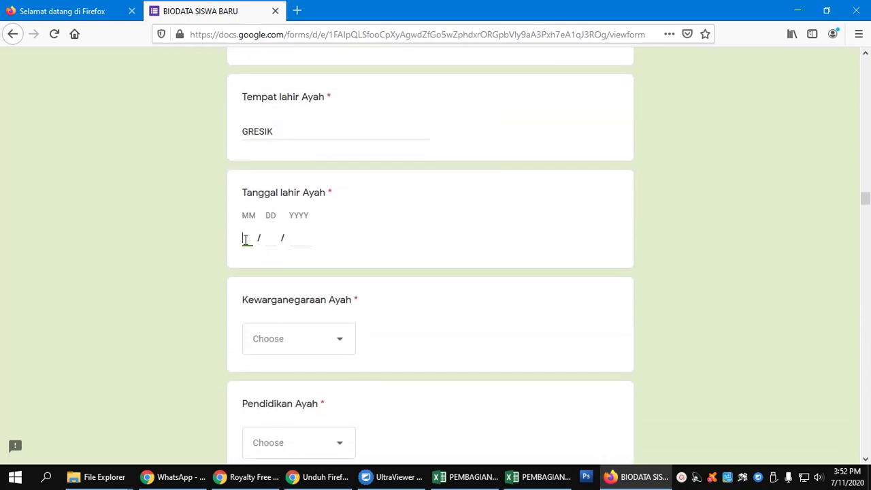
pyautogui.write('03')
pyautogui.click(269, 240)
pyautogui.write('20')
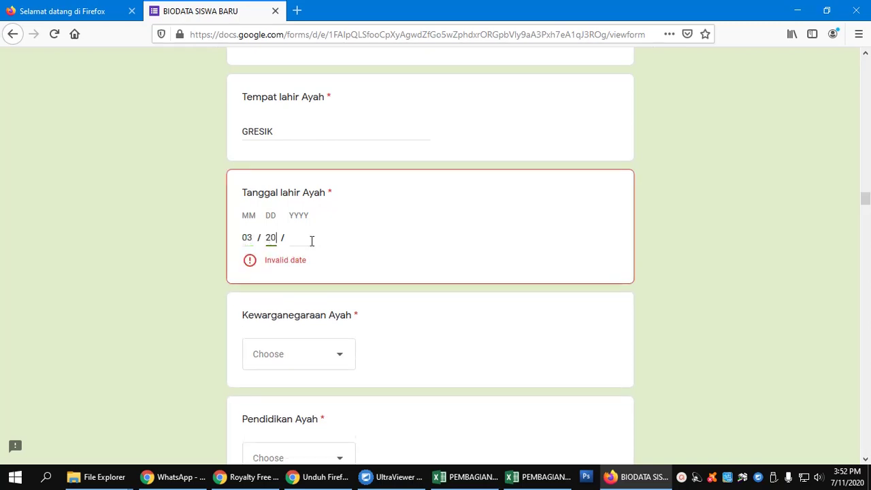
pyautogui.click(304, 239)
pyautogui.write('19')
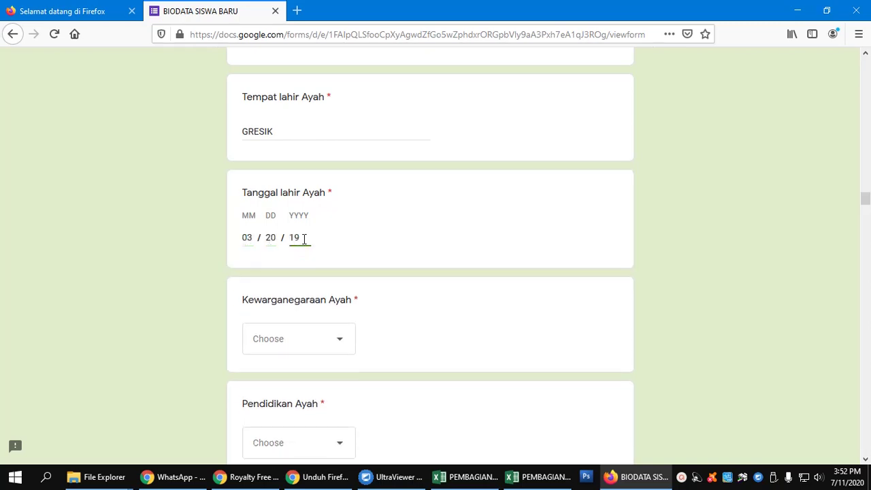
pyautogui.write('75')
pyautogui.scroll(-3, 307, 238)
# Step: Set the father's citizenship to WNI, education S1, status Masih hidup, occupation PNS/TNI/Polri
pyautogui.click(328, 223)
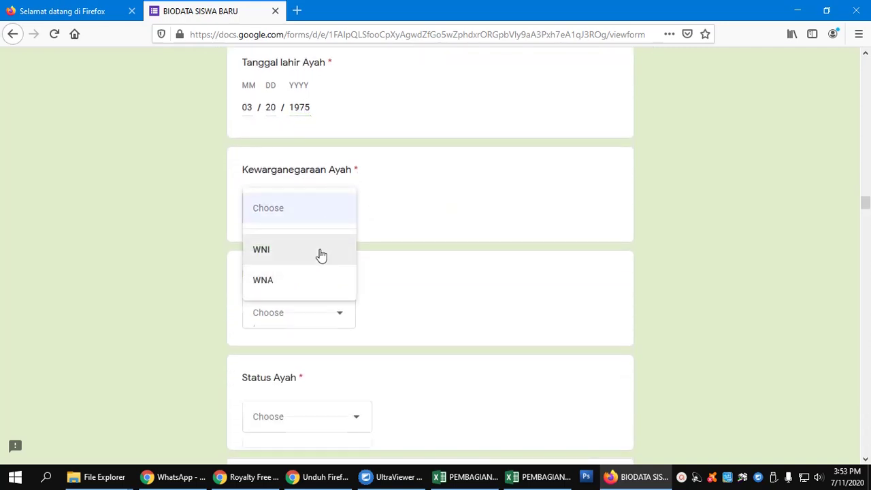
pyautogui.click(321, 253)
pyautogui.scroll(-2, 321, 262)
pyautogui.click(327, 249)
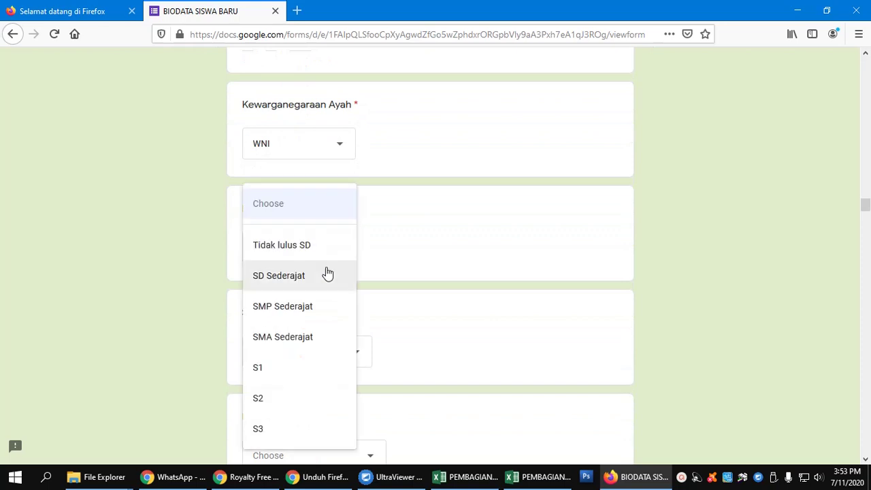
pyautogui.click(305, 368)
pyautogui.scroll(-3, 303, 341)
pyautogui.click(313, 157)
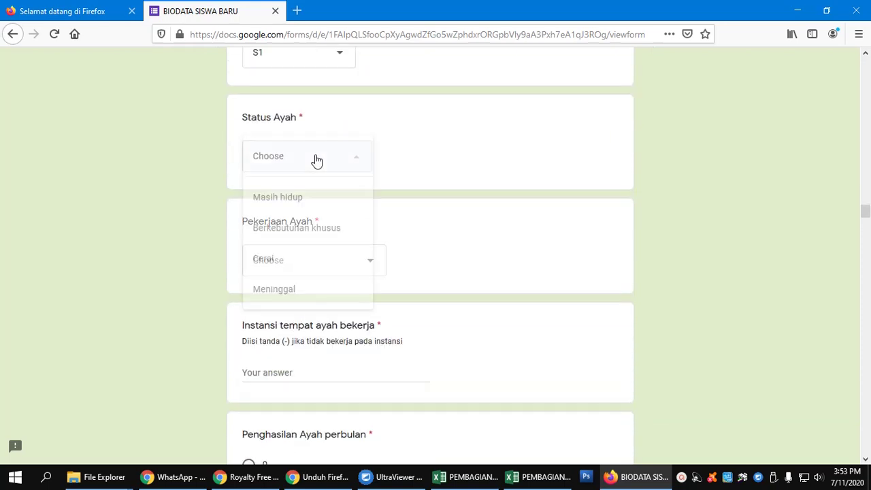
pyautogui.click(318, 199)
pyautogui.click(327, 263)
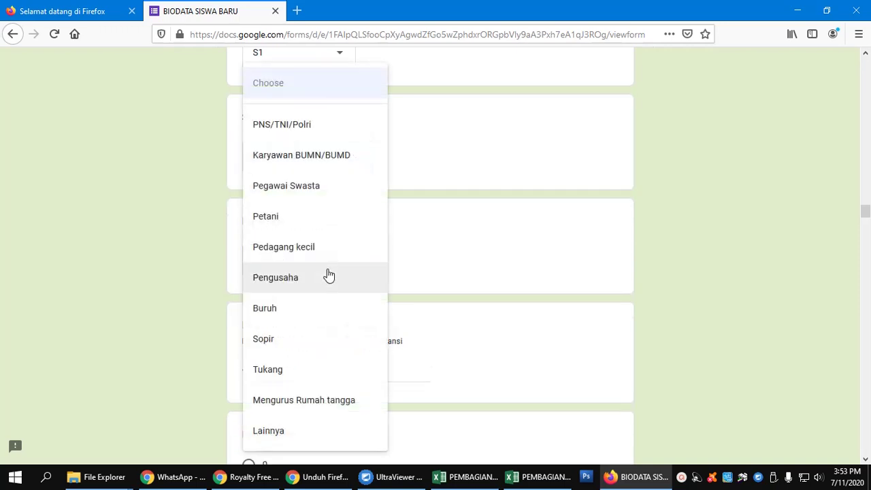
pyautogui.click(298, 133)
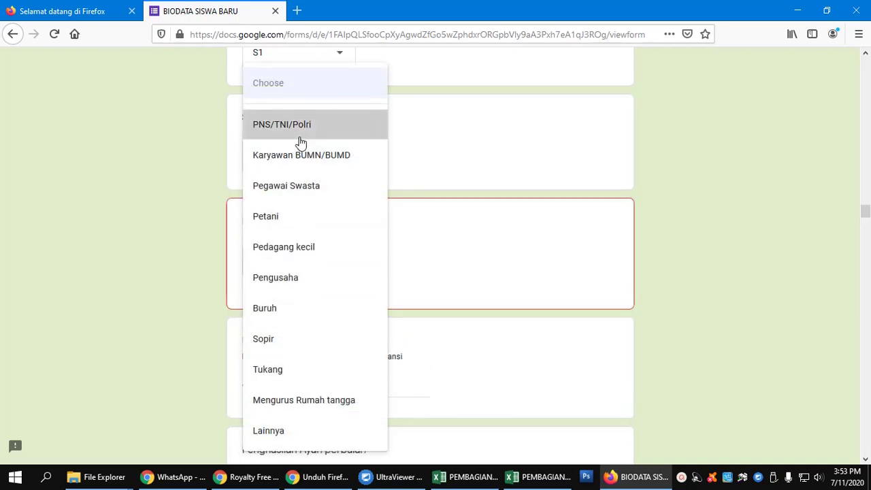
pyautogui.scroll(-2, 308, 261)
# Step: Enter the father's workplace as UPT SMPN 6 GRESIK and income 2.000.001 - 5.000.000
pyautogui.click(307, 241)
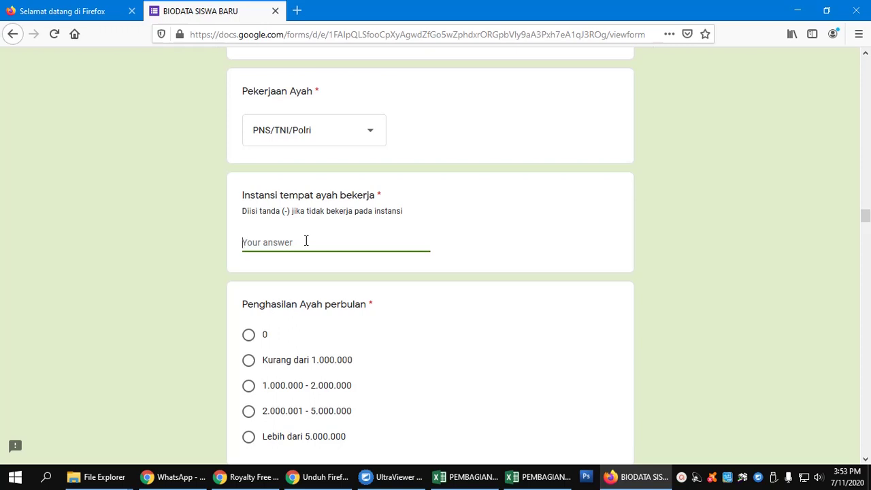
pyautogui.write('UPT SMPN 6 GRESIK')
pyautogui.scroll(-3, 305, 240)
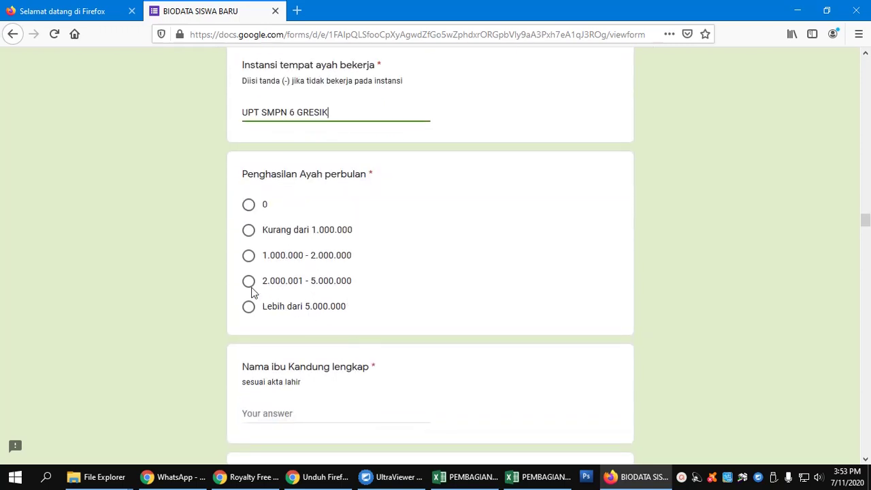
pyautogui.click(249, 282)
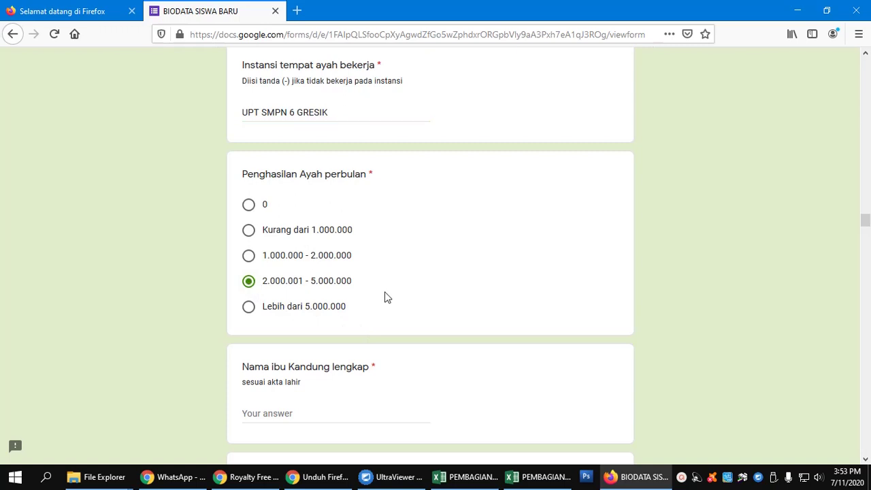
pyautogui.scroll(-6, 384, 296)
# Step: Fill in the mother's full name, her 16-digit NIK, and birthplace GRESIK
pyautogui.scroll(2, 362, 278)
pyautogui.click(323, 221)
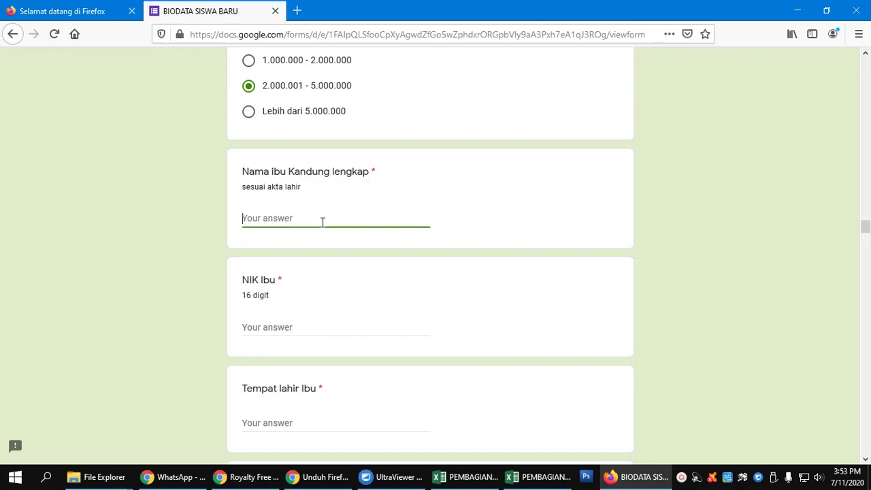
pyautogui.write('SRI')
pyautogui.scroll(-2, 323, 221)
pyautogui.click(308, 199)
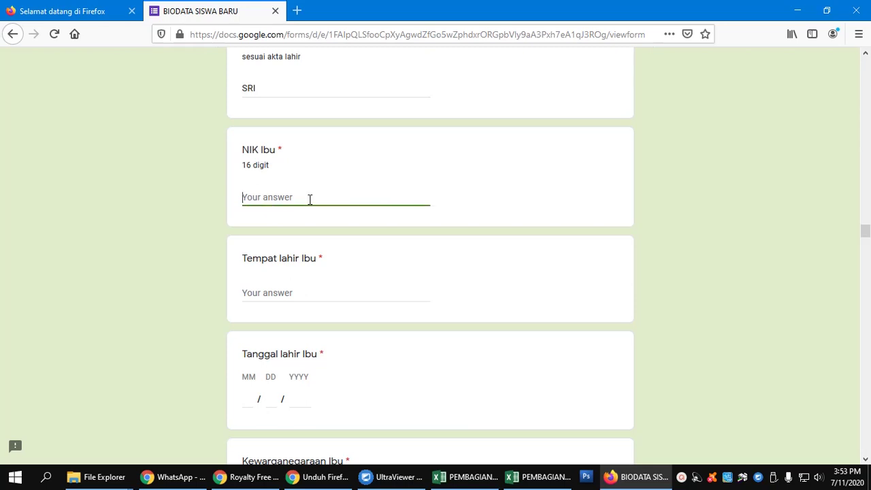
pyautogui.write('54654646465464464564')
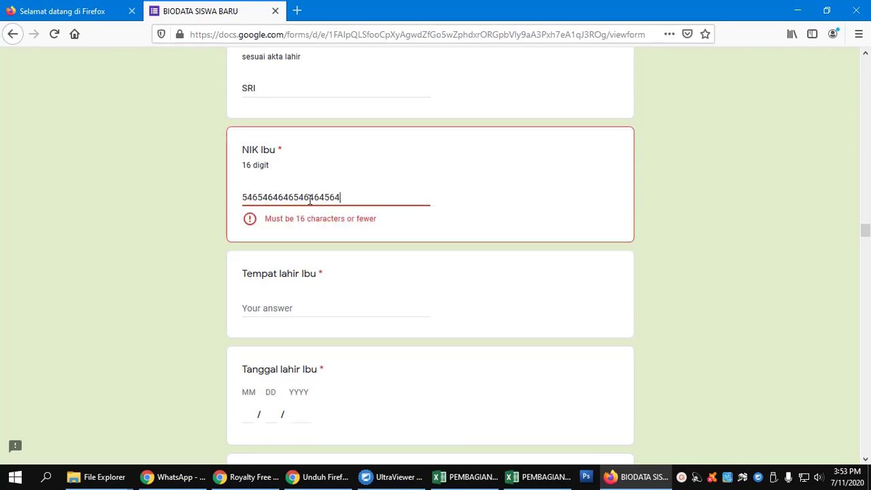
pyautogui.press('BackSpace')
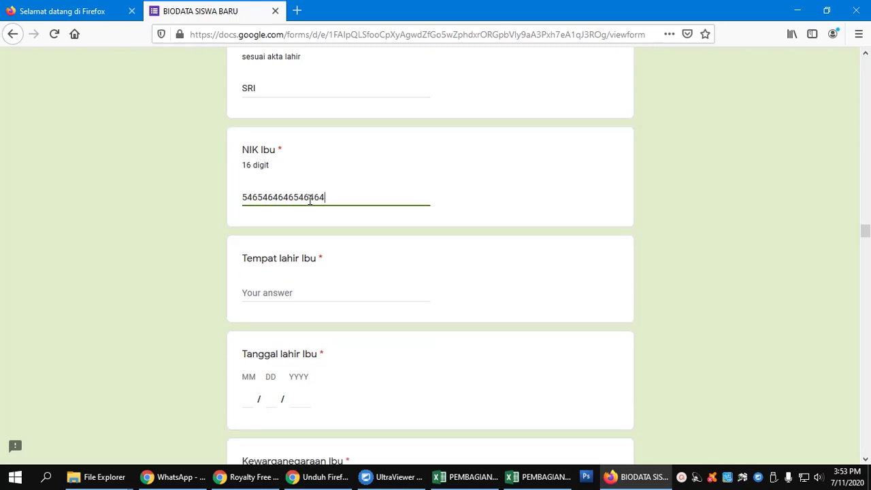
pyautogui.click(317, 294)
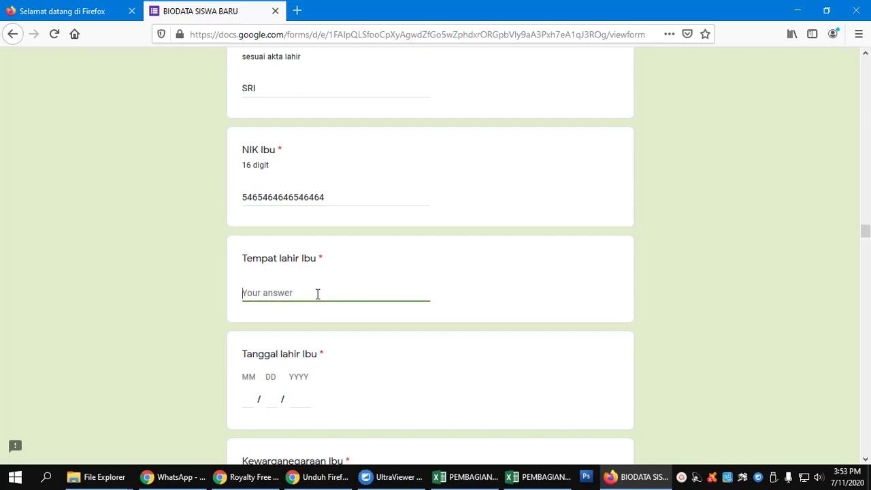
pyautogui.write('GRESIK')
# Step: Enter the mother's birth date as 05/28/1978
pyautogui.scroll(-2, 272, 306)
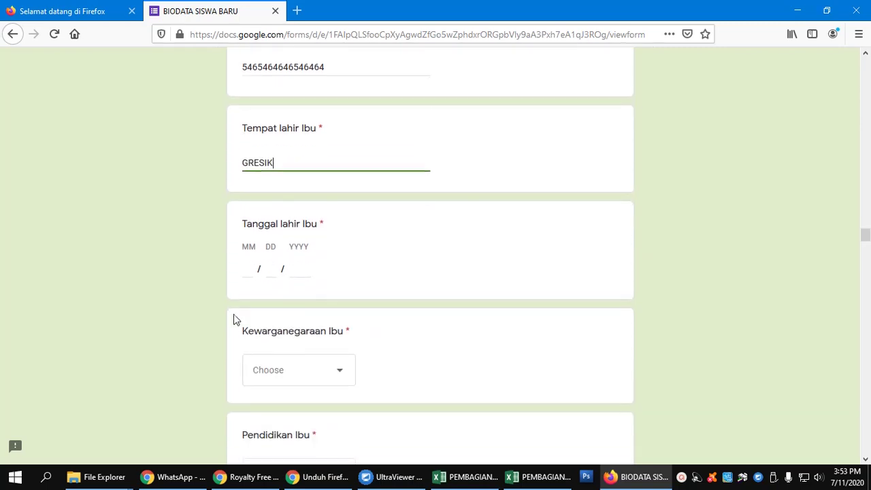
pyautogui.click(244, 267)
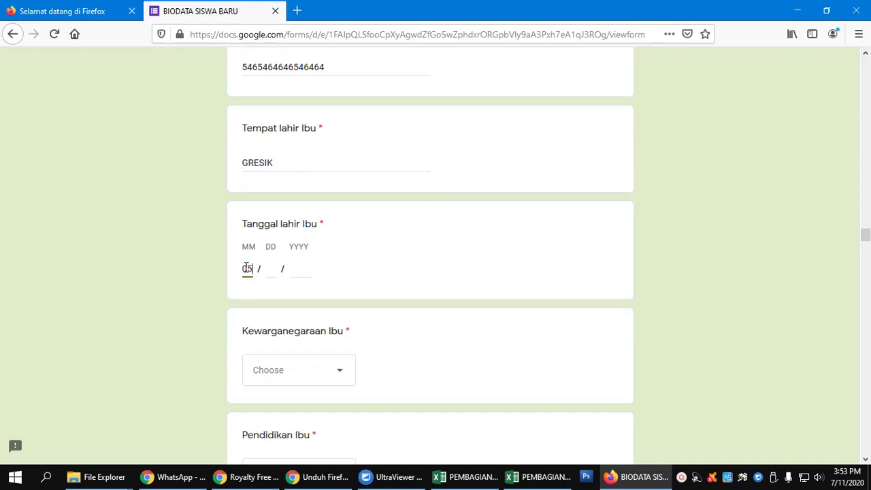
pyautogui.click(268, 272)
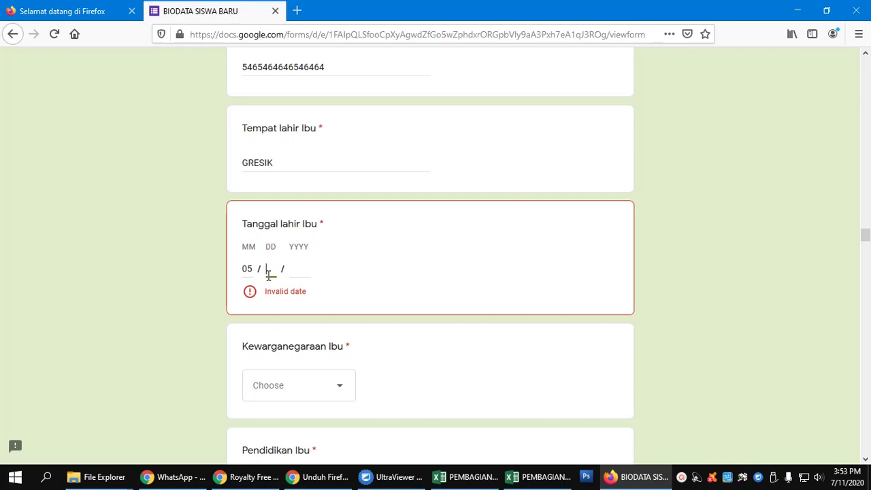
pyautogui.write('28')
pyautogui.click(295, 271)
pyautogui.write('20')
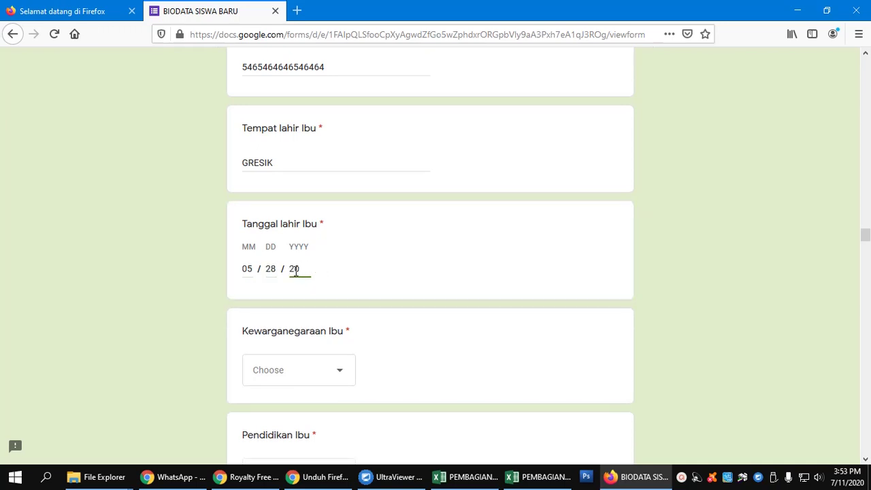
pyautogui.press('BackSpace')
pyautogui.press('BackSpace')
pyautogui.scroll(-1, 297, 284)
# Step: Set the mother's citizenship to WNI, education S1, status Masih hidup, occupation Mengurus Rumah tangga
pyautogui.click(322, 312)
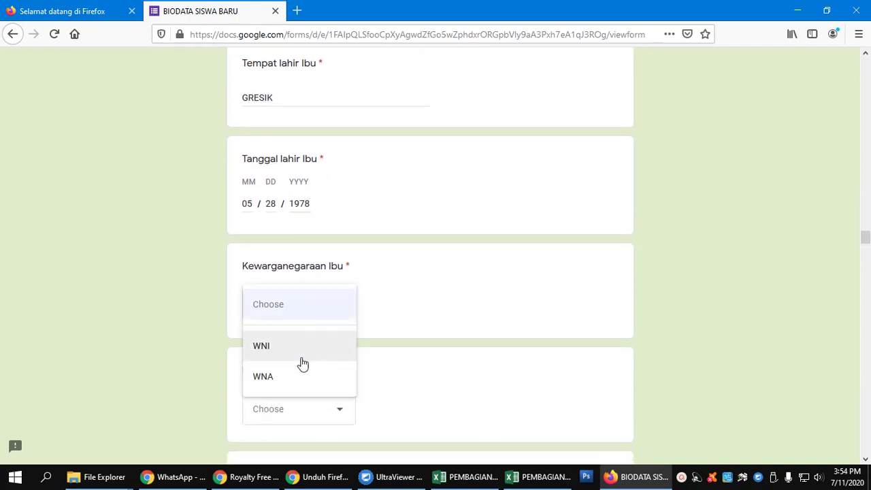
pyautogui.click(302, 363)
pyautogui.scroll(-4, 302, 362)
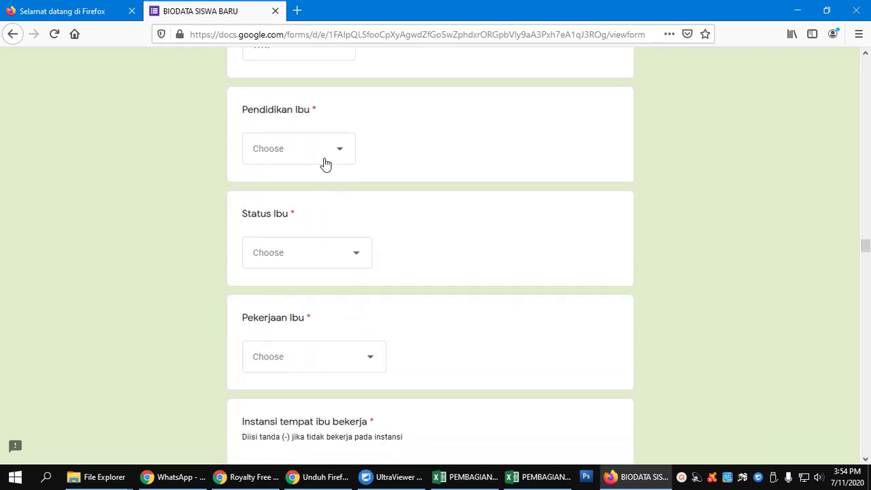
pyautogui.click(326, 163)
pyautogui.click(299, 317)
pyautogui.click(317, 267)
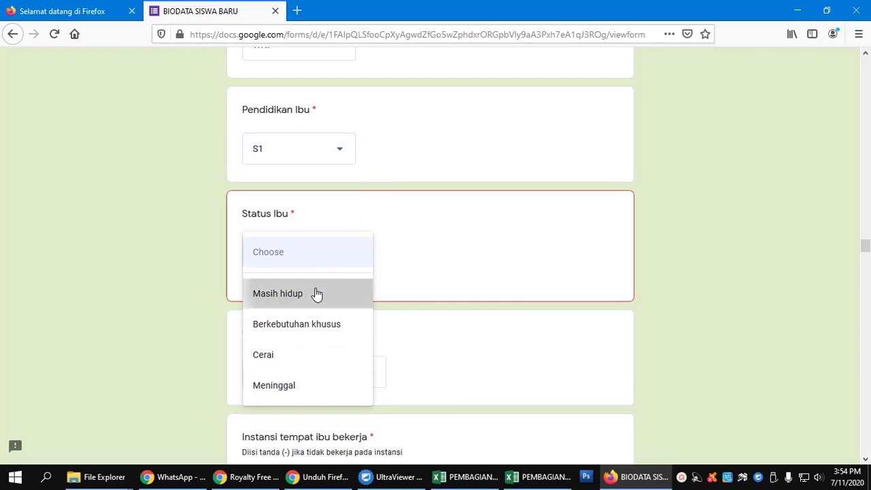
pyautogui.click(318, 293)
pyautogui.scroll(-1, 317, 293)
pyautogui.scroll(-3, 317, 293)
pyautogui.click(321, 228)
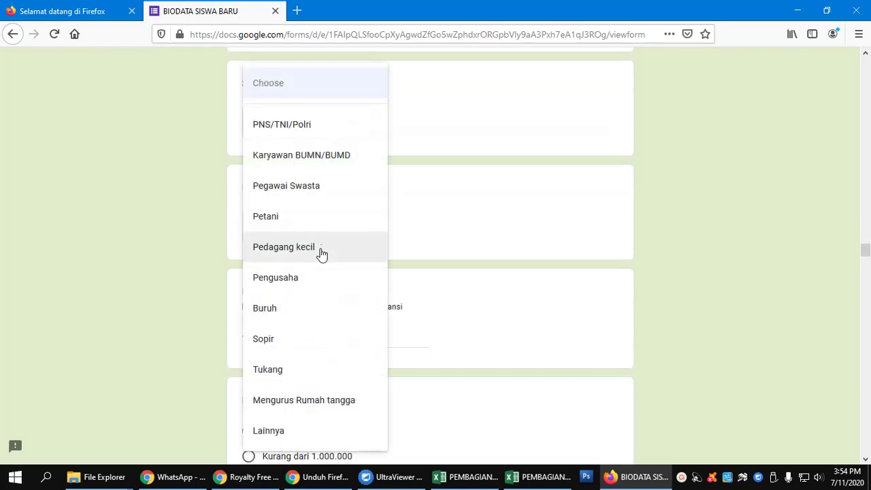
pyautogui.click(321, 403)
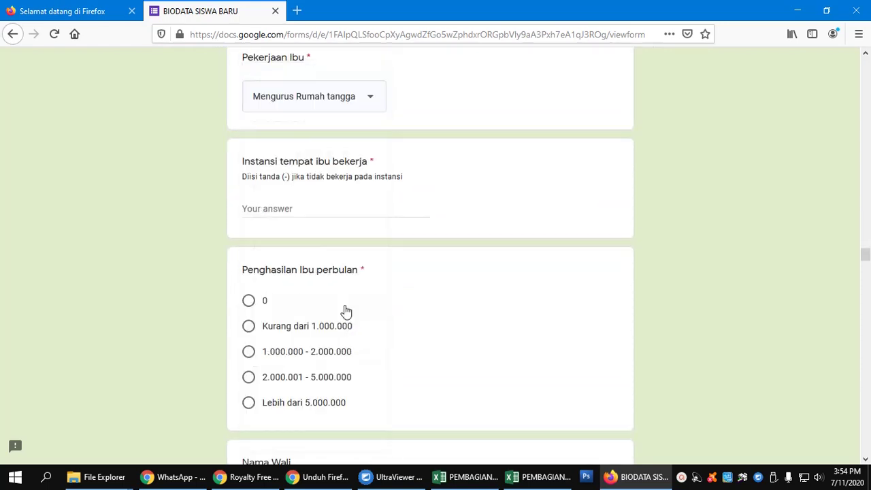
# Step: Answer the mother's workplace with a dash and set her monthly income to 0
pyautogui.click(336, 211)
pyautogui.write('-')
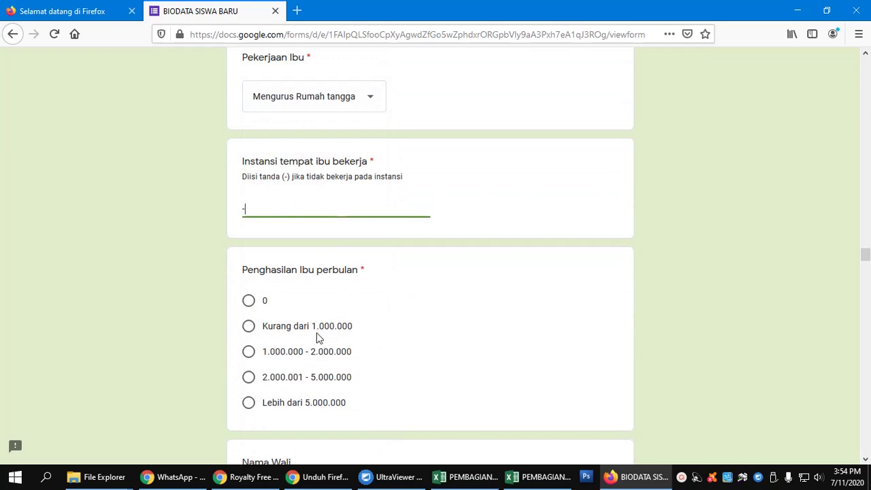
pyautogui.click(249, 302)
pyautogui.scroll(-5, 360, 287)
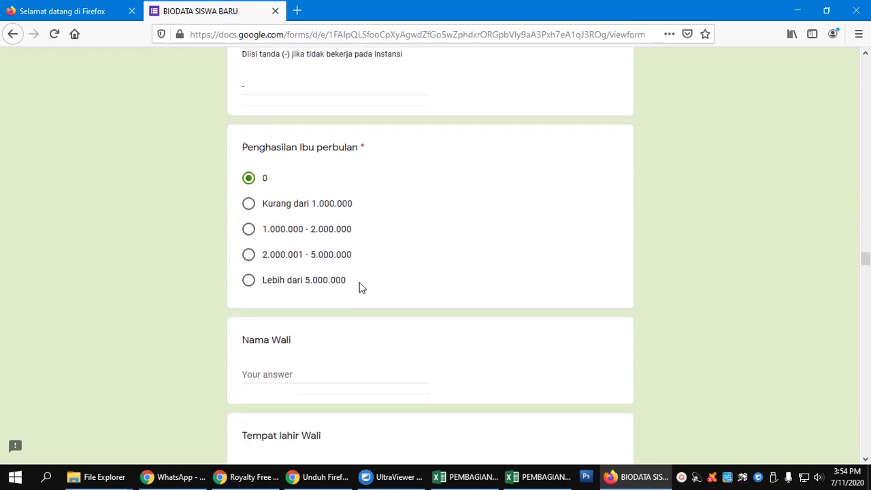
# Step: Enter a dash as the guardian's name, leaving the guardian relationship unanswered
pyautogui.click(311, 237)
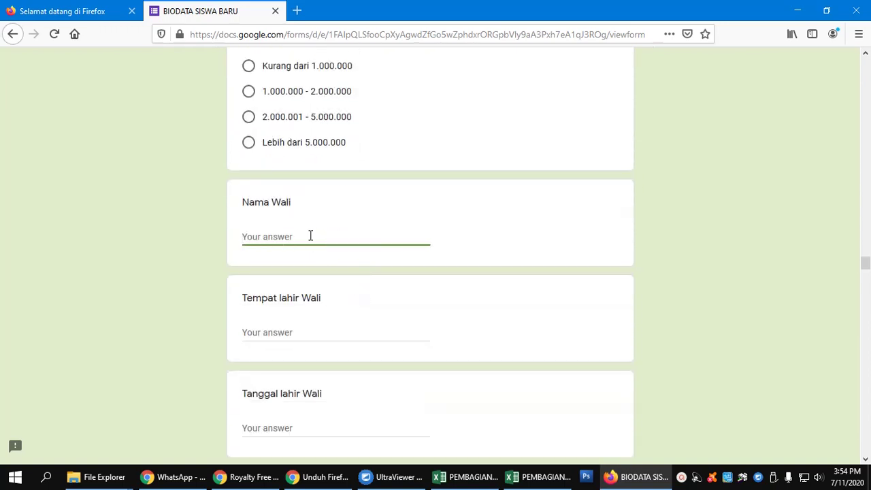
pyautogui.write('-')
pyautogui.click(313, 332)
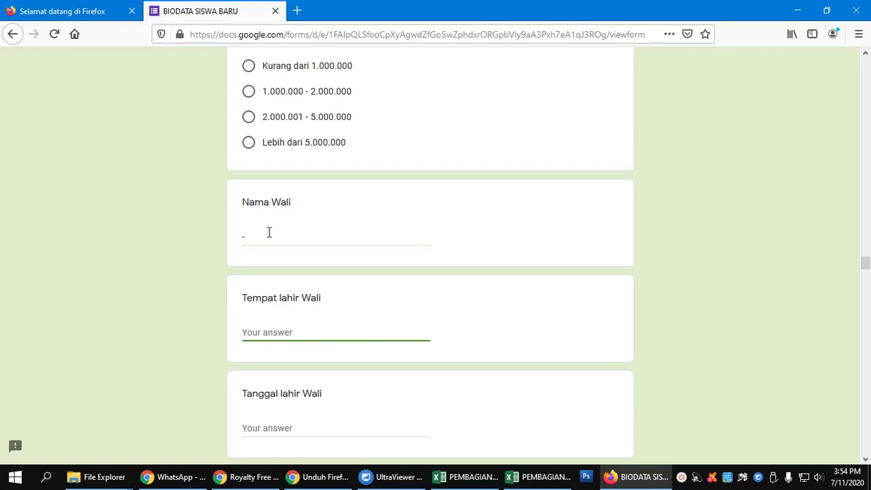
pyautogui.click(246, 235)
pyautogui.doubleClick(244, 239)
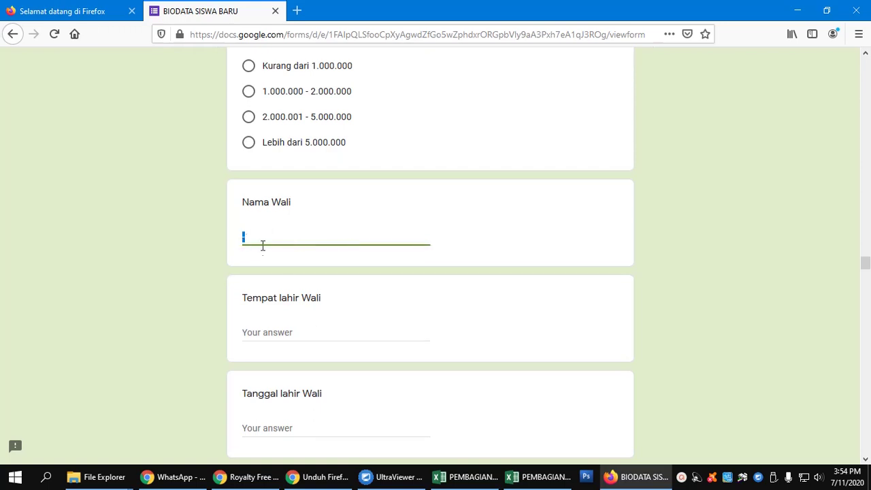
pyautogui.scroll(-10, 284, 247)
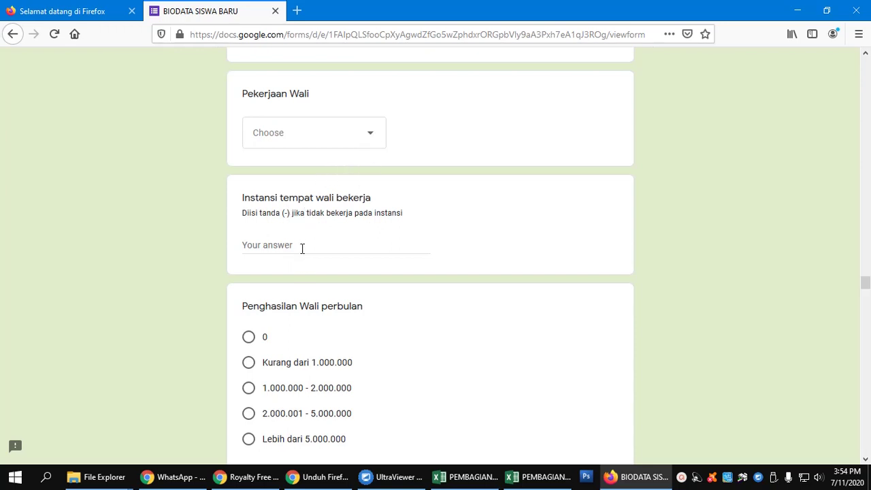
pyautogui.scroll(-5, 302, 248)
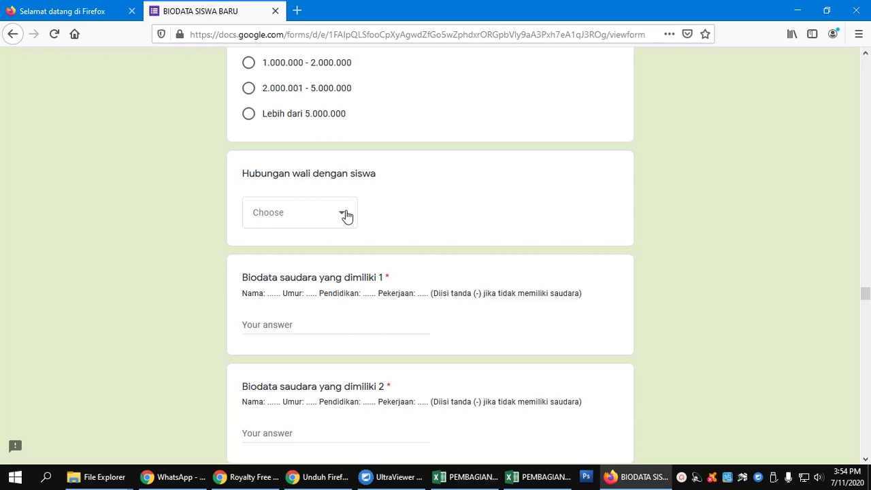
pyautogui.click(346, 216)
pyautogui.click(346, 216)
pyautogui.scroll(-2, 407, 213)
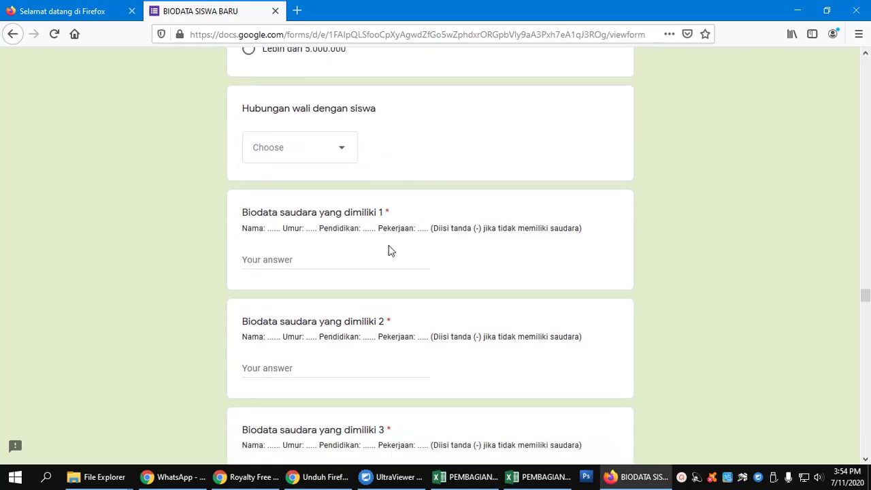
pyautogui.scroll(-2, 394, 269)
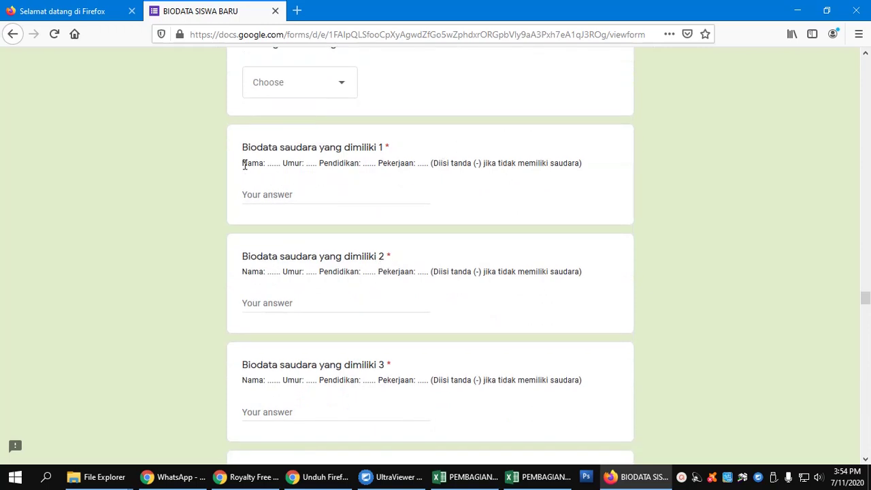
# Step: Answer all five sibling biodata questions (saudara 1–5) with a dash
pyautogui.moveTo(244, 164); pyautogui.dragTo(430, 163)
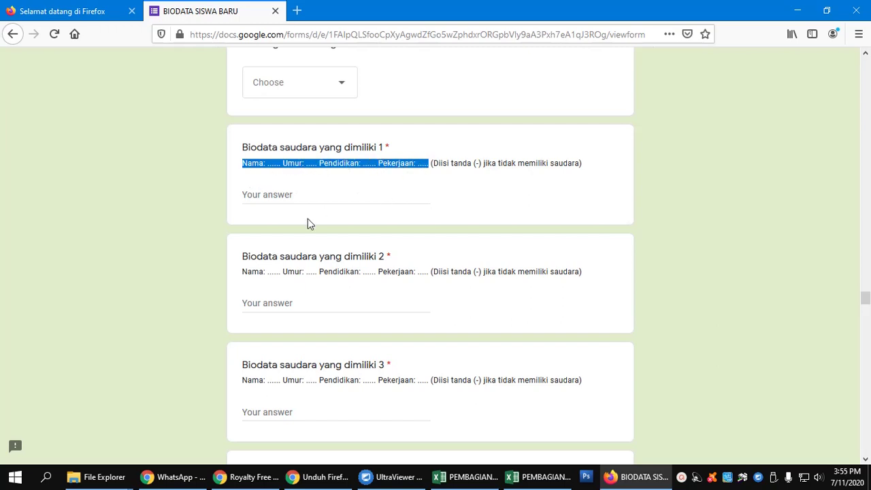
pyautogui.click(296, 198)
pyautogui.write('-')
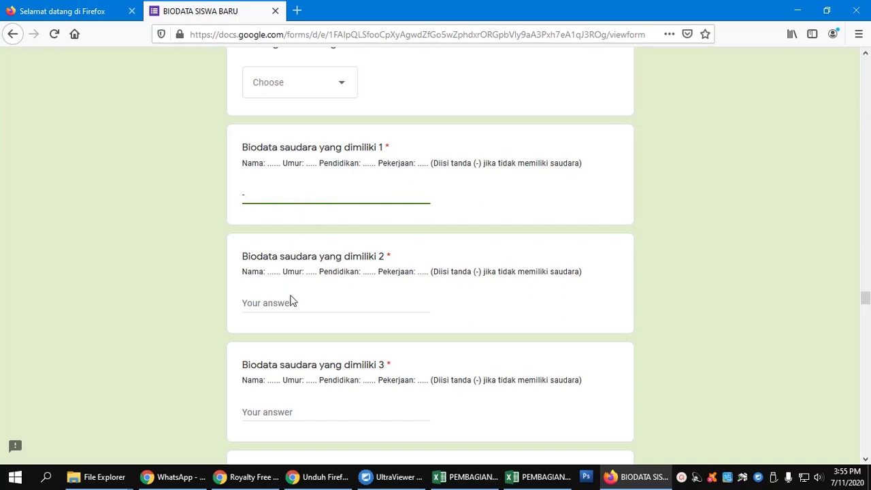
pyautogui.click(293, 301)
pyautogui.write('-')
pyautogui.scroll(-2, 328, 291)
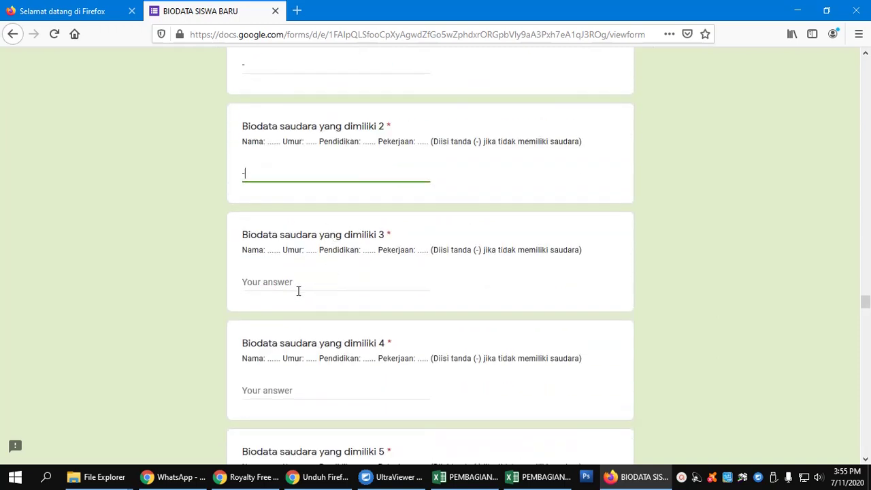
pyautogui.click(293, 295)
pyautogui.write('-')
pyautogui.scroll(-3, 293, 294)
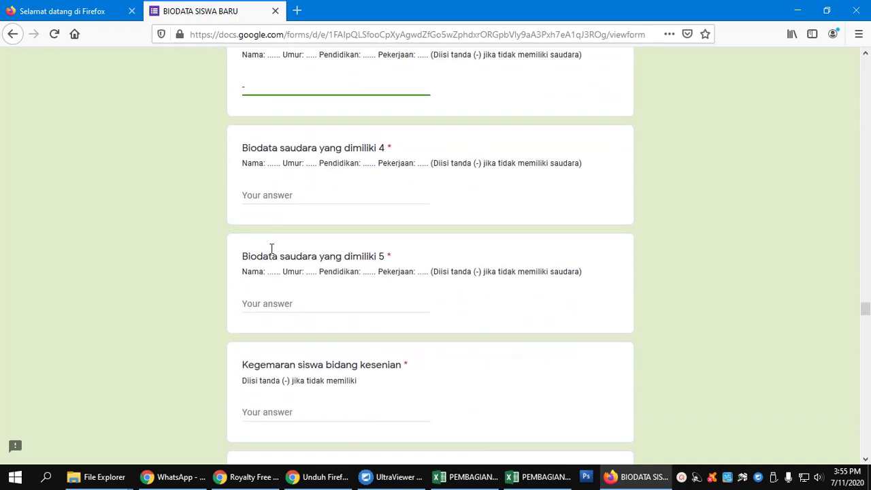
pyautogui.click(266, 196)
pyautogui.write('-')
pyautogui.click(301, 302)
pyautogui.write('-')
pyautogui.scroll(-3, 309, 303)
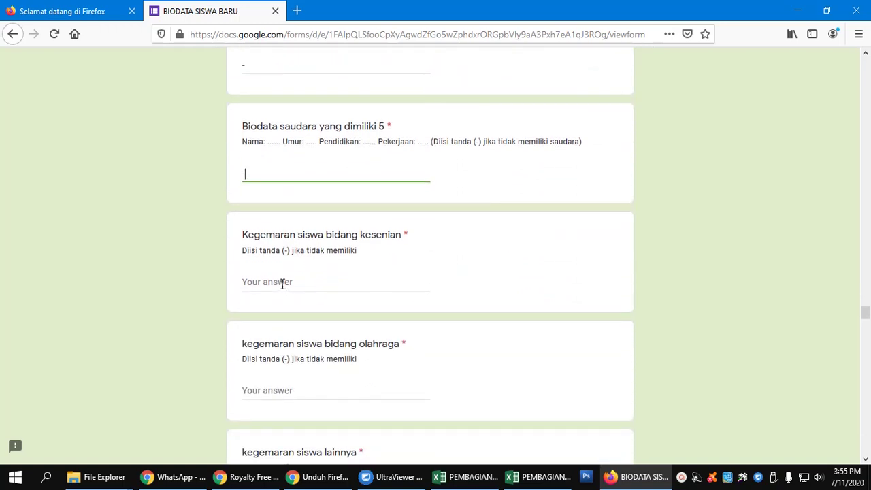
pyautogui.click(307, 284)
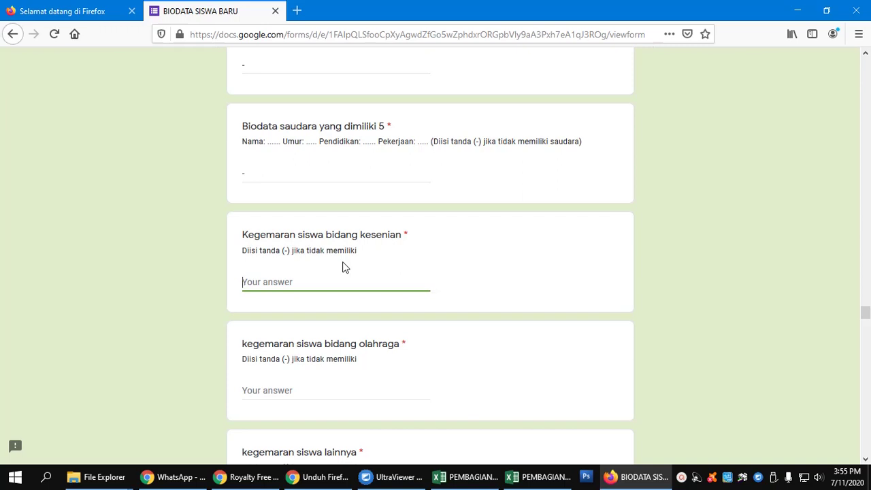
# Step: Answer the hobby questions: arts BERNYANYI, sports SEPAK BOLA, other hobbies '-'
pyautogui.write('BERNYANYI')
pyautogui.click(274, 282)
pyautogui.write('NYI')
pyautogui.scroll(-3, 340, 274)
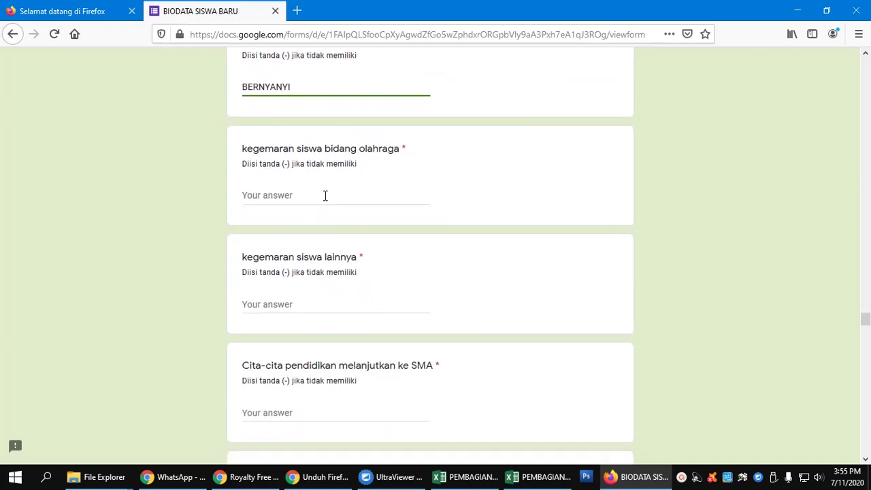
pyautogui.click(325, 196)
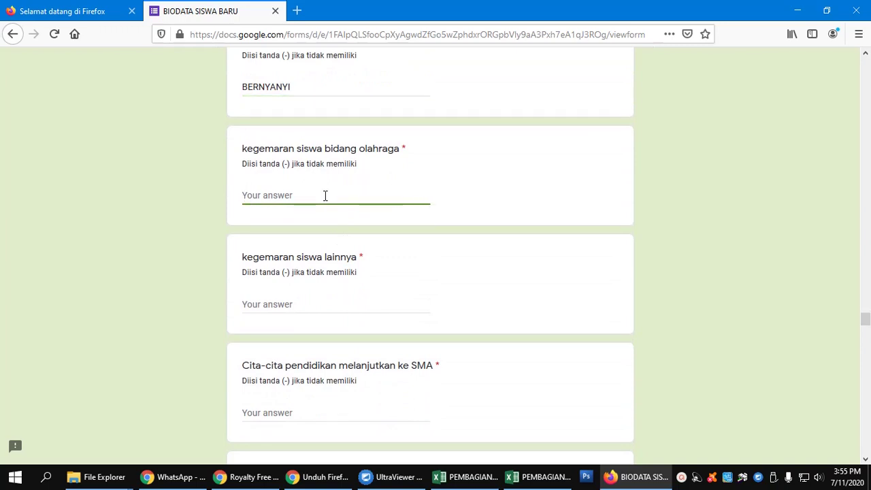
pyautogui.write('SEPAK BOLA')
pyautogui.scroll(-2, 326, 196)
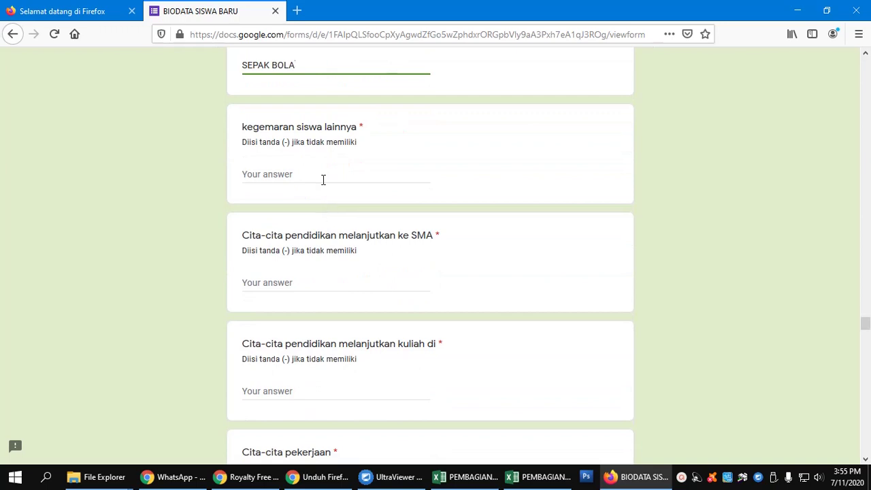
pyautogui.click(324, 180)
pyautogui.write('-')
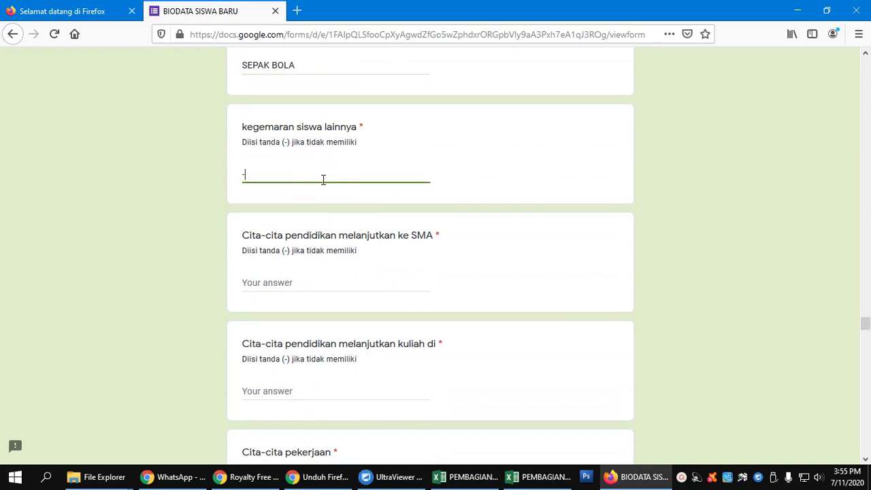
pyautogui.scroll(-2, 323, 180)
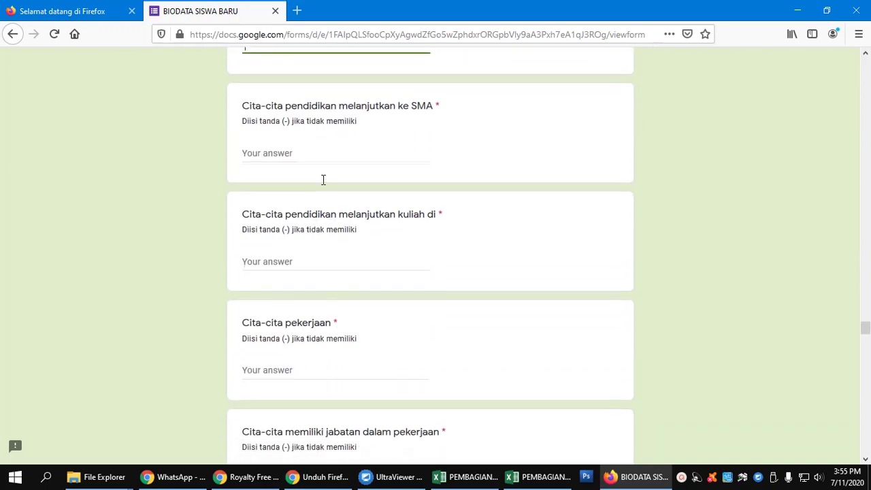
# Step: Enter aspirations: SMA SMANSI, university UNAIR, career PENGUSAHA, position MANAJER
pyautogui.click(321, 155)
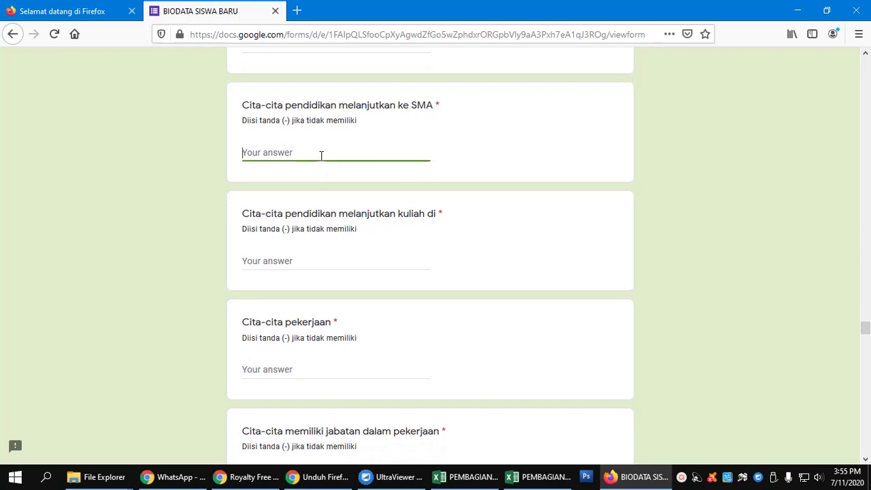
pyautogui.write('SMANSI')
pyautogui.click(345, 262)
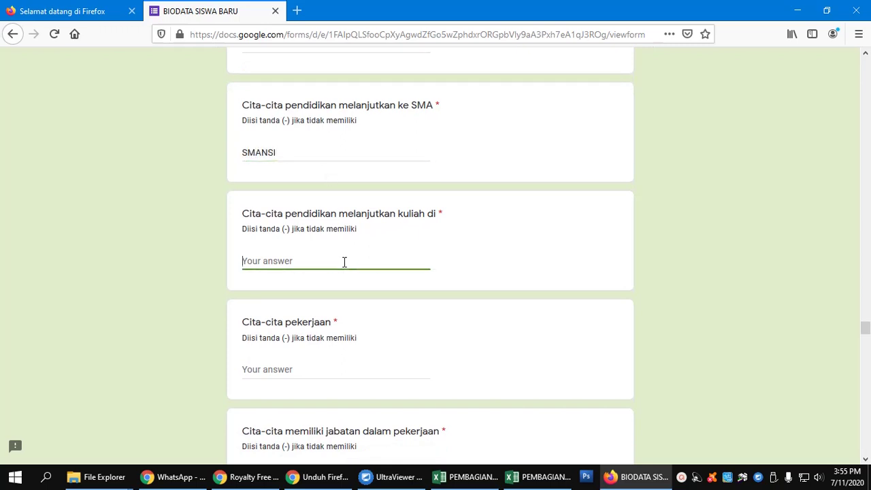
pyautogui.write('UNAIR')
pyautogui.scroll(-2, 344, 262)
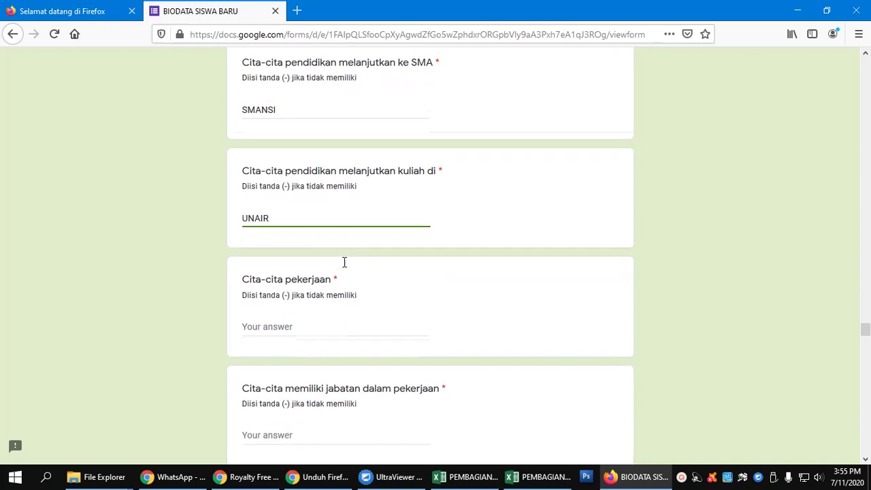
pyautogui.click(315, 310)
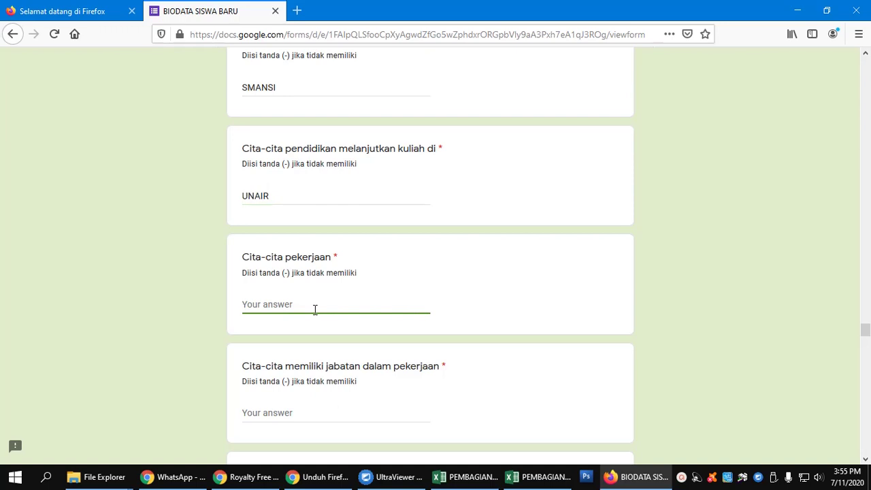
pyautogui.write('PENGUSAHA')
pyautogui.scroll(-5, 316, 308)
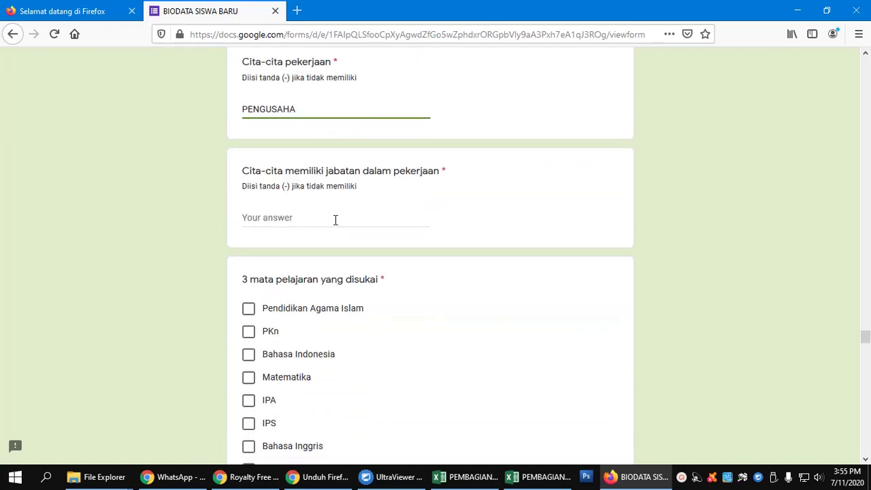
pyautogui.click(336, 220)
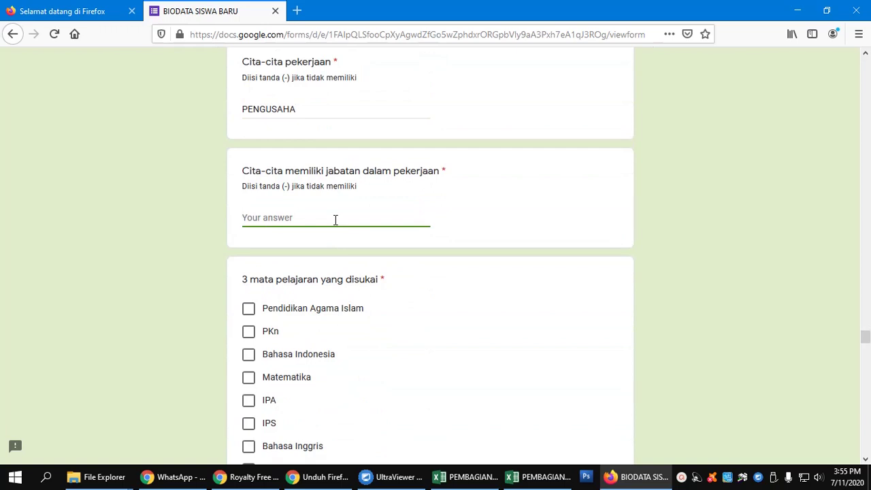
pyautogui.write('MANAJER')
# Step: Tick PKn, Bahasa Indonesia, Matematika as liked and IPA, Bahasa Inggris, Penjasorkes as difficult
pyautogui.scroll(-3, 336, 220)
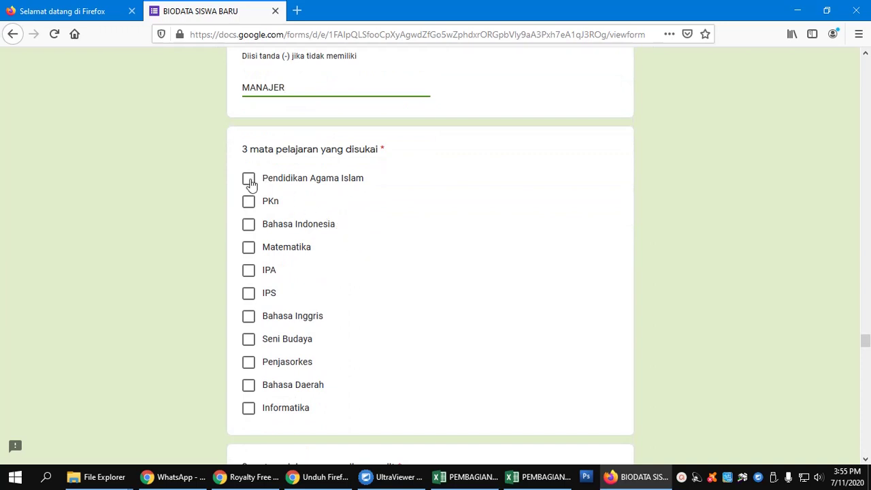
pyautogui.click(250, 201)
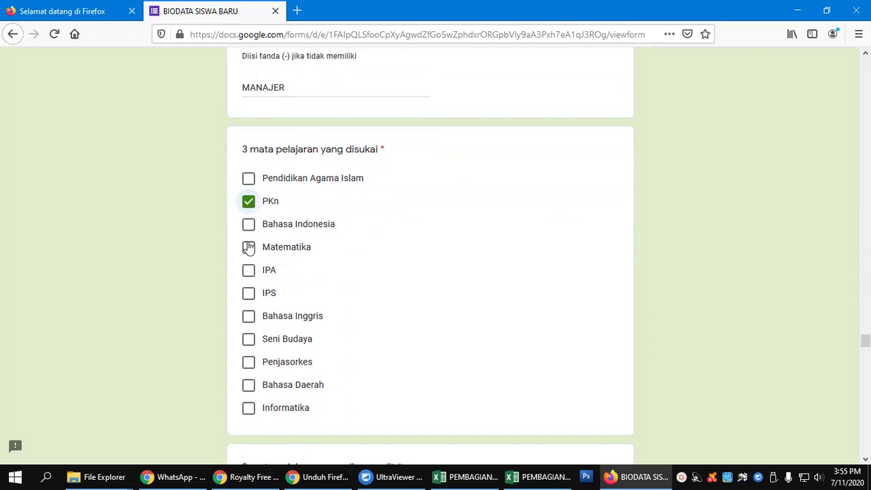
pyautogui.click(249, 226)
pyautogui.click(249, 246)
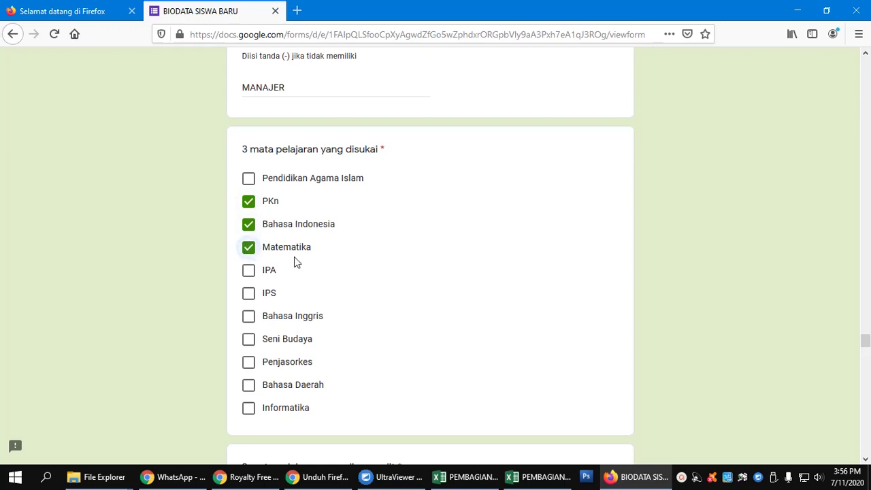
pyautogui.scroll(-5, 300, 259)
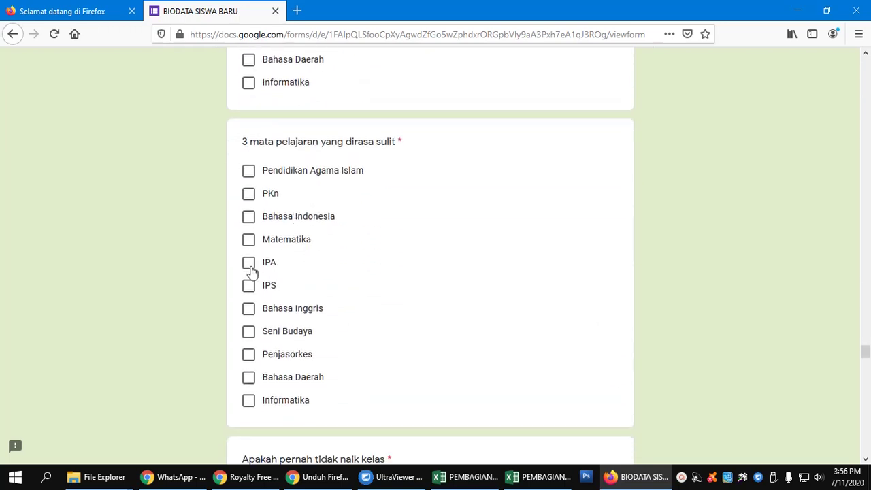
pyautogui.click(249, 263)
pyautogui.click(249, 308)
pyautogui.click(249, 354)
pyautogui.scroll(-4, 422, 290)
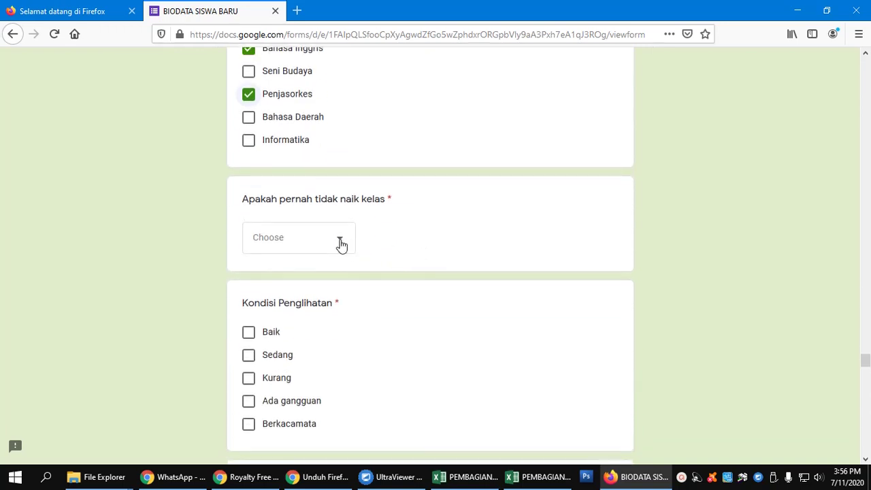
pyautogui.click(342, 245)
# Step: Answer grade repetition Tidak pernah; eyesight Baik, hearing Baik, speech Lancar, serious illness Tidak ada
pyautogui.click(315, 307)
pyautogui.scroll(-2, 319, 303)
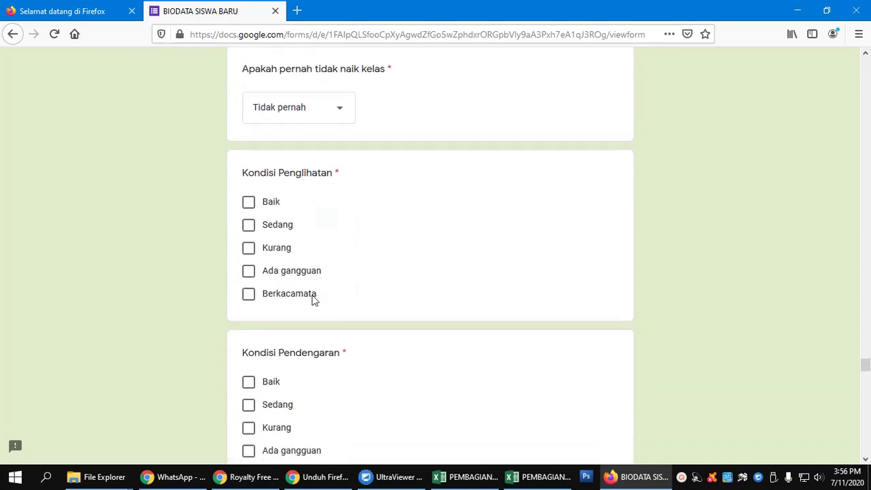
pyautogui.click(249, 205)
pyautogui.scroll(-2, 266, 293)
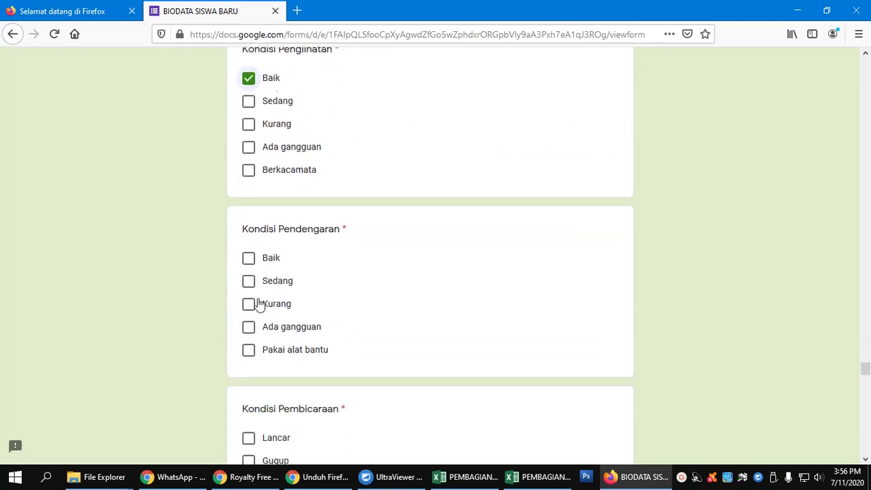
pyautogui.click(249, 255)
pyautogui.scroll(-3, 284, 324)
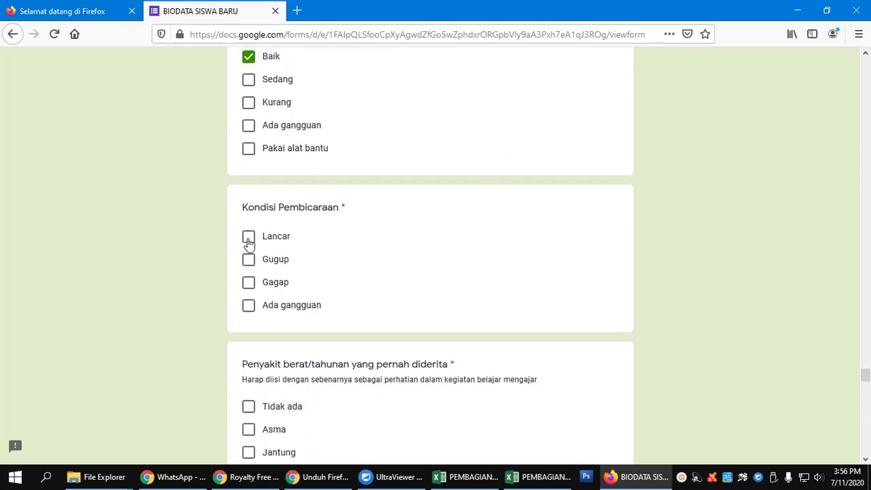
pyautogui.click(248, 239)
pyautogui.scroll(-2, 272, 273)
pyautogui.click(249, 277)
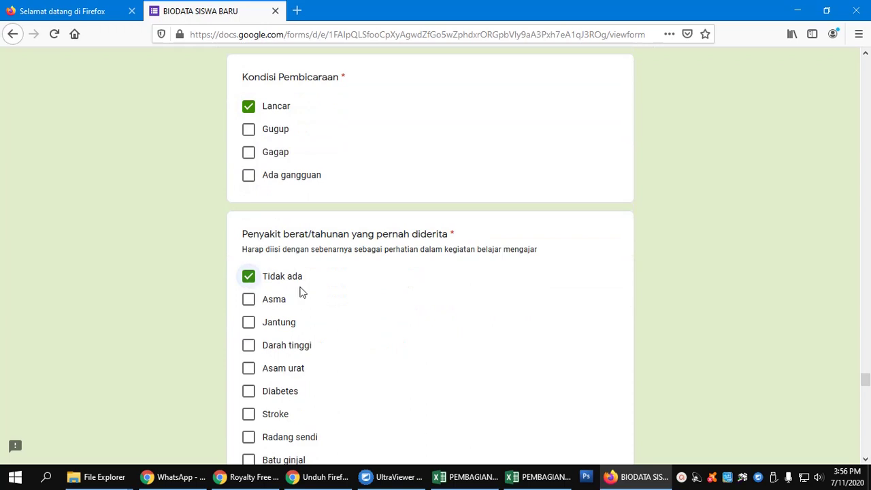
pyautogui.scroll(-6, 302, 291)
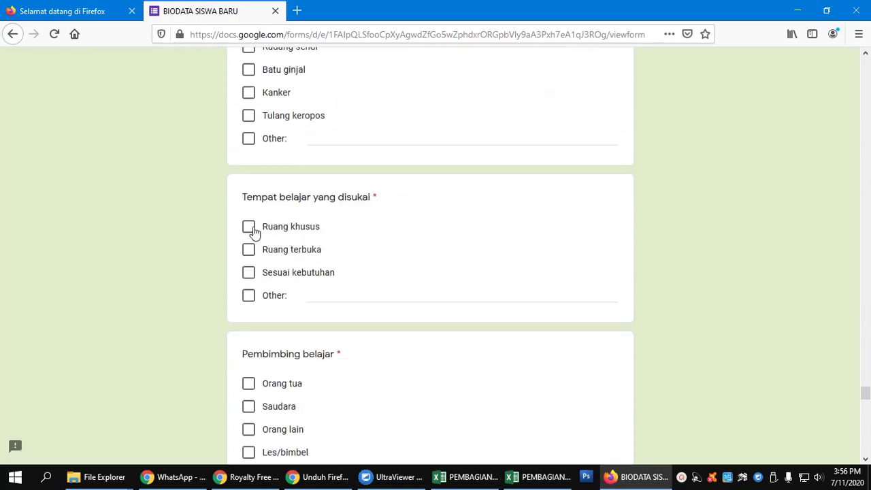
# Step: Choose study place Ruang terbuka, mentors Orang tua, Saudara, Les/bimbel, and learning Sendiri, Kelompok
pyautogui.click(292, 257)
pyautogui.scroll(-3, 355, 264)
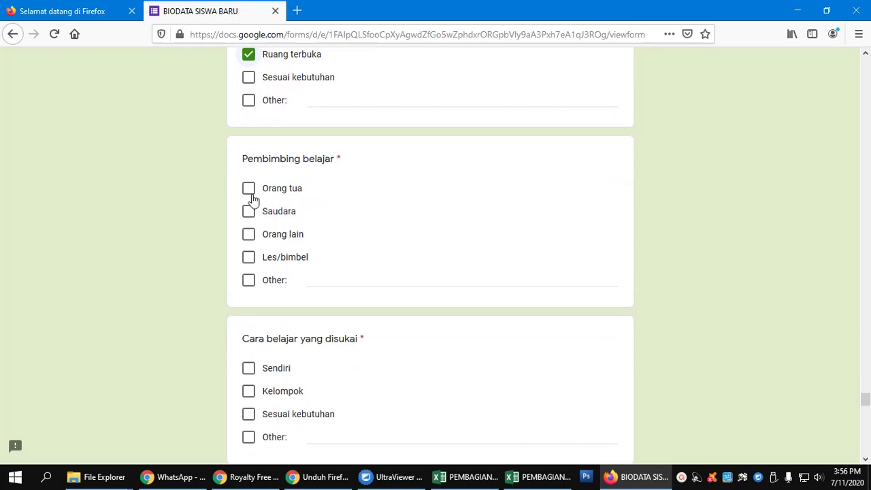
pyautogui.click(249, 191)
pyautogui.click(250, 216)
pyautogui.scroll(-2, 367, 237)
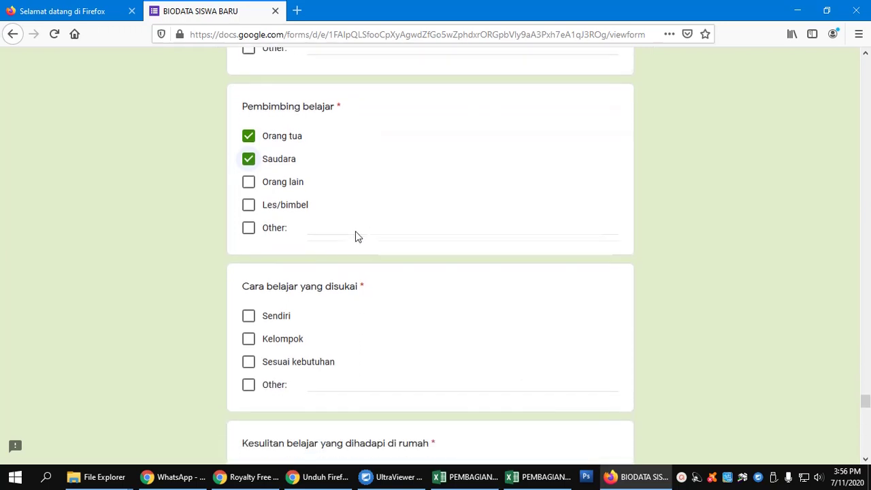
pyautogui.click(250, 194)
pyautogui.scroll(-2, 349, 221)
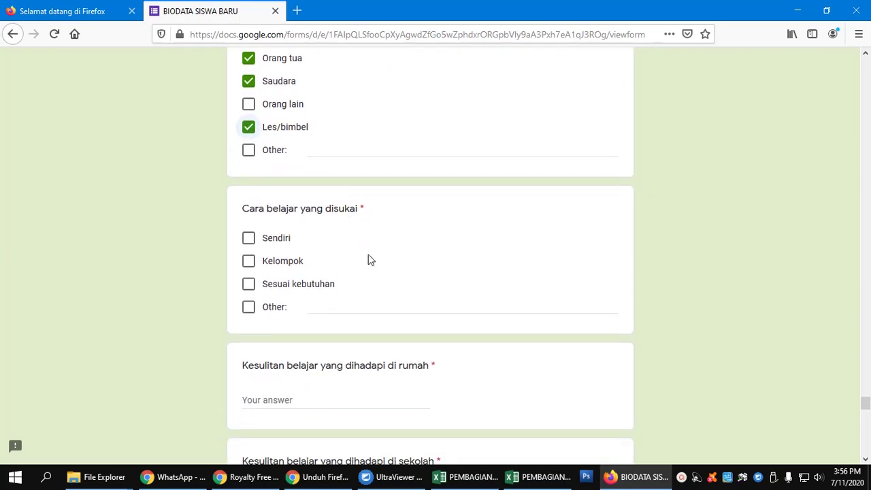
pyautogui.click(248, 241)
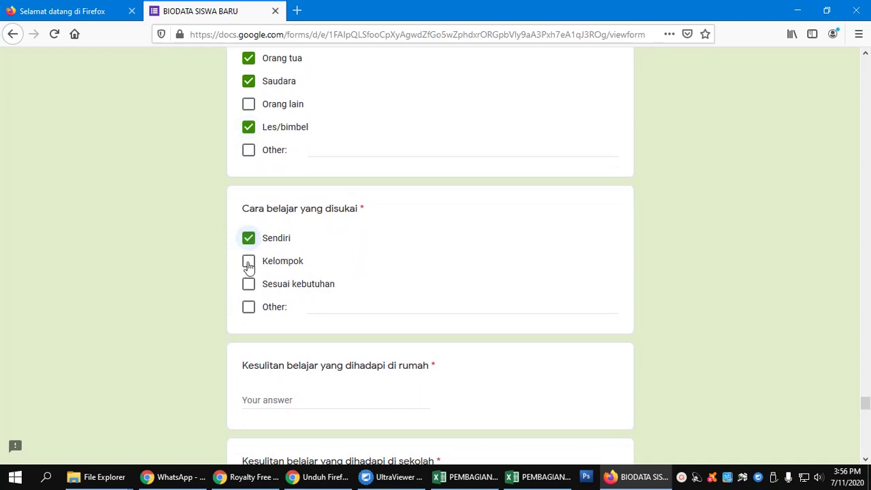
pyautogui.click(248, 264)
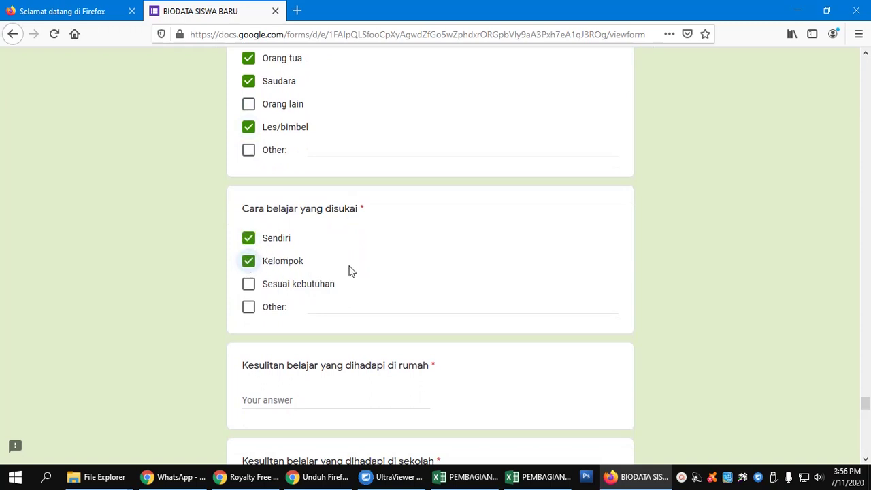
pyautogui.scroll(-4, 349, 271)
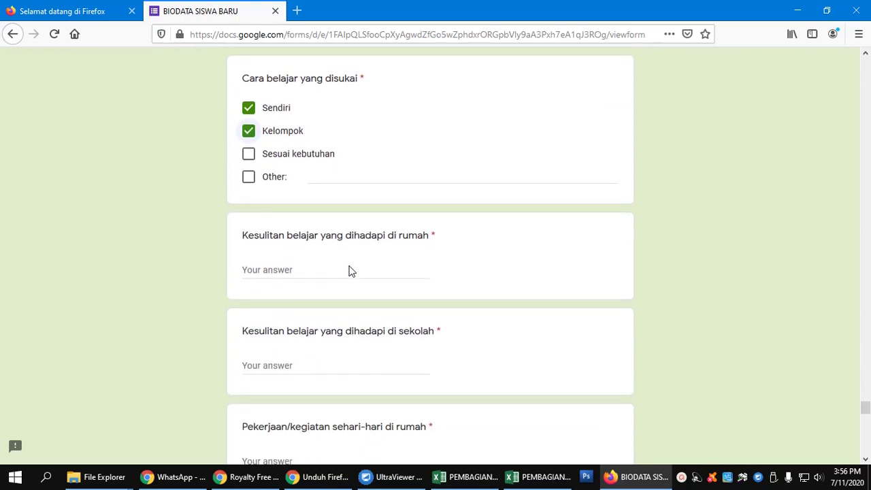
# Step: Answer home difficulty TERGANGGU SUARA TV, school difficulty '-', daily activity MEMBANTU IBU BERJUALAN
pyautogui.click(350, 267)
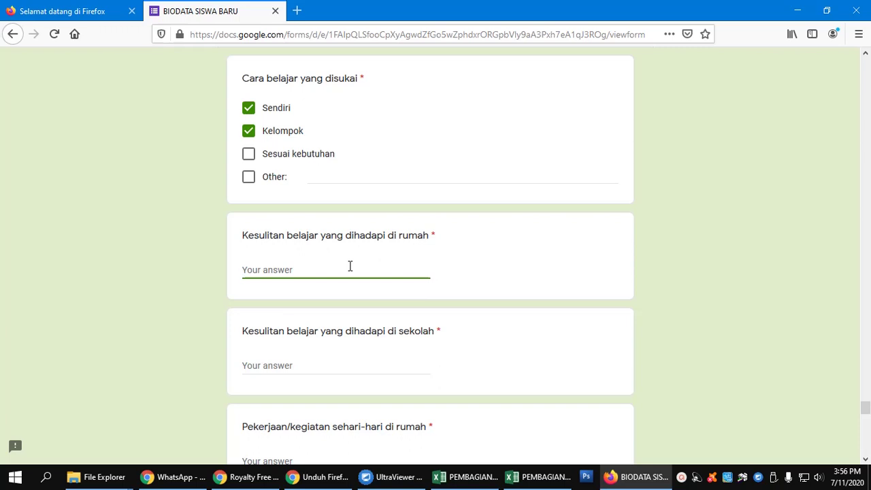
pyautogui.write('TERGANGGU SUA')
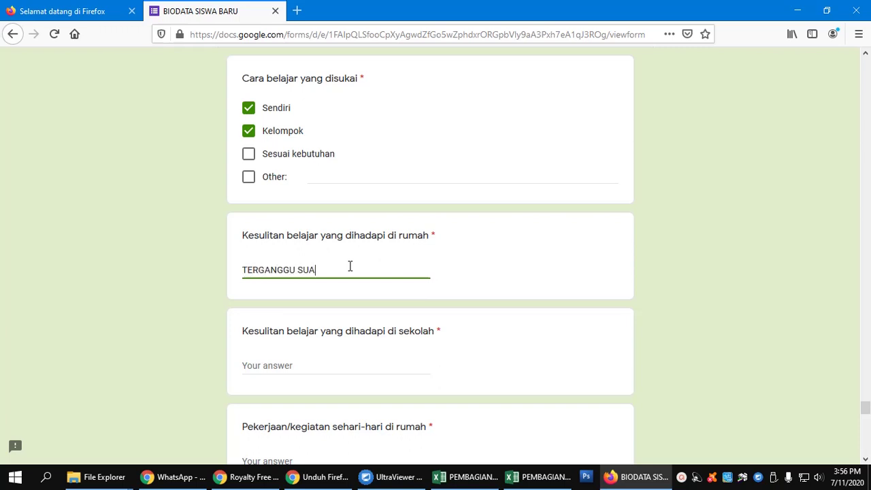
pyautogui.write('RA TV')
pyautogui.scroll(-3, 350, 266)
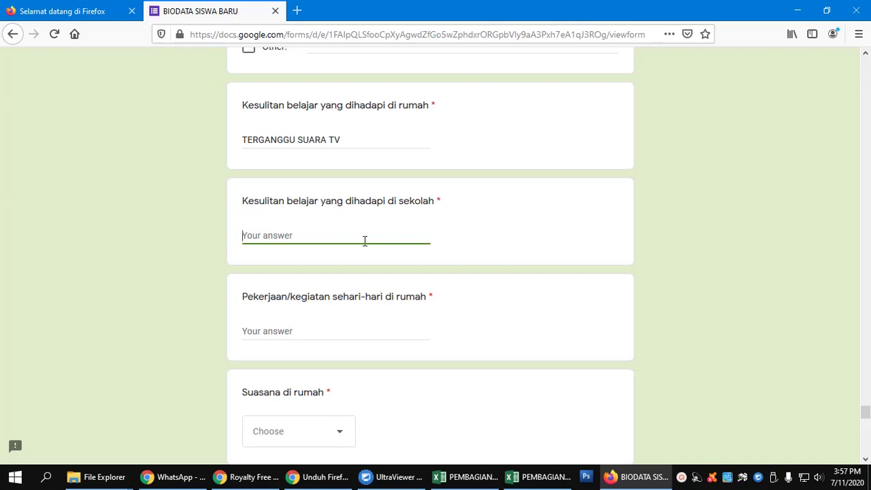
pyautogui.write('SERING DIGANGGU TEMAN')
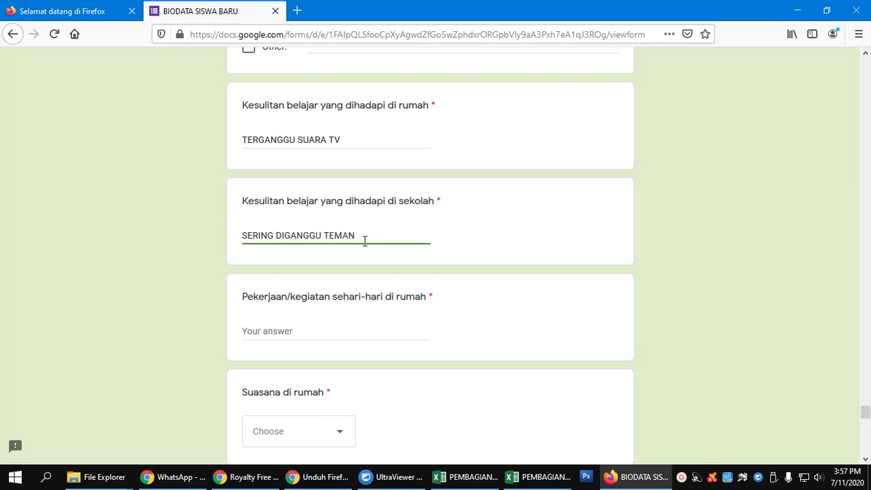
pyautogui.moveTo(370, 234); pyautogui.dragTo(215, 250)
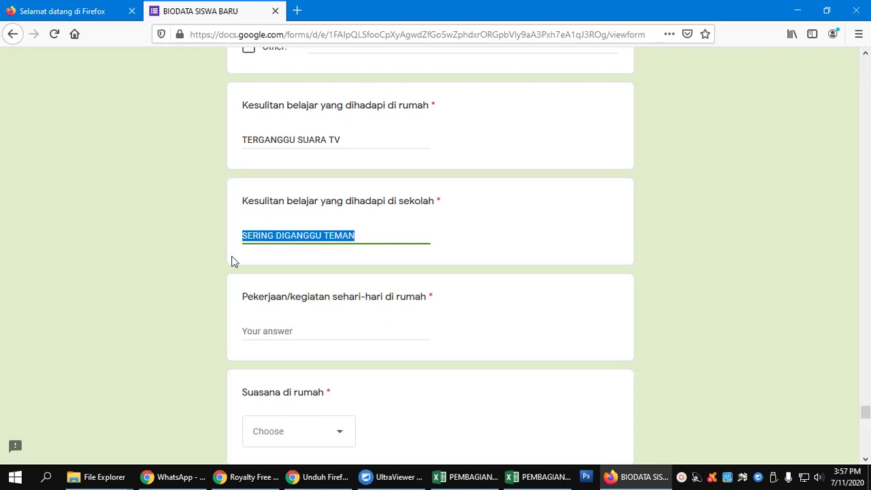
pyautogui.write('-')
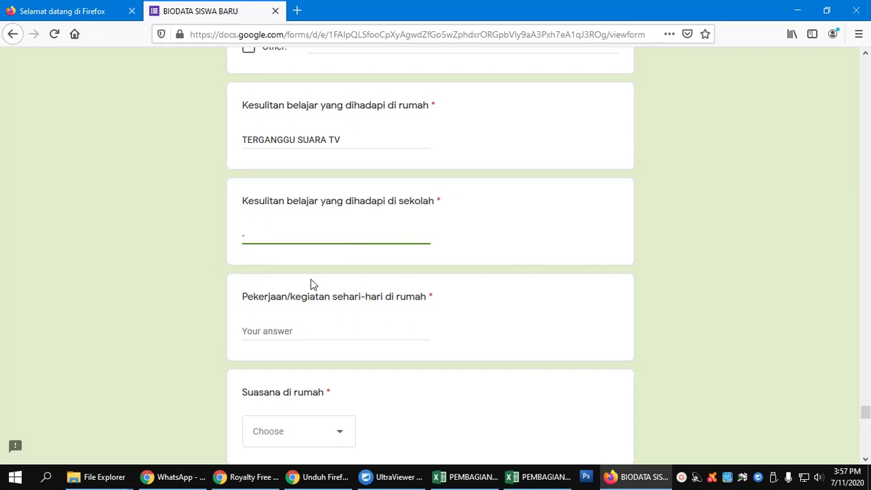
pyautogui.scroll(-3, 310, 284)
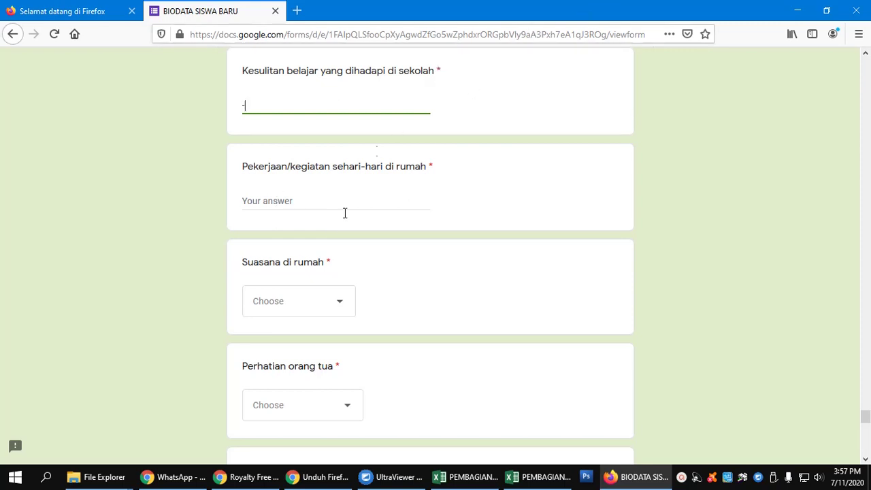
pyautogui.click(305, 202)
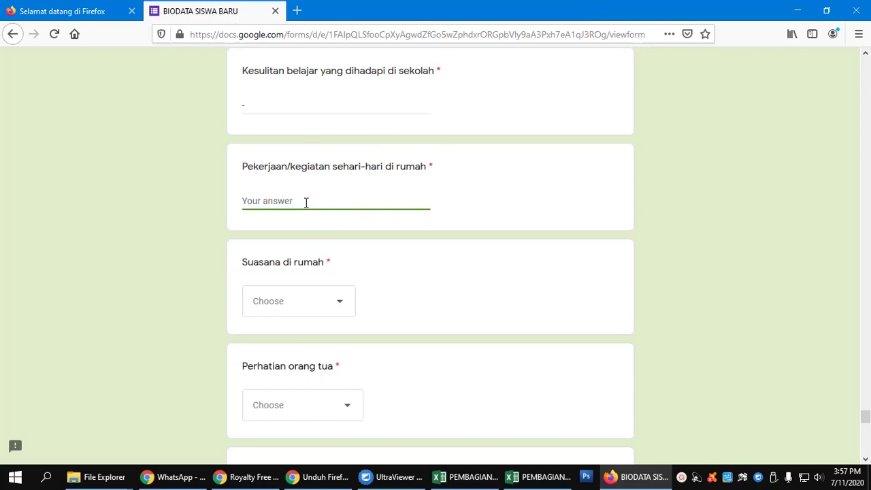
pyautogui.write('MEMBANTU IBU BERJUALAN')
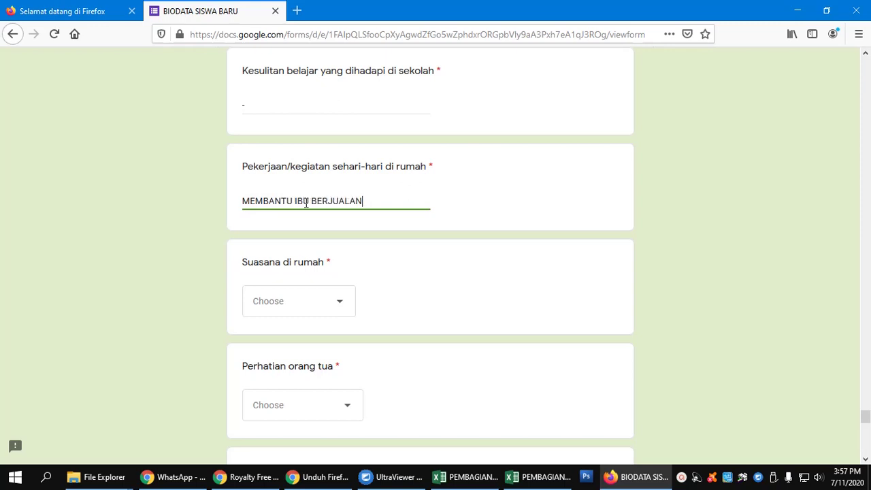
pyautogui.scroll(-2, 352, 224)
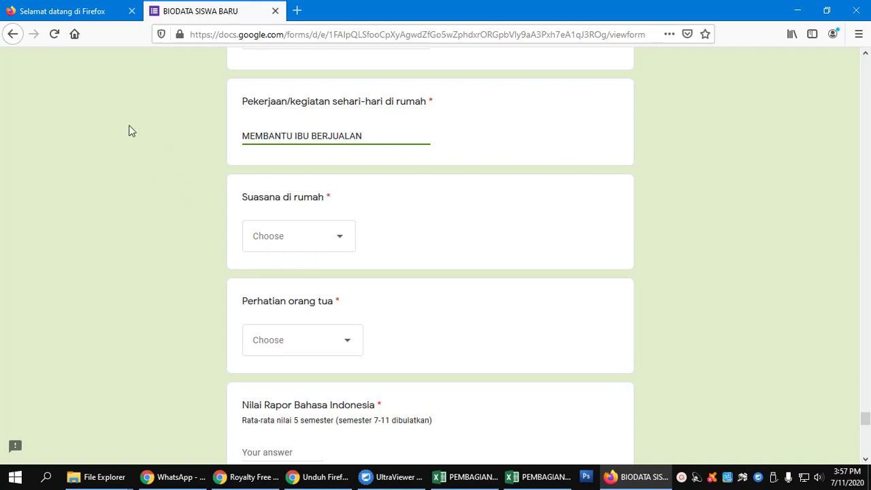
# Step: Set home atmosphere to Tenang and parental attention to Sangat perhatian
pyautogui.click(342, 237)
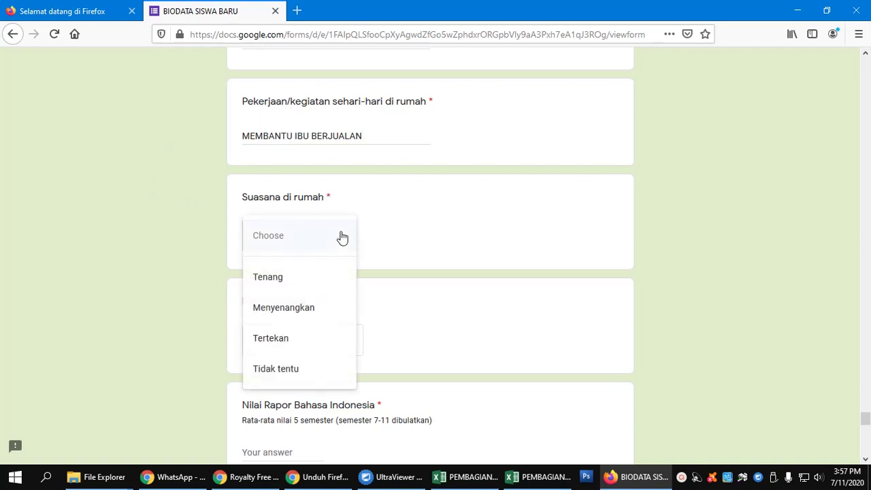
pyautogui.click(289, 291)
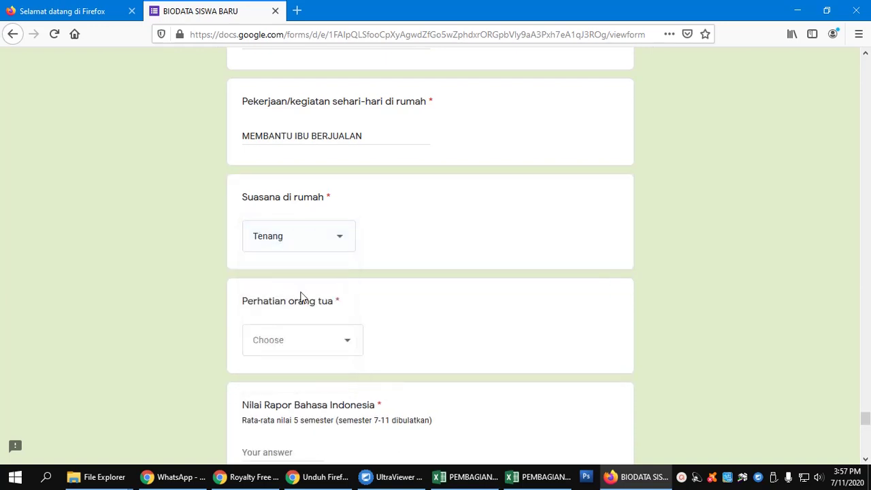
pyautogui.scroll(-3, 313, 272)
pyautogui.click(334, 210)
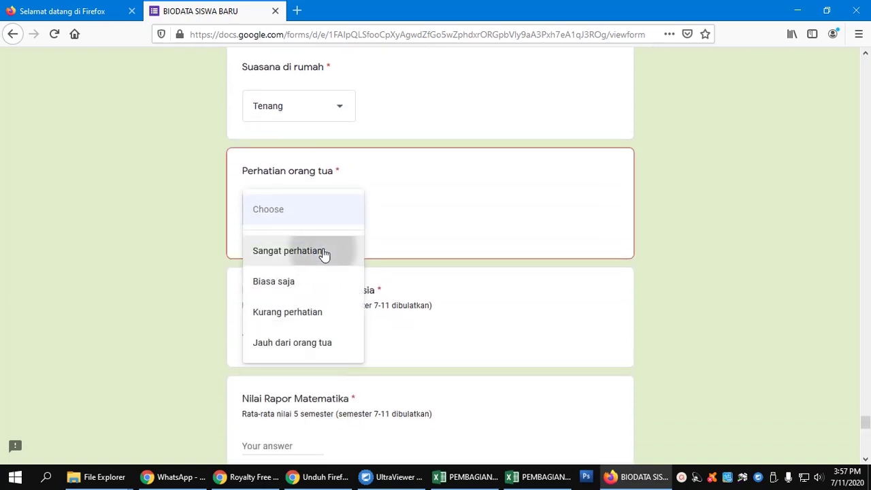
pyautogui.click(325, 253)
pyautogui.scroll(-3, 358, 270)
# Step: Enter report grades: 78 for Bahasa Indonesia, 80 for Matematika and 82 for IPA
pyautogui.click(294, 188)
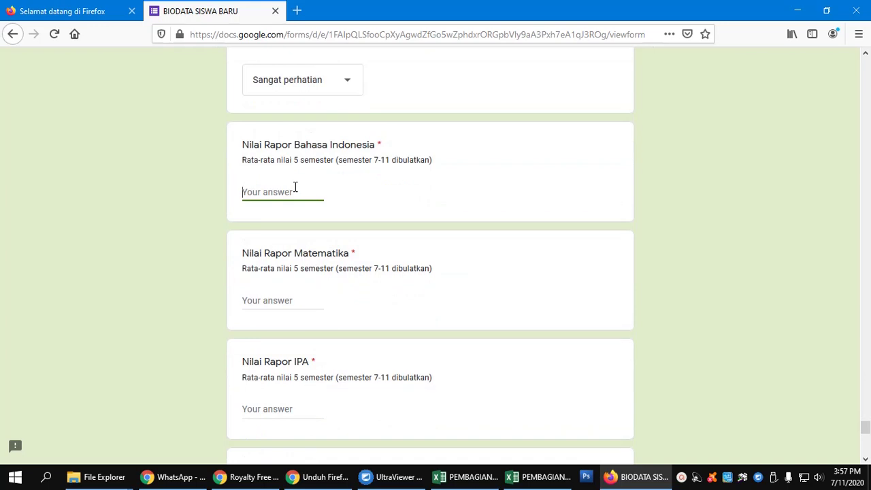
pyautogui.write('78')
pyautogui.click(294, 301)
pyautogui.write('5')
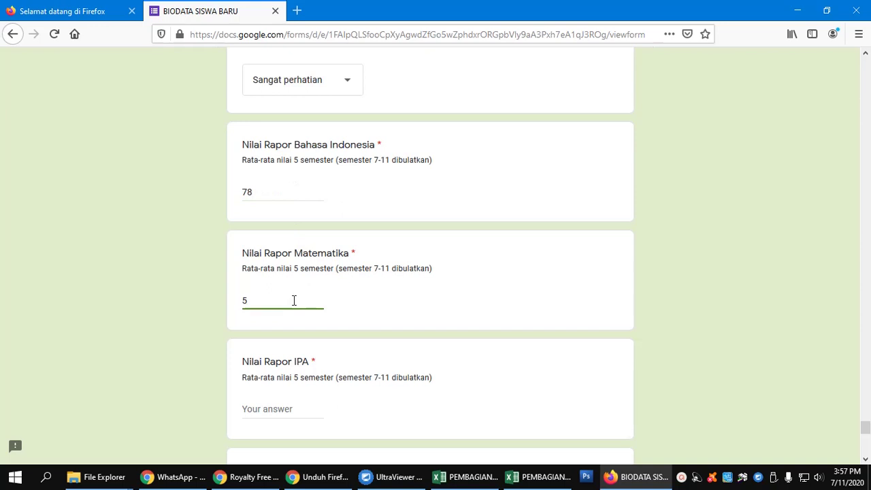
pyautogui.write('6')
pyautogui.press('BackSpace')
pyautogui.press('BackSpace')
pyautogui.write('80')
pyautogui.scroll(-5, 293, 301)
pyautogui.click(287, 213)
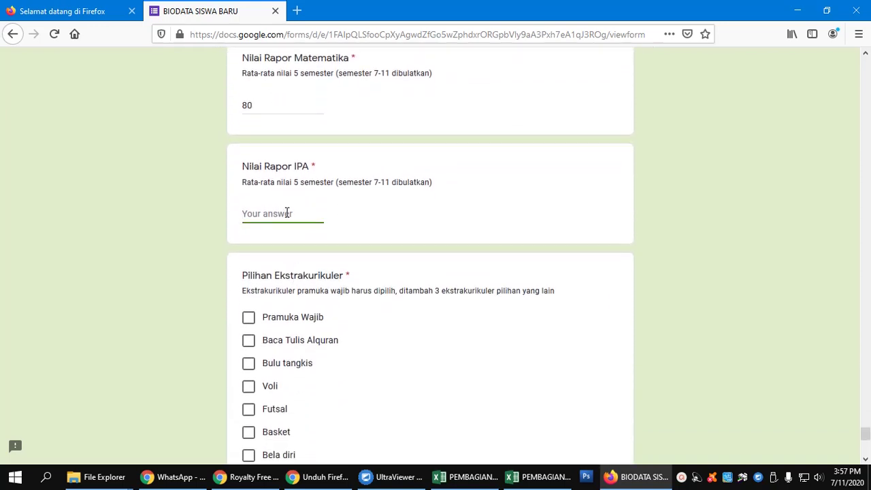
pyautogui.write('82')
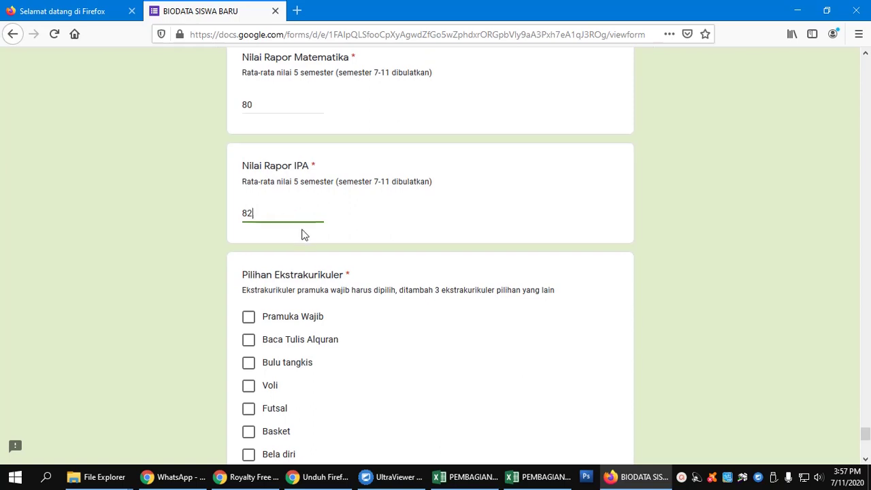
pyautogui.scroll(-2, 302, 233)
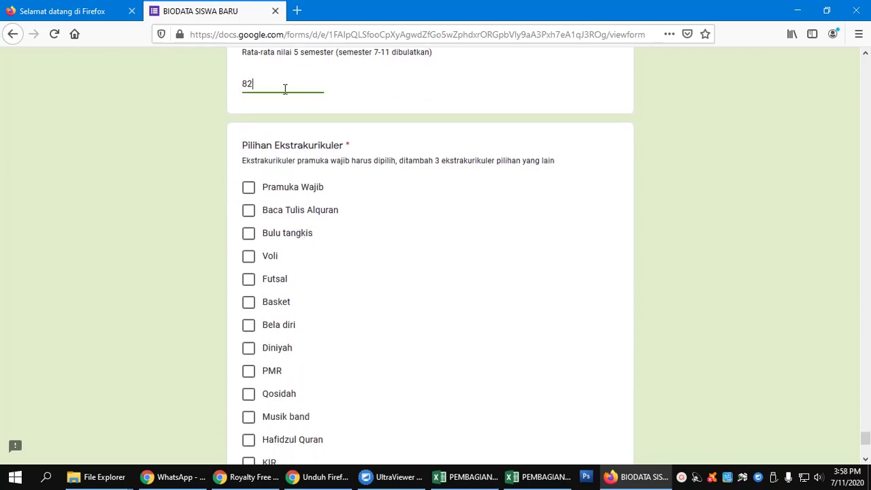
# Step: Tick Pramuka Wajib, Basket, PMR and Voli under Pilihan Ekstrakurikuler
pyautogui.click(250, 190)
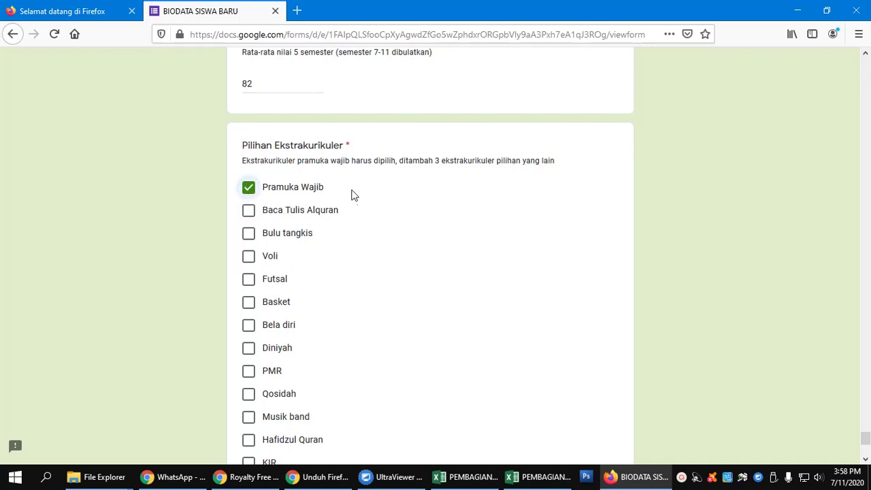
pyautogui.click(249, 303)
pyautogui.scroll(-2, 269, 334)
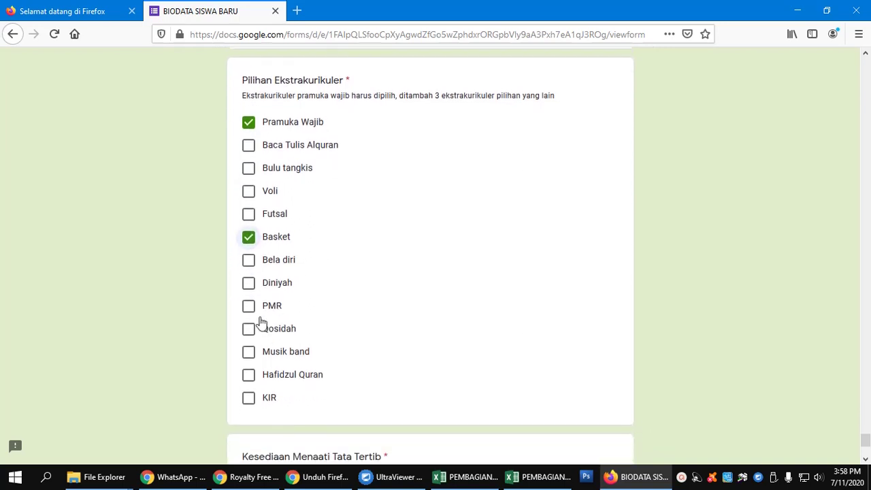
pyautogui.click(249, 306)
pyautogui.click(249, 192)
pyautogui.scroll(-2, 320, 300)
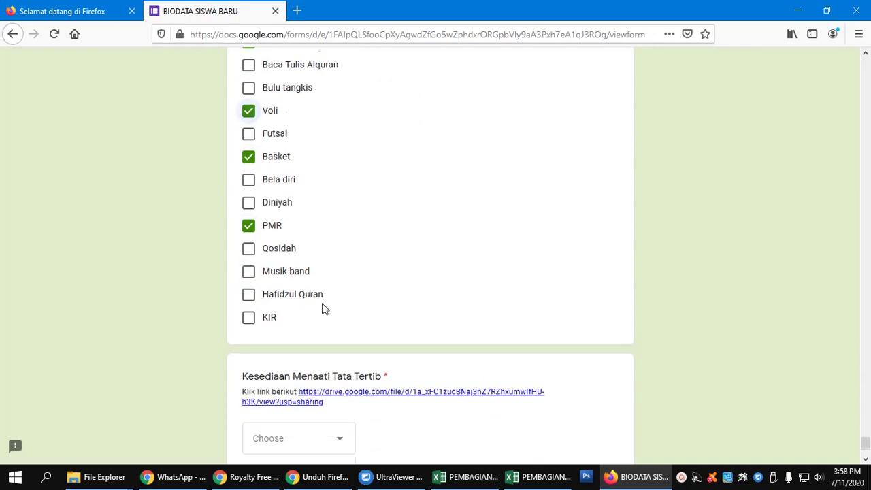
pyautogui.scroll(-3, 324, 309)
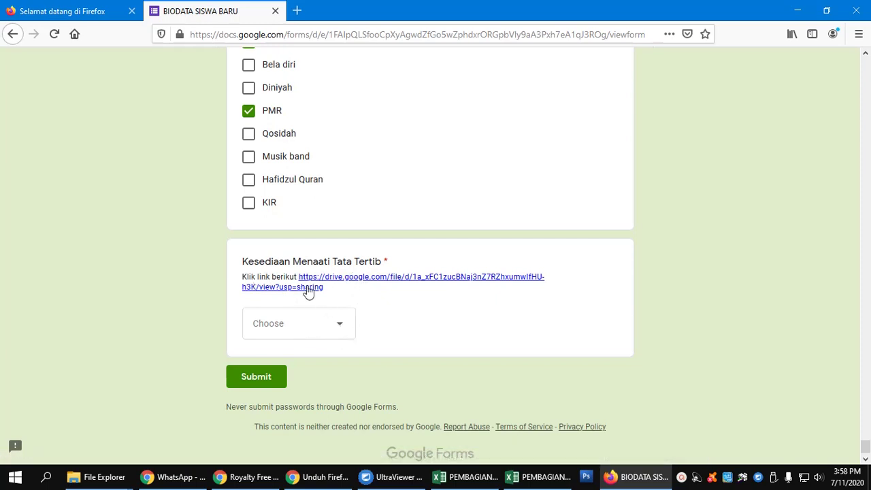
pyautogui.click(325, 282)
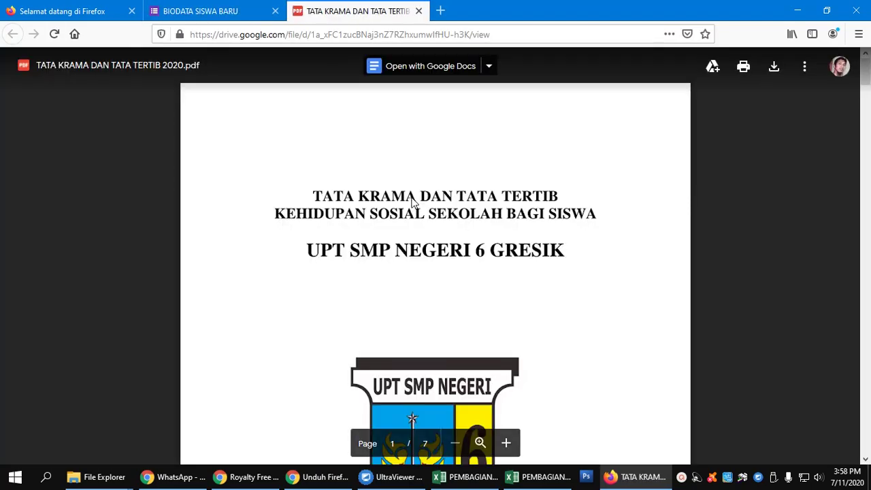
pyautogui.scroll(-15, 412, 198)
pyautogui.scroll(-20, 412, 197)
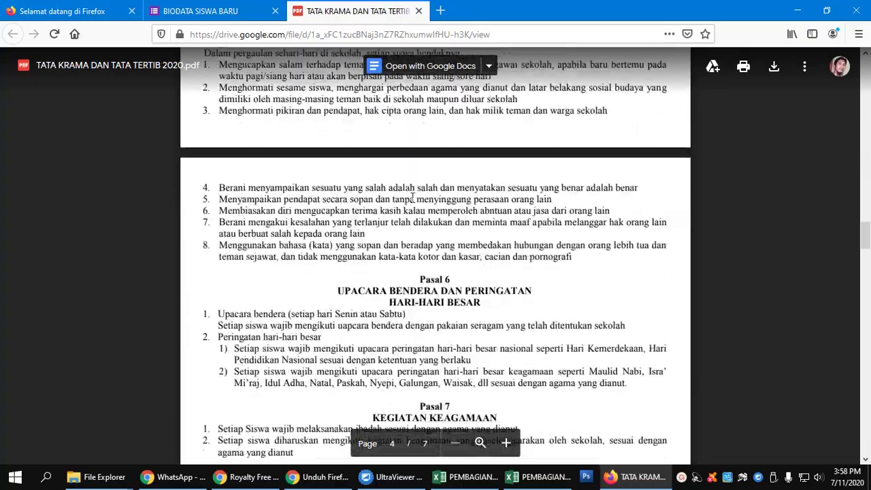
pyautogui.scroll(-5, 722, 279)
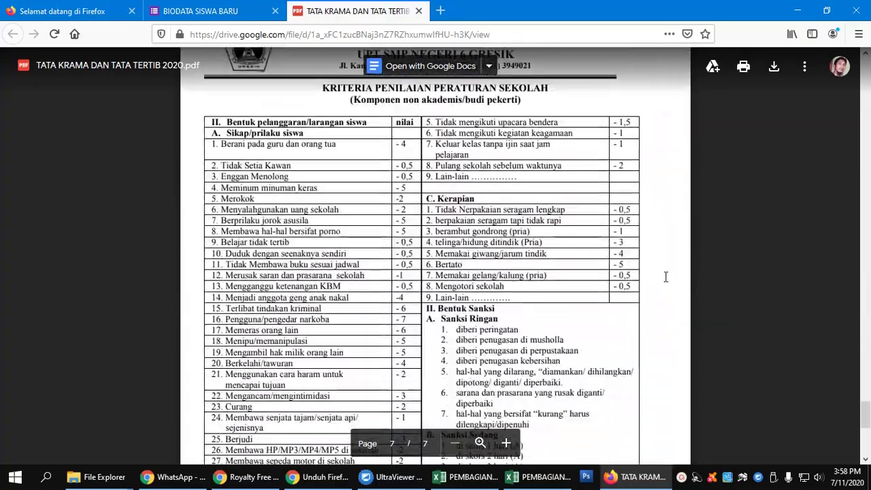
pyautogui.click(419, 11)
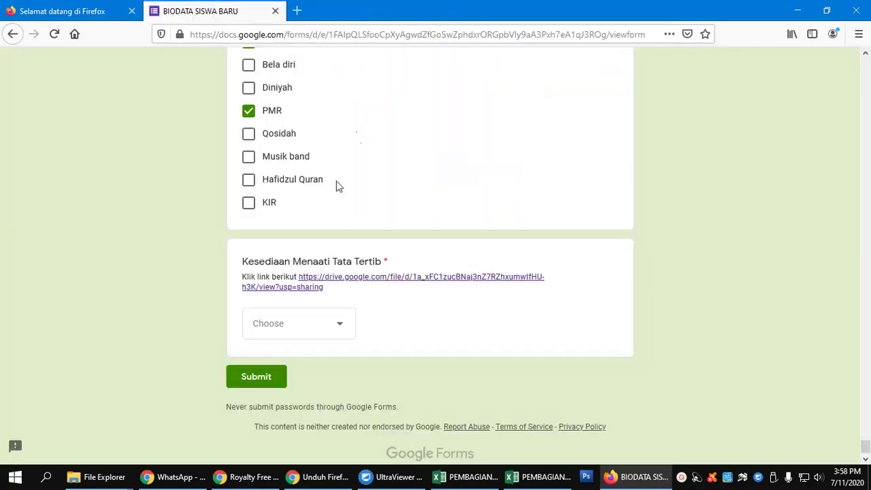
# Step: Answer Bersedia for Kesediaan Menaati Tata Tertib, try to submit, and return to the form's top
pyautogui.click(346, 325)
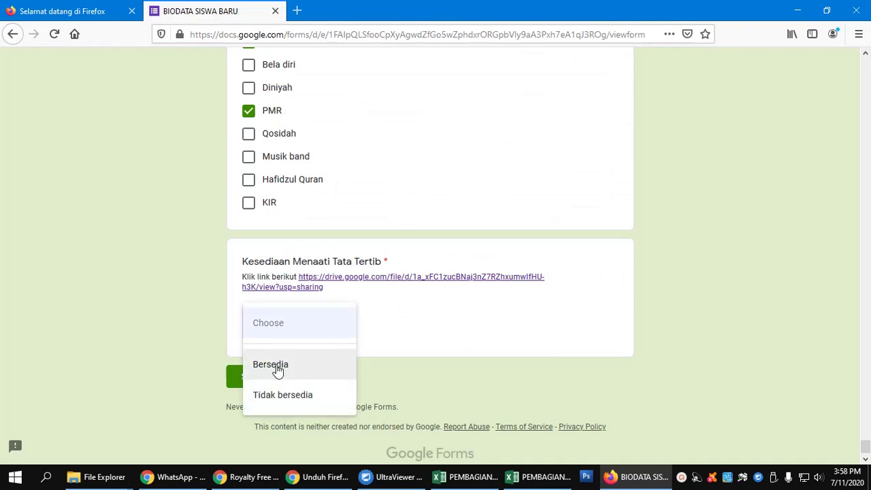
pyautogui.click(278, 370)
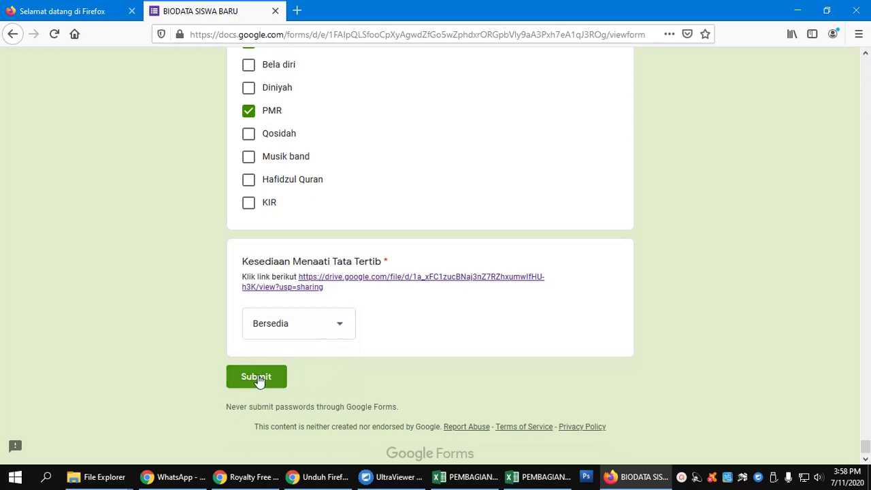
pyautogui.click(267, 379)
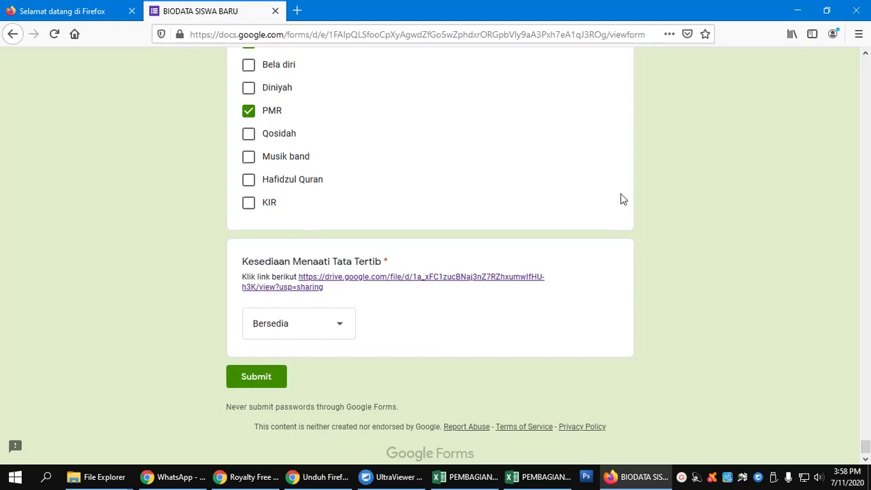
pyautogui.scroll(20, 621, 199)
pyautogui.scroll(5, 621, 199)
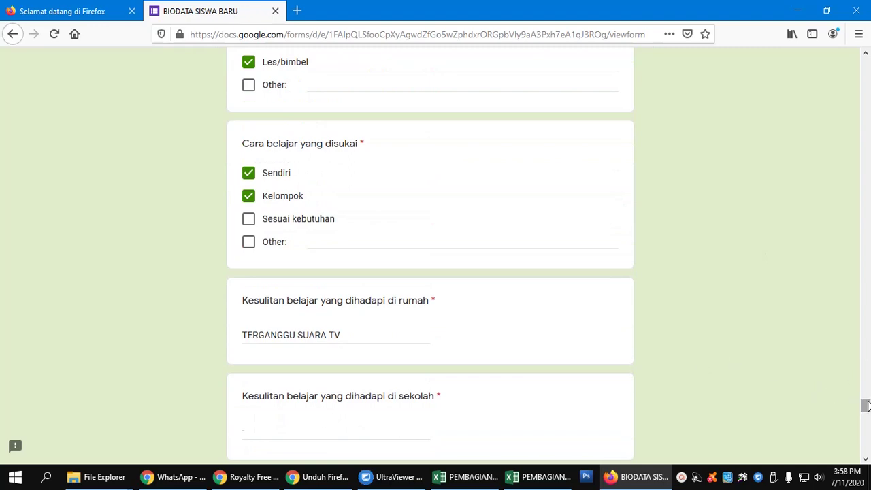
pyautogui.moveTo(865, 406); pyautogui.dragTo(864, 63)
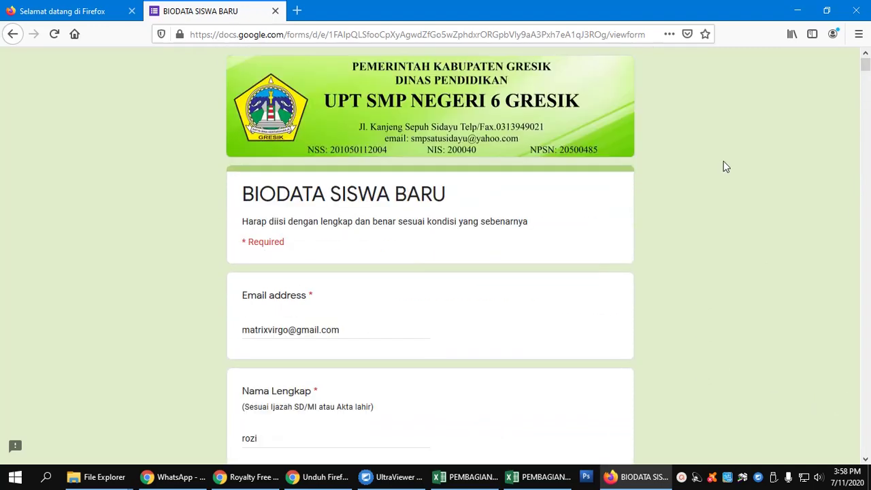